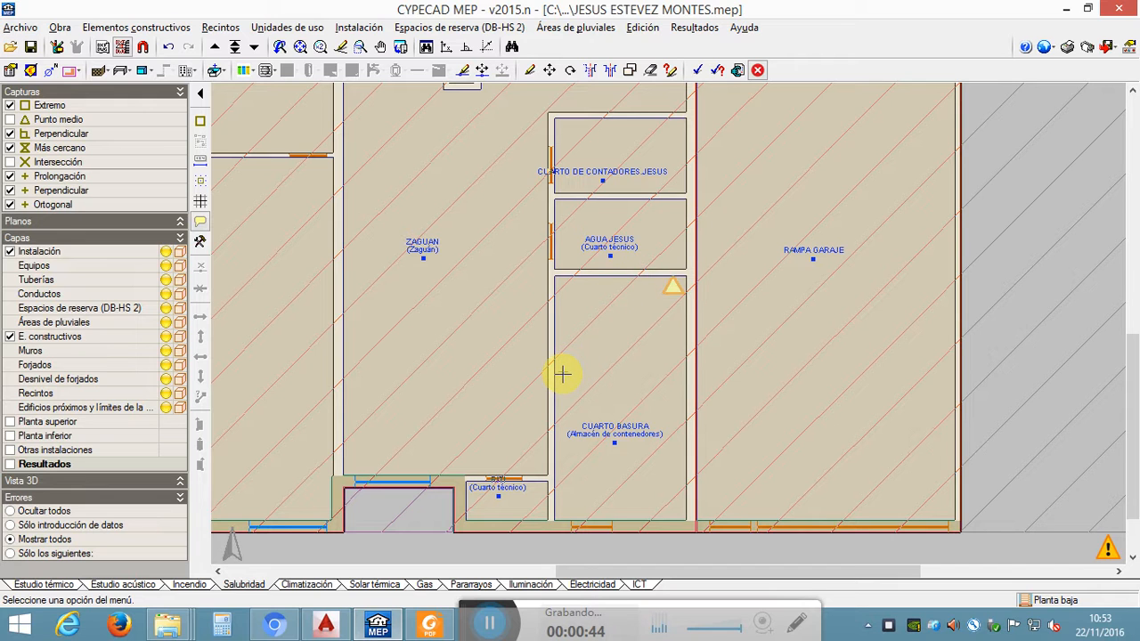
# Step: Read the warnings on the Planta baja plan, in CUARTO BASURA and on the outer wall of RAMPA GARAJE
pyautogui.scroll(3, 562, 375)
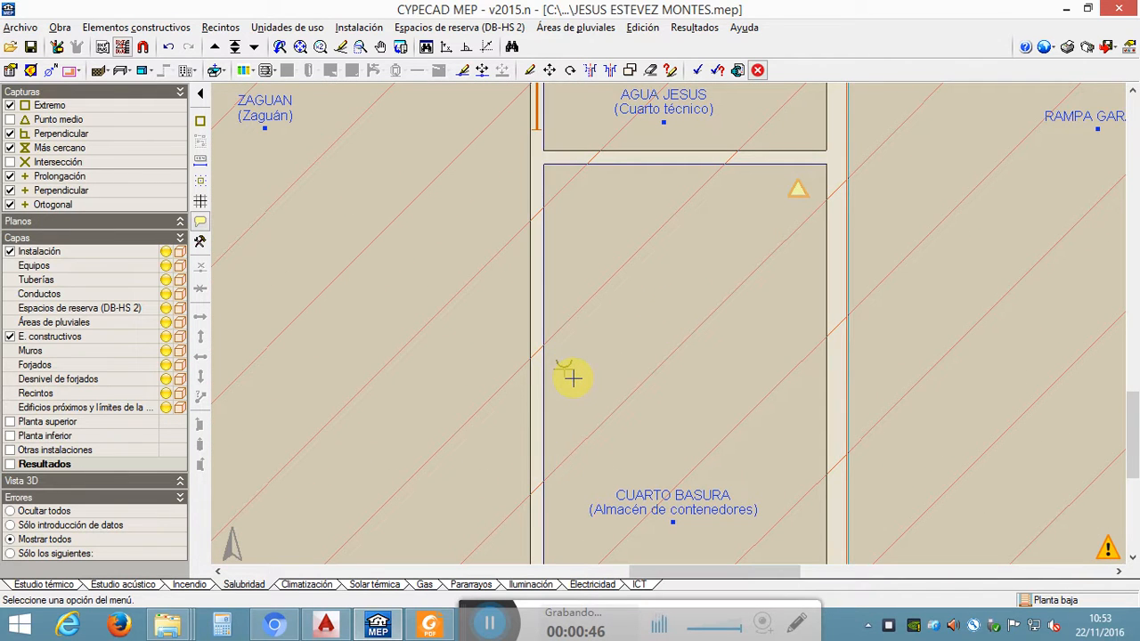
pyautogui.scroll(-2, 591, 392)
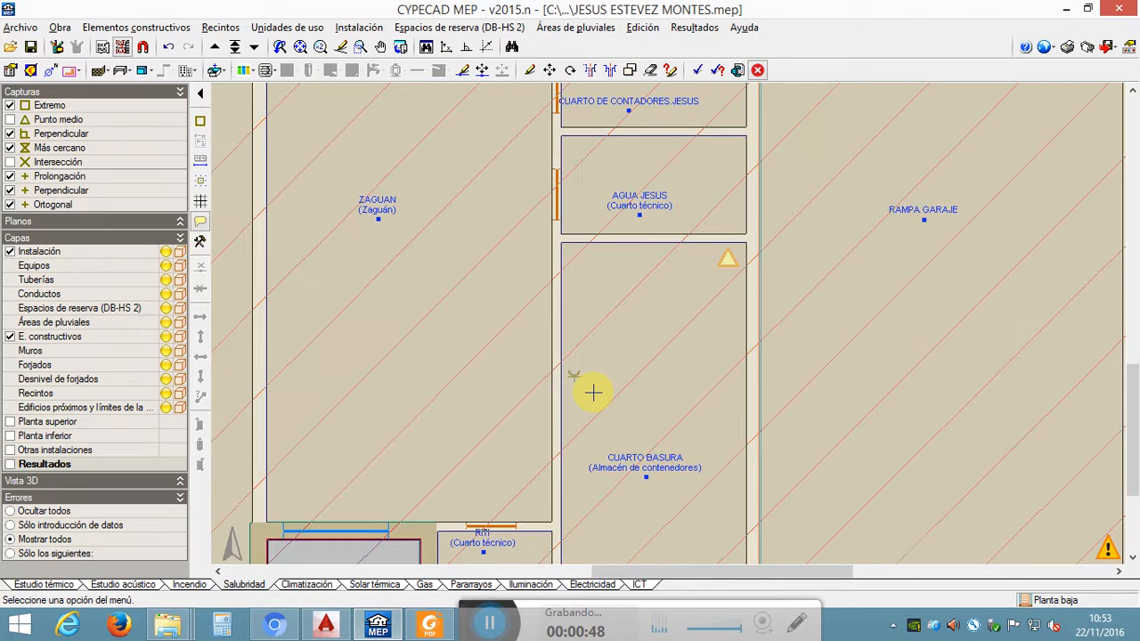
pyautogui.moveTo(593, 393); pyautogui.dragTo(597, 297, button='middle')
pyautogui.moveTo(1109, 551)
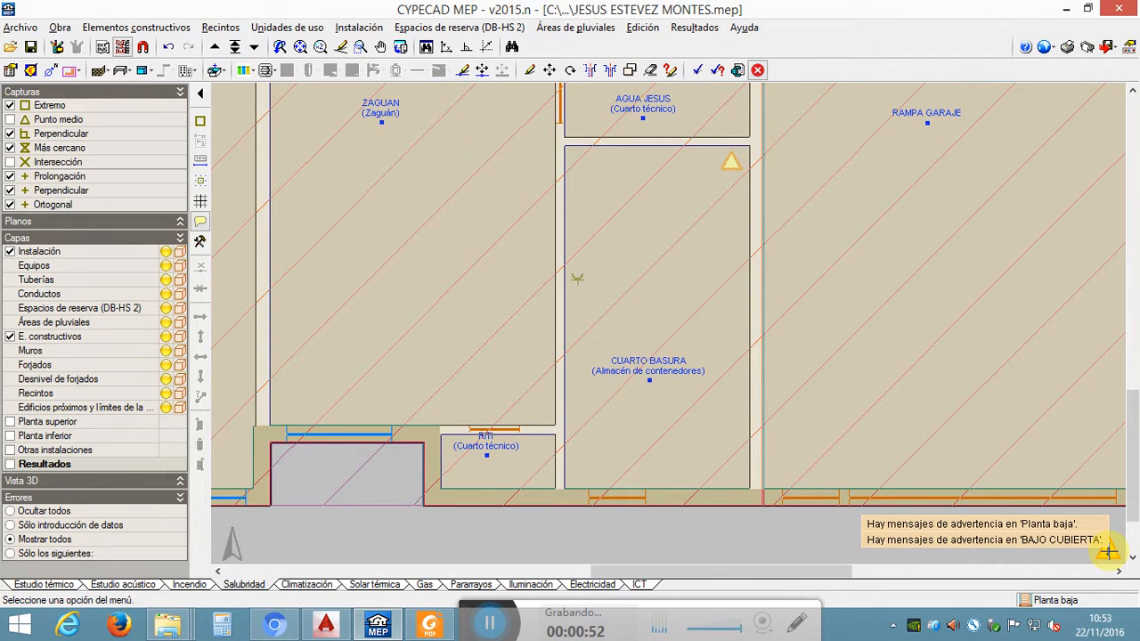
pyautogui.moveTo(731, 162)
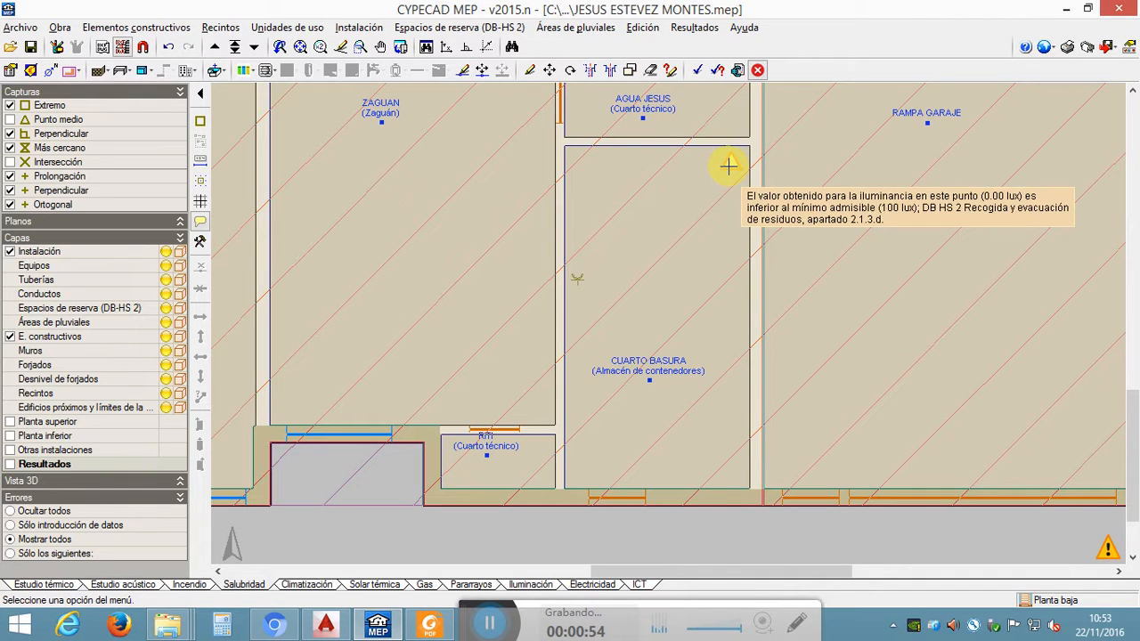
pyautogui.scroll(-5, 729, 166)
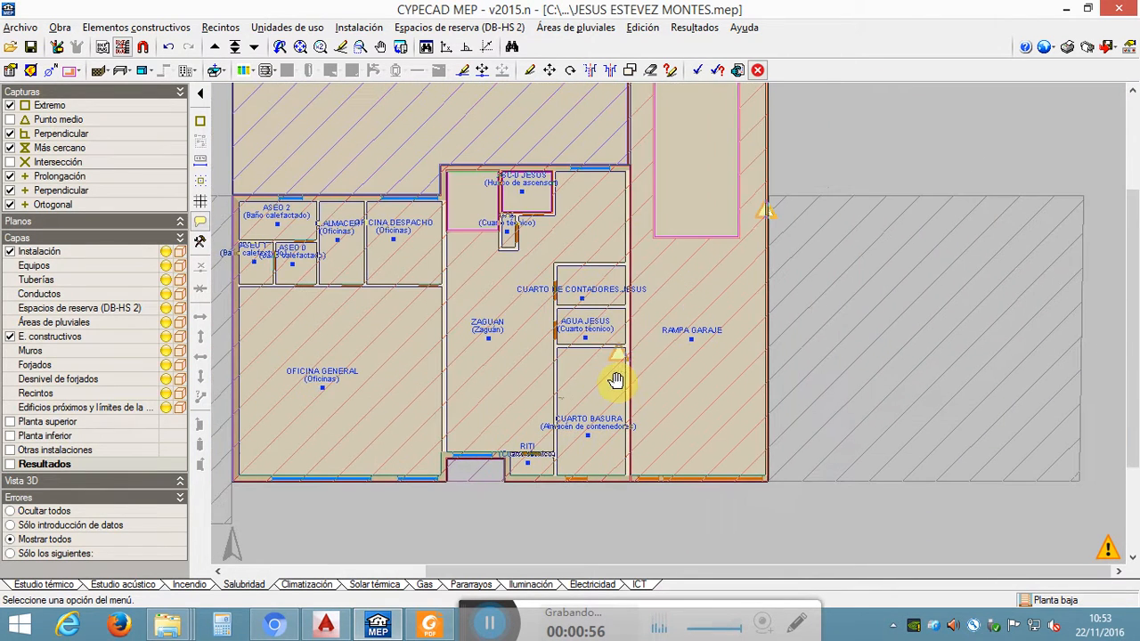
pyautogui.moveTo(765, 211)
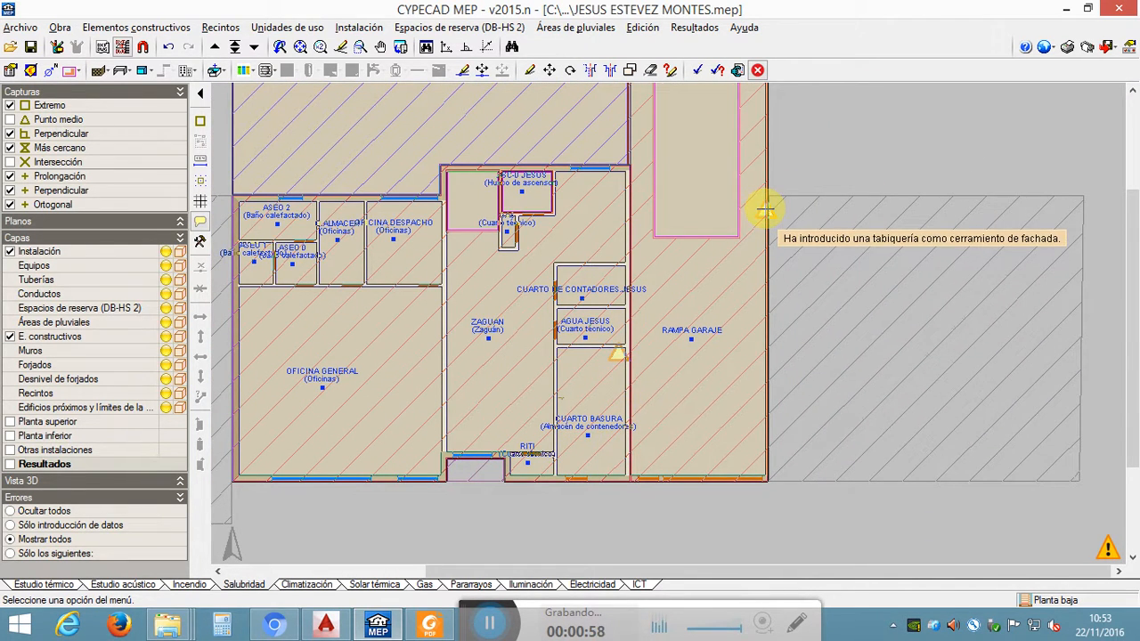
pyautogui.scroll(2, 618, 358)
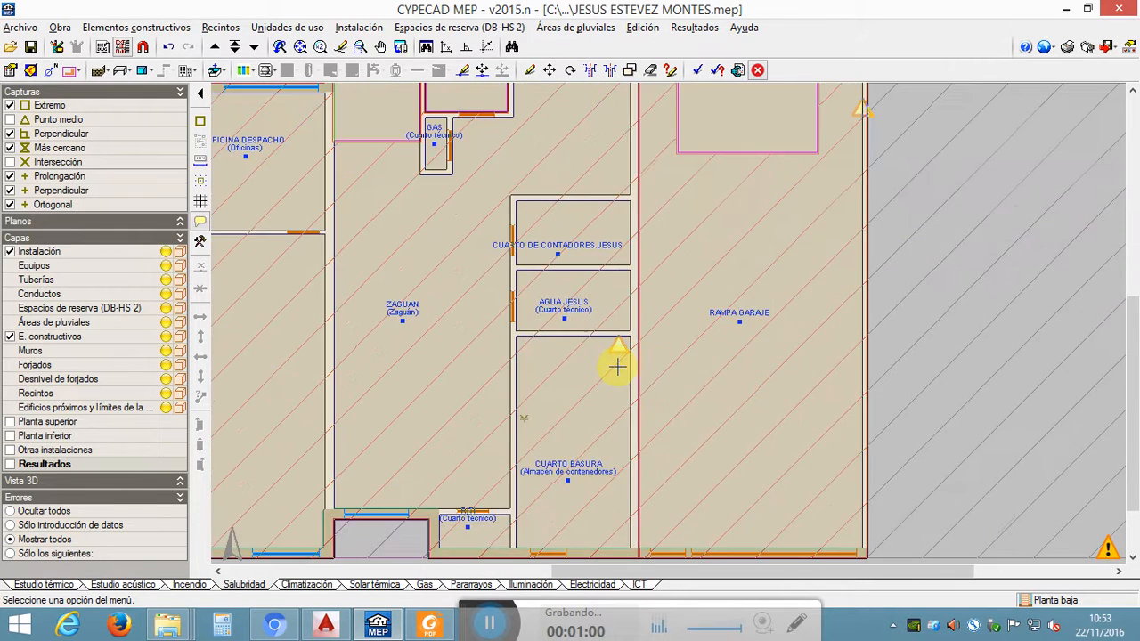
pyautogui.scroll(2, 618, 366)
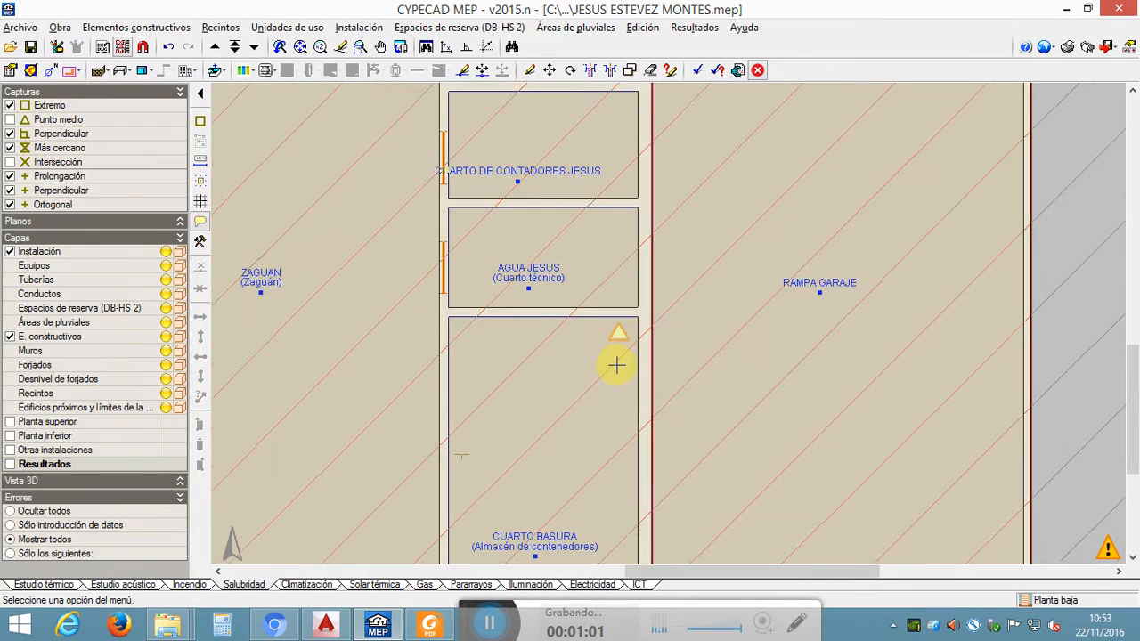
# Step: Switch to the BAJO CUBIERTA floor and read its warning markers along the lower edge of the plan
pyautogui.click(234, 47)
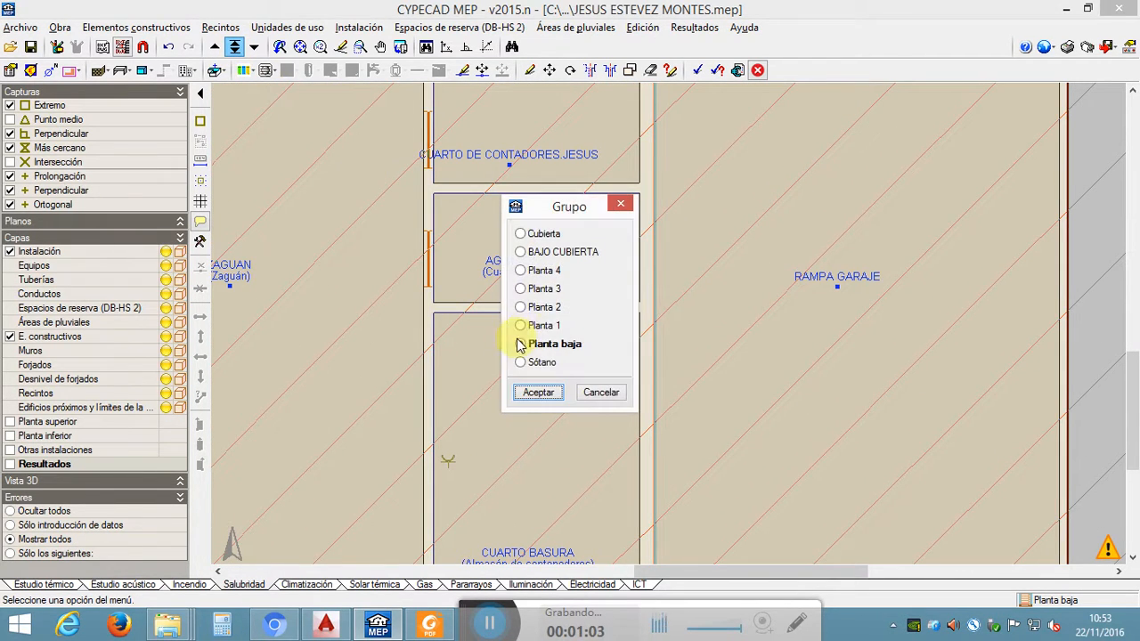
pyautogui.click(552, 252)
pyautogui.click(538, 393)
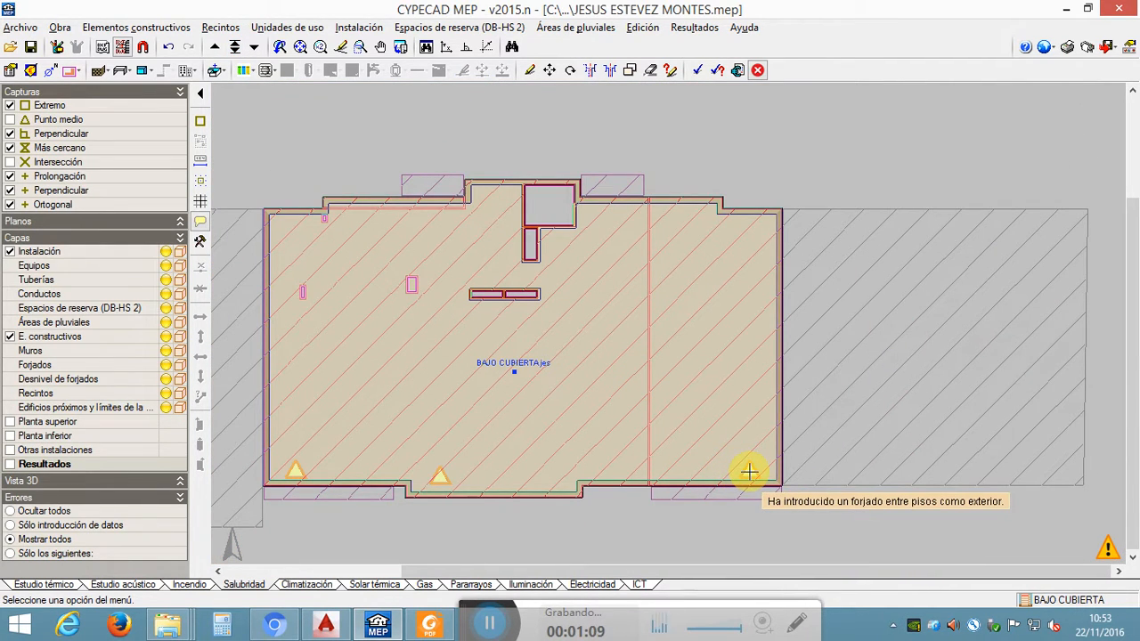
# Step: Return to the Planta baja floor and bring the CUARTO BASURA room into close view
pyautogui.click(235, 47)
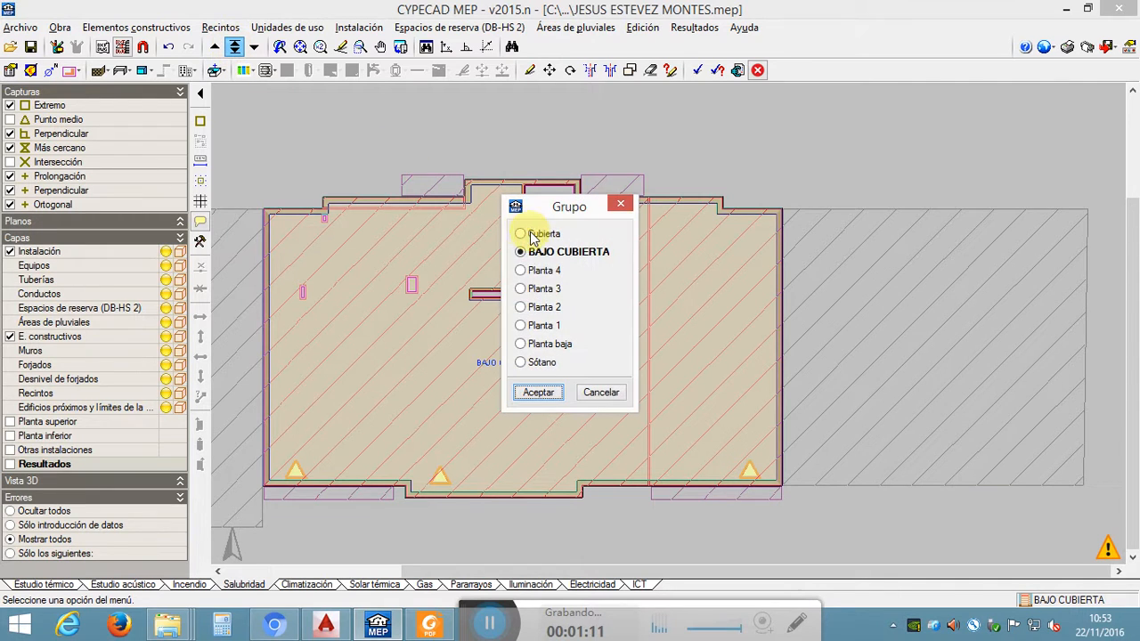
pyautogui.click(544, 344)
pyautogui.click(538, 393)
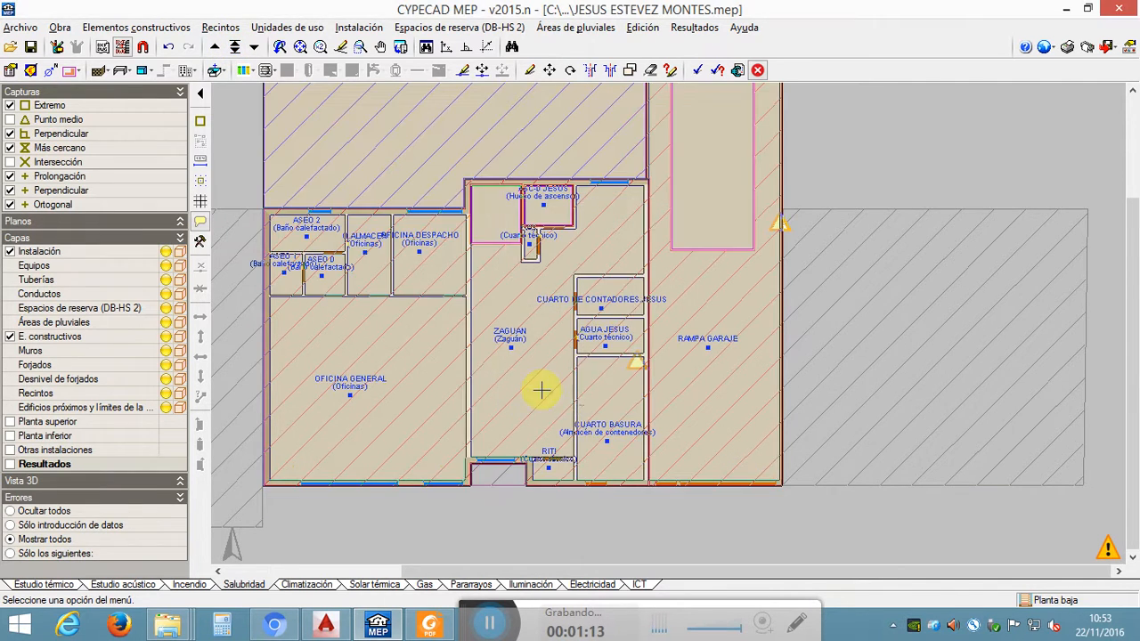
pyautogui.scroll(2, 600, 395)
pyautogui.scroll(2, 736, 348)
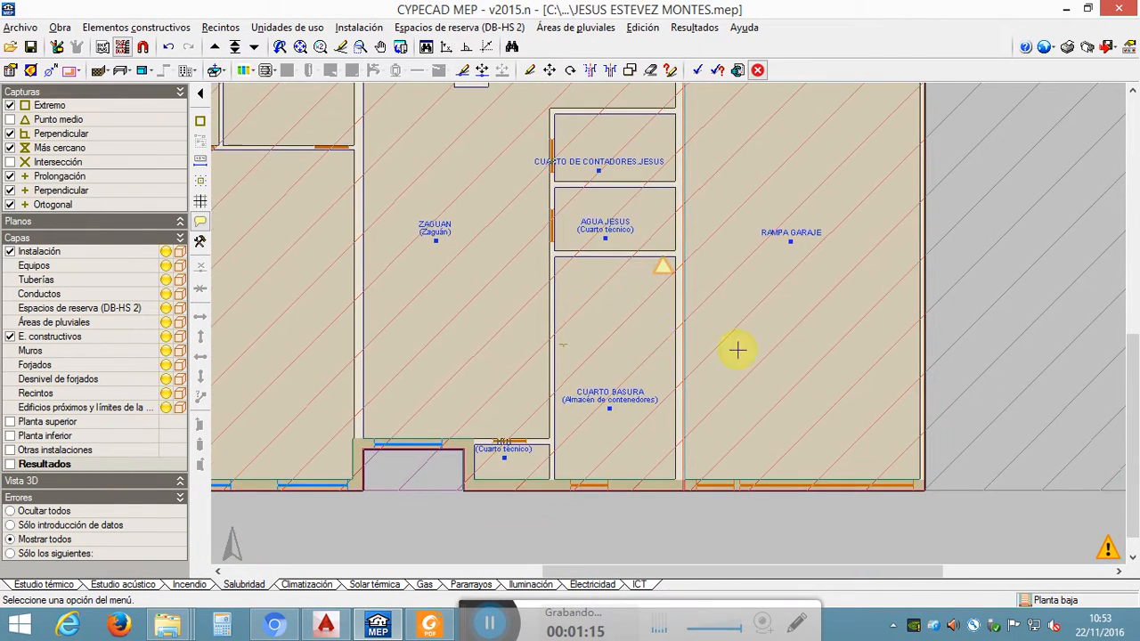
pyautogui.scroll(1, 761, 349)
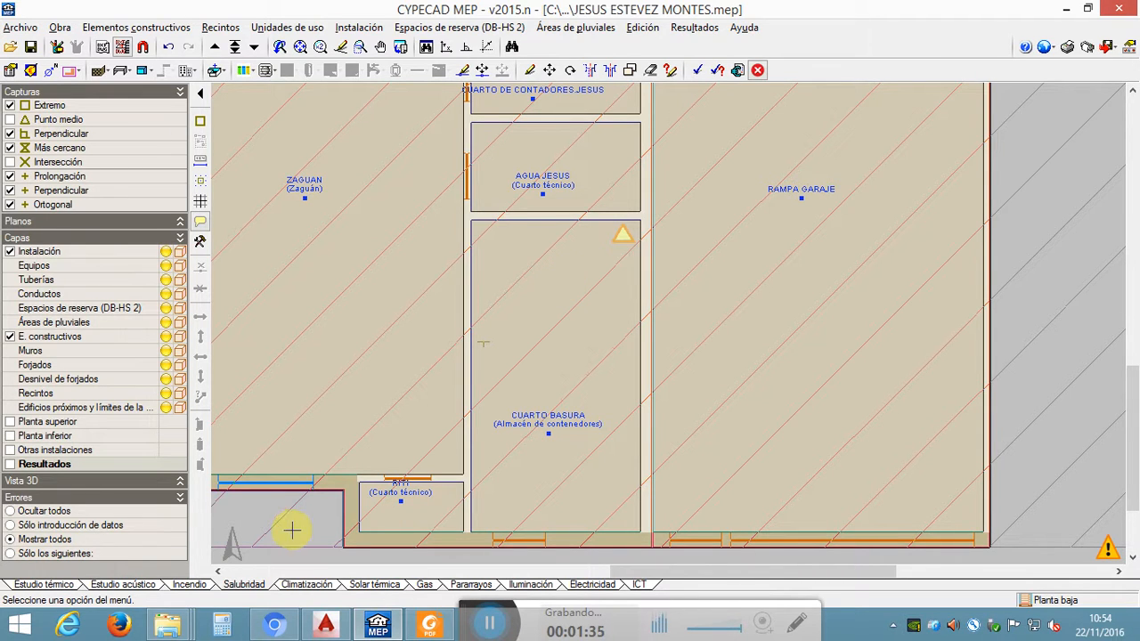
# Step: Switch to the browser and look over the Gmail inbox, the YouTube upload page and the Yahoo mailbox
pyautogui.click(270, 630)
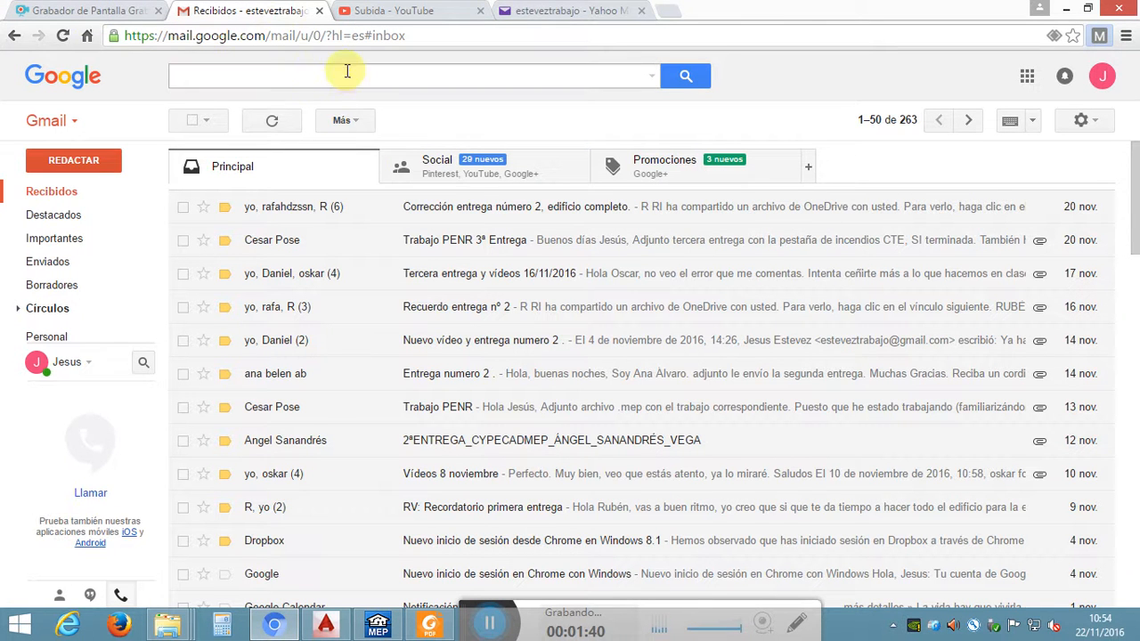
pyautogui.click(370, 14)
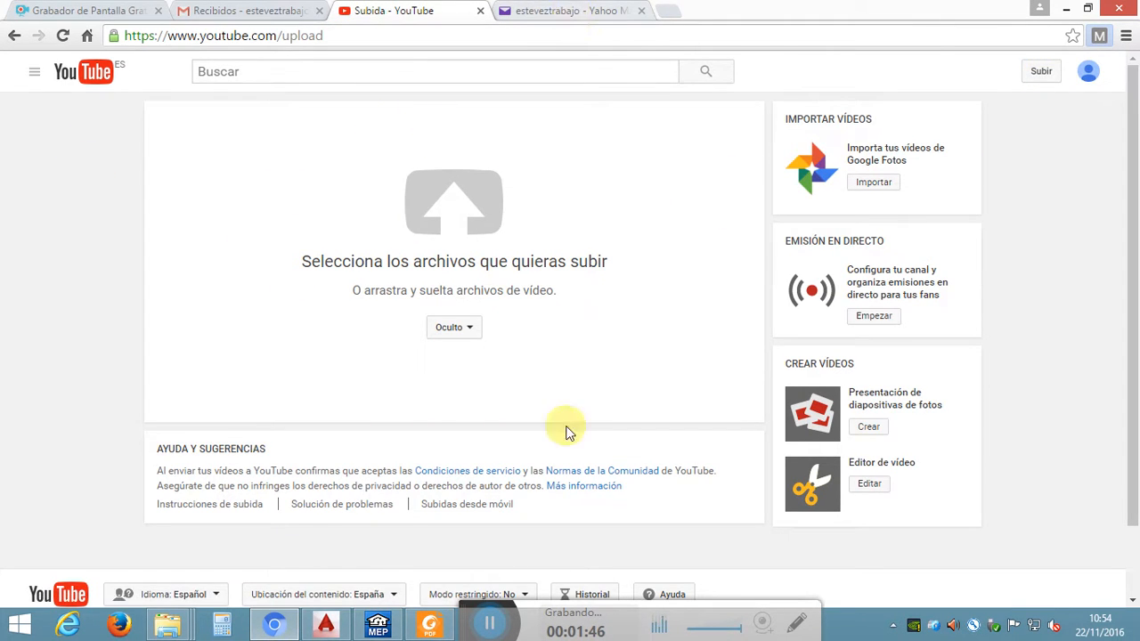
pyautogui.moveTo(378, 630)
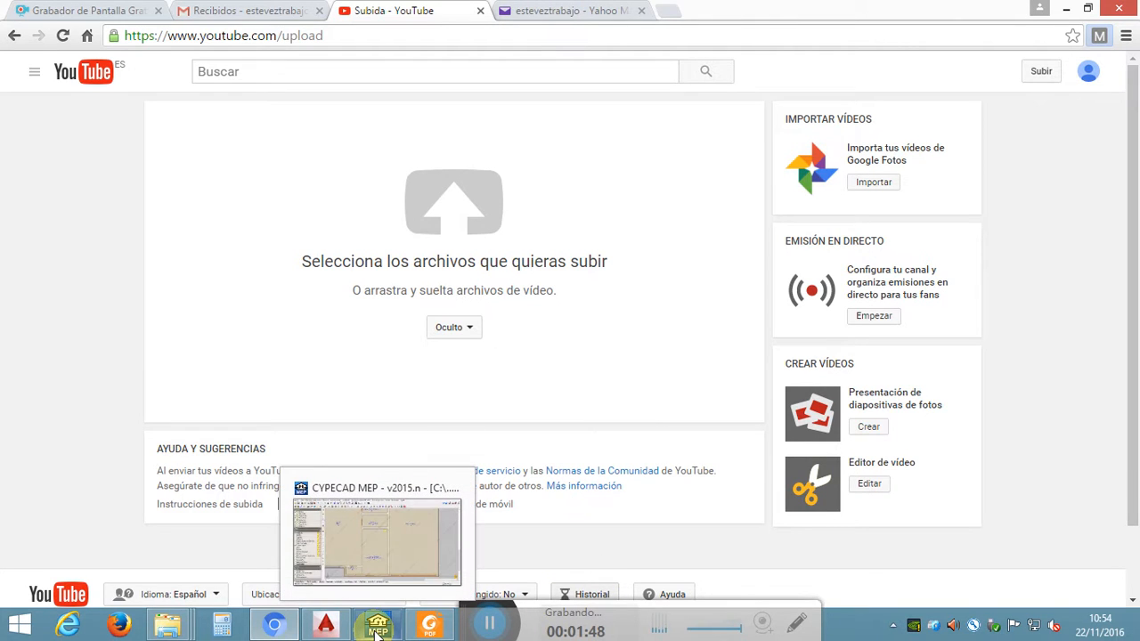
pyautogui.moveTo(335, 629)
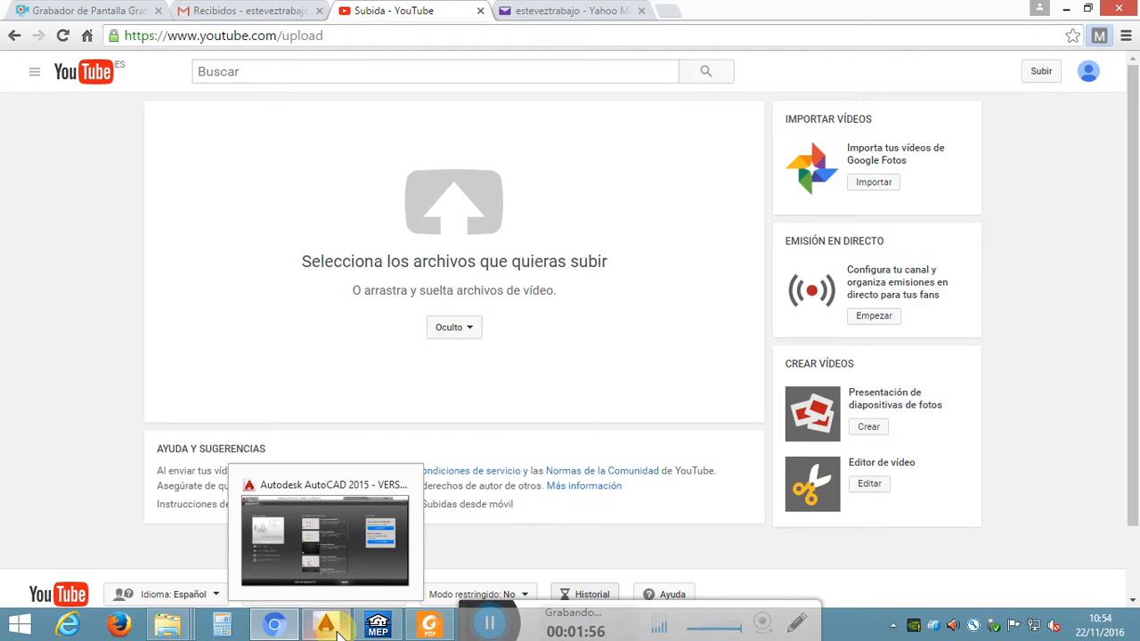
pyautogui.click(537, 18)
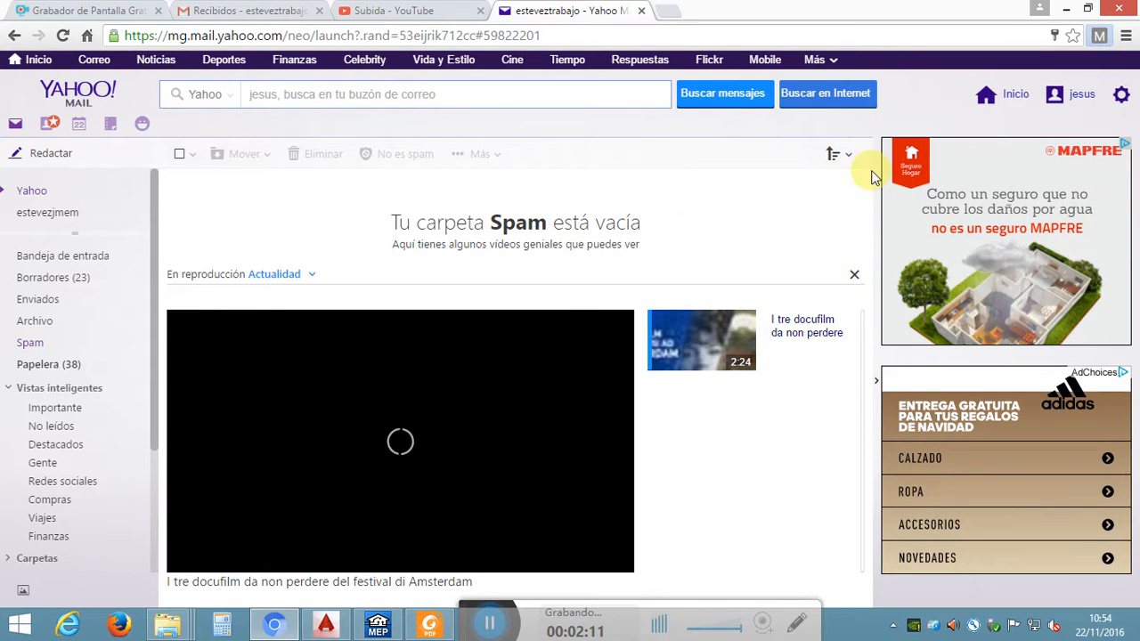
pyautogui.click(383, 12)
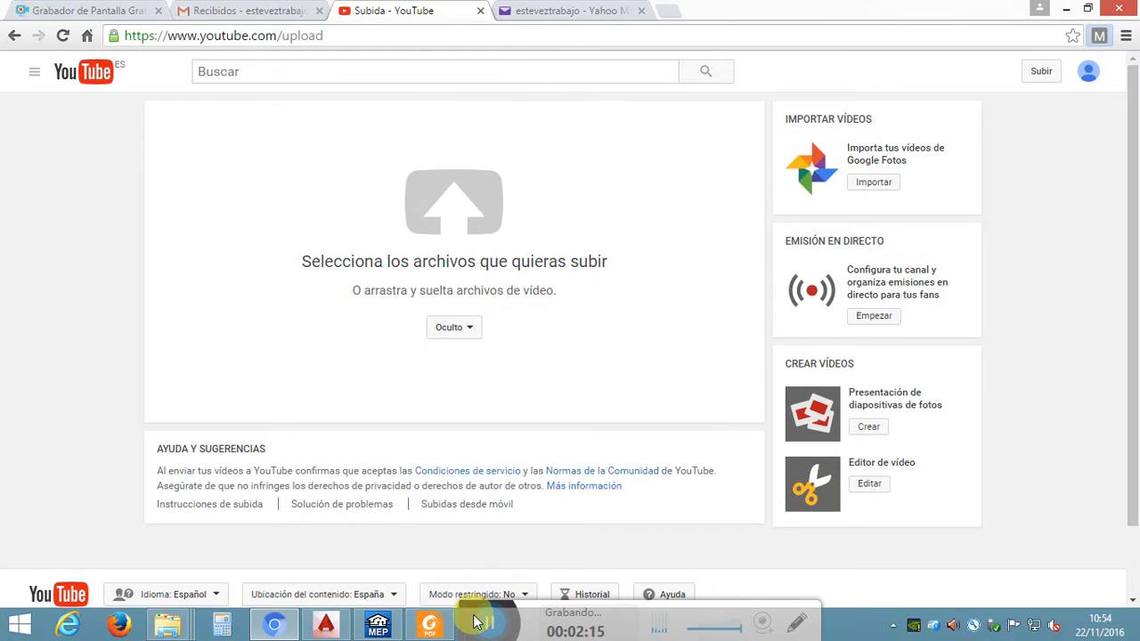
pyautogui.moveTo(456, 628)
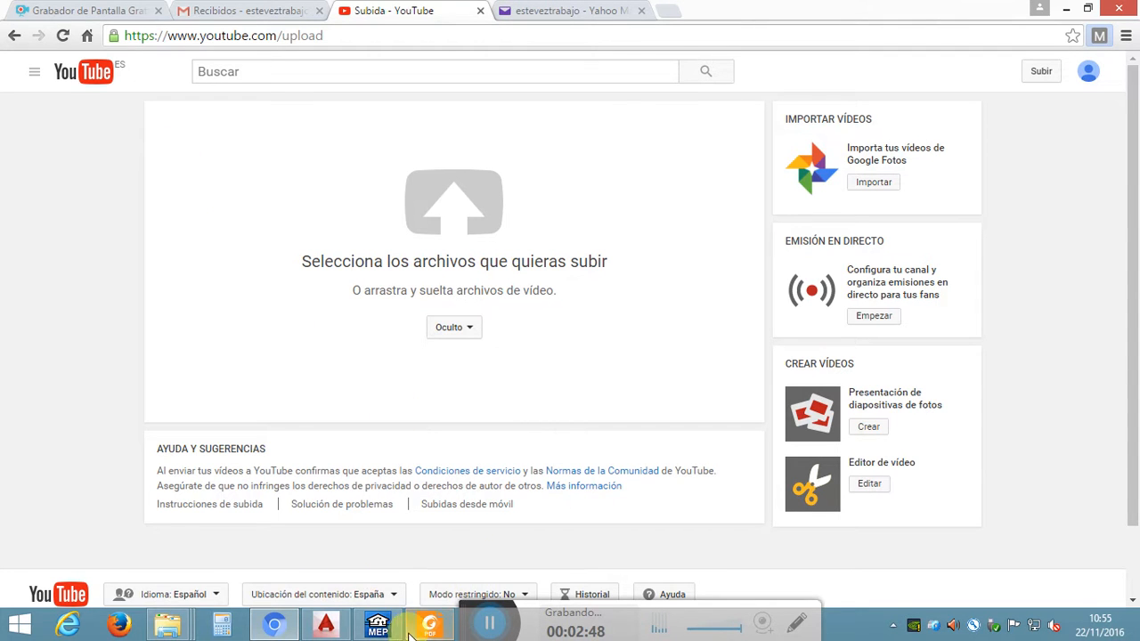
# Step: Switch back to CYPECAD MEP and check the warning marker in the CUARTO BASURA room again
pyautogui.click(377, 625)
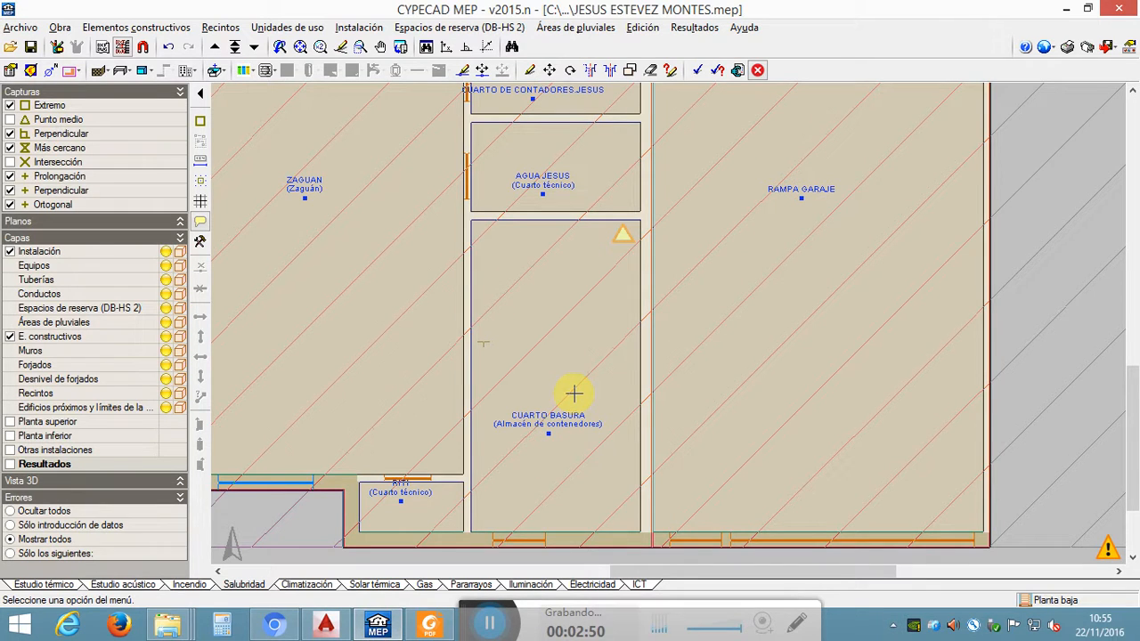
pyautogui.scroll(-1, 576, 369)
pyautogui.moveTo(576, 368); pyautogui.dragTo(649, 250, button='middle')
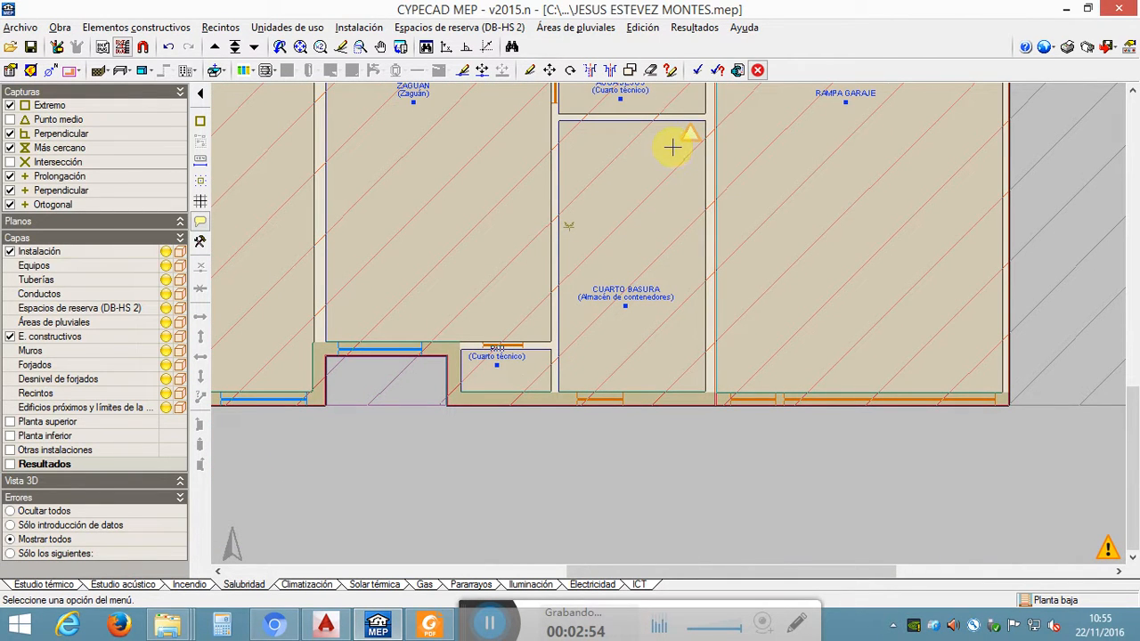
pyautogui.moveTo(689, 135)
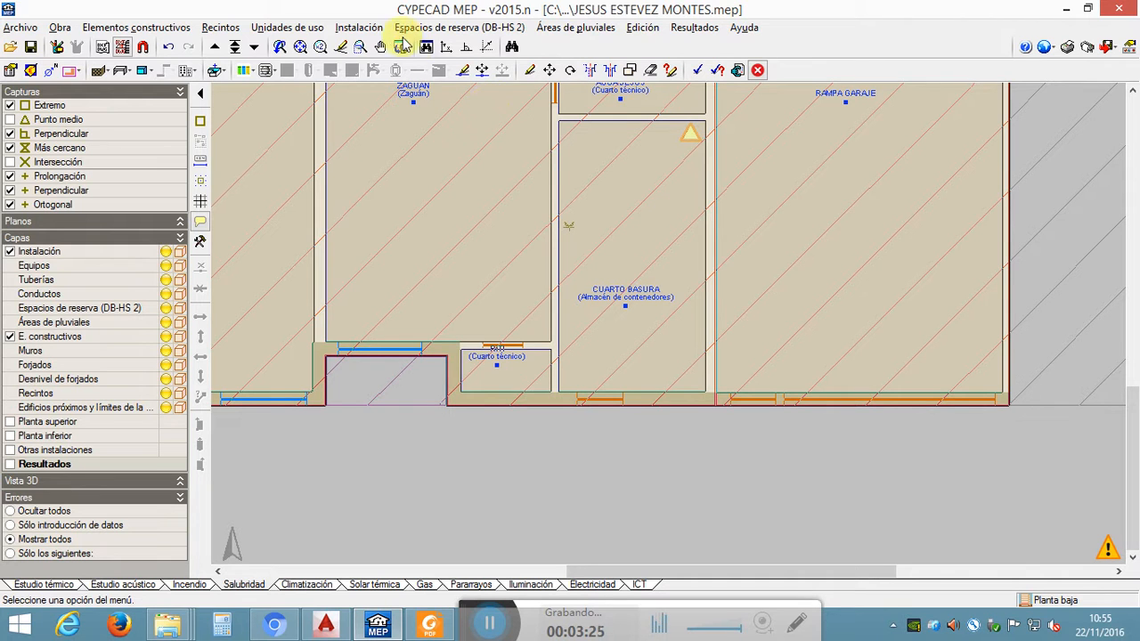
# Step: Start a normal-lighting garage luminaire for the container store (HS 2) and add a new luminaire type to its list
pyautogui.click(356, 28)
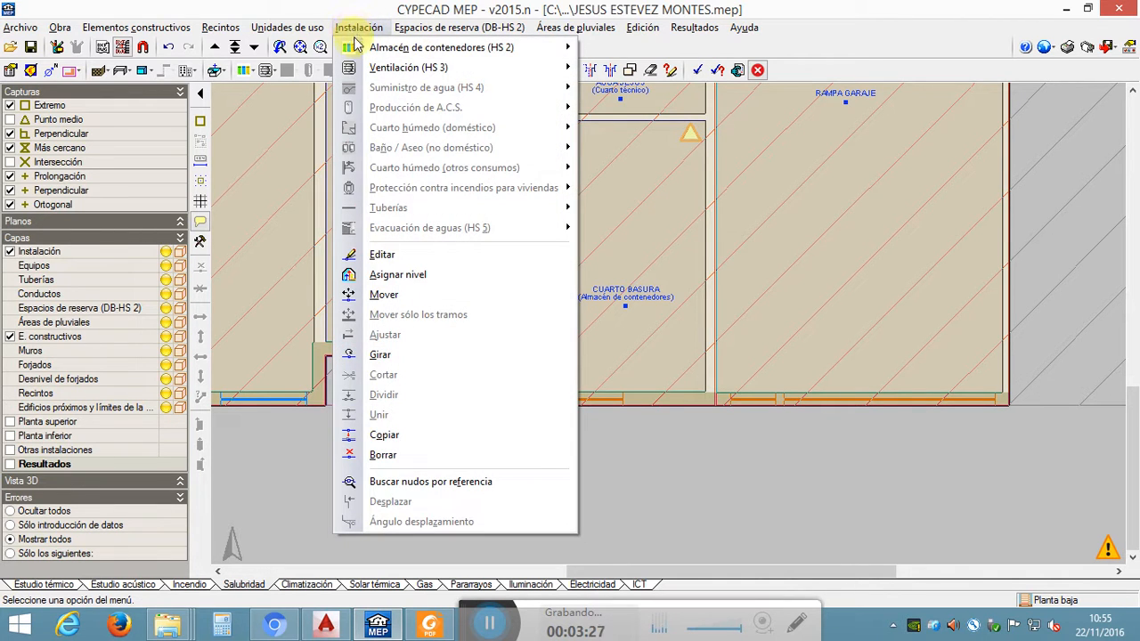
pyautogui.moveTo(359, 51)
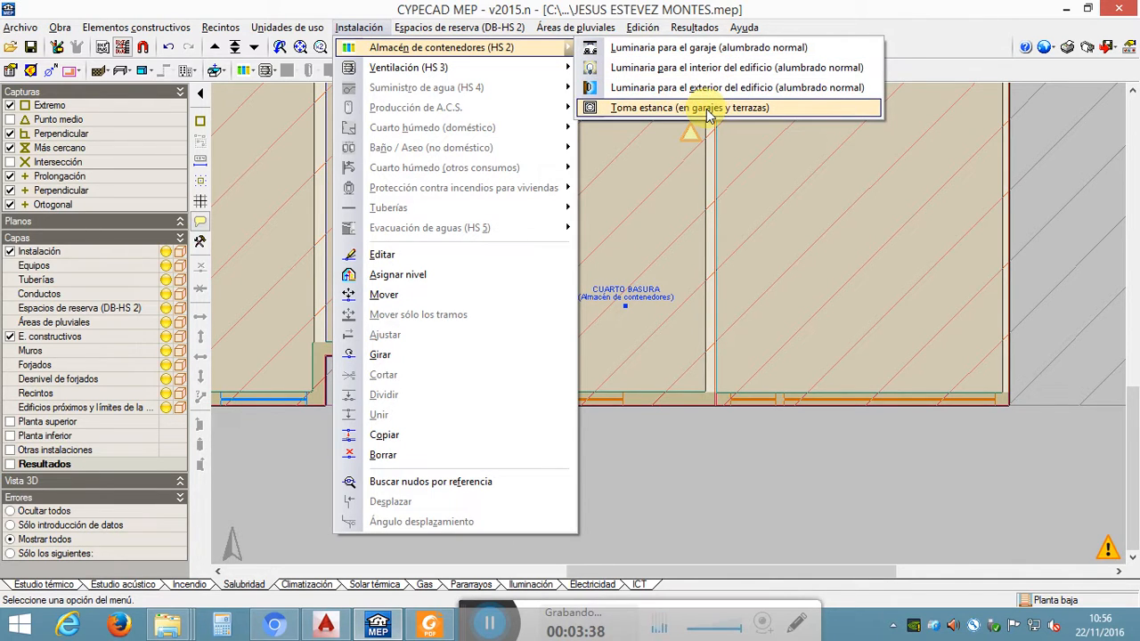
pyautogui.click(710, 52)
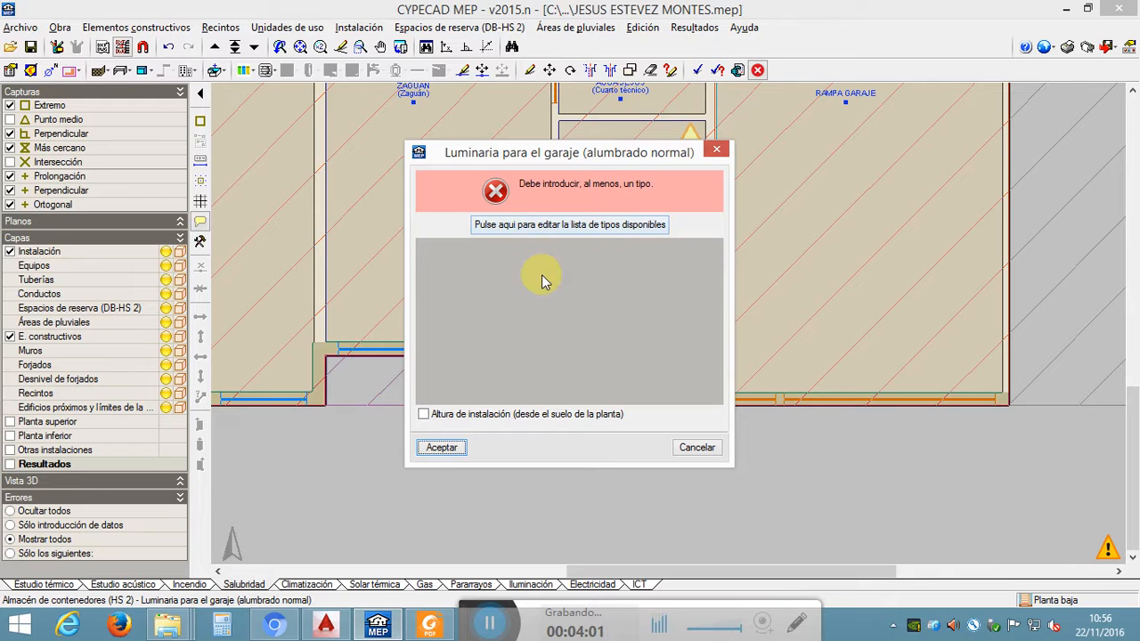
pyautogui.click(539, 227)
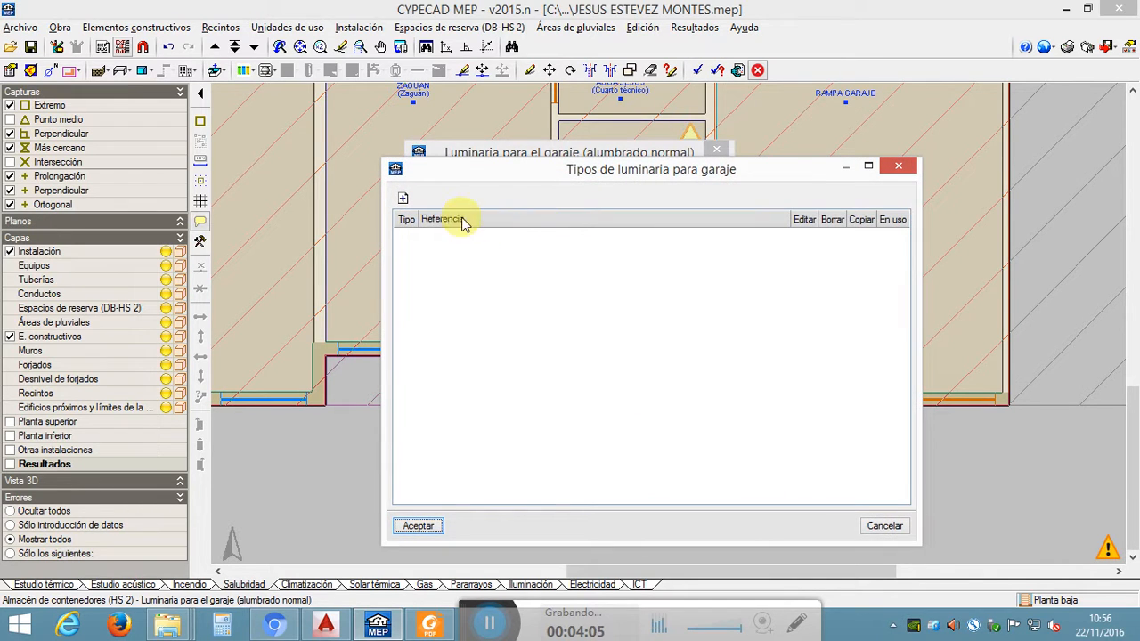
pyautogui.click(402, 200)
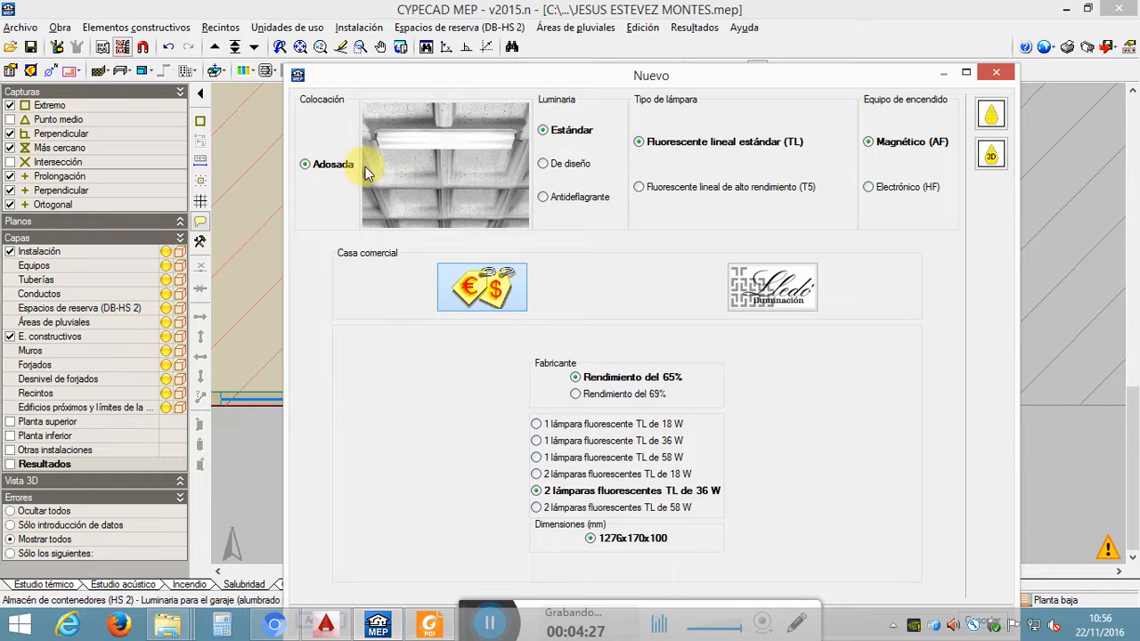
# Step: Compare the De diseño and Antideflagrante luminaire options, then restore Estándar
pyautogui.click(573, 168)
pyautogui.click(576, 198)
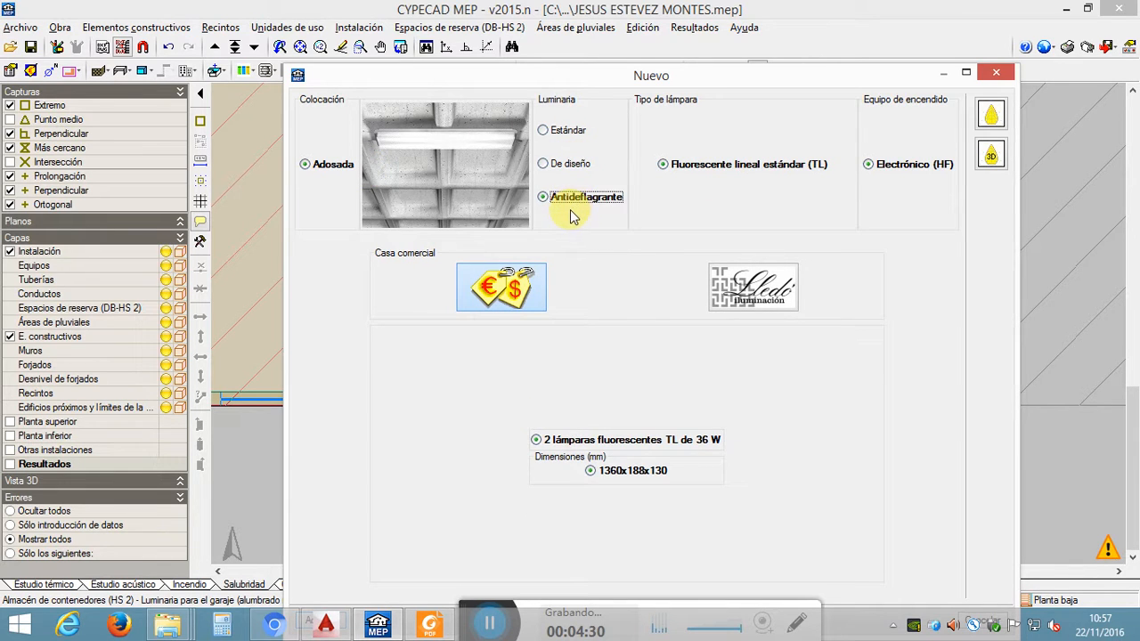
pyautogui.click(572, 132)
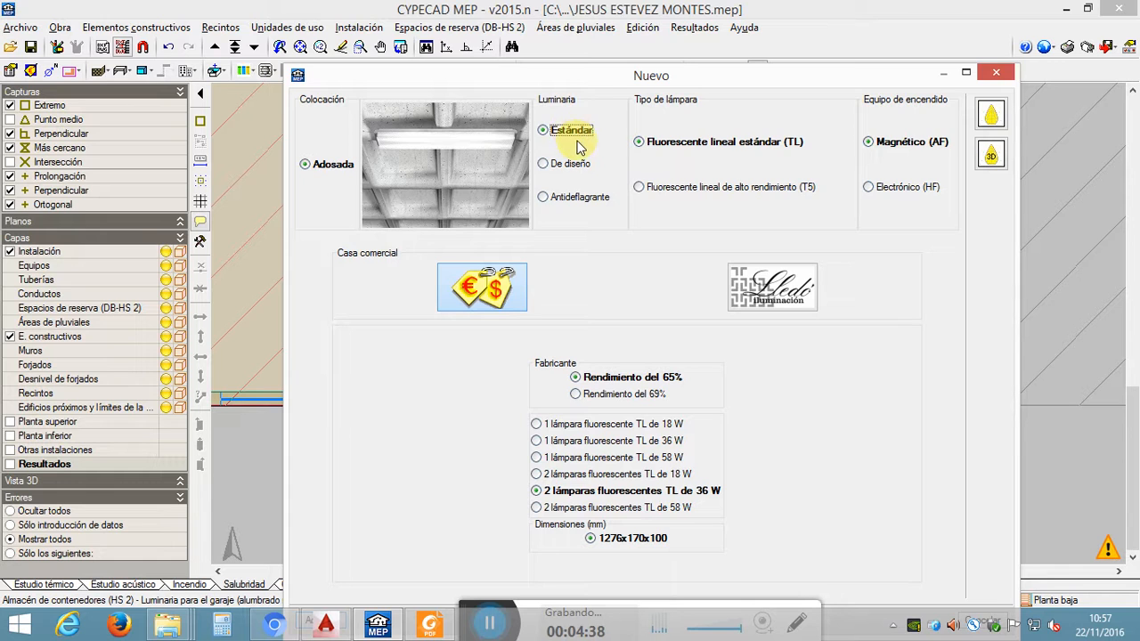
# Step: Compare the TL and T5 lamp types and set the new luminaire to Fluorescente lineal de alto rendimiento (T5)
pyautogui.moveTo(597, 82); pyautogui.dragTo(578, 56)
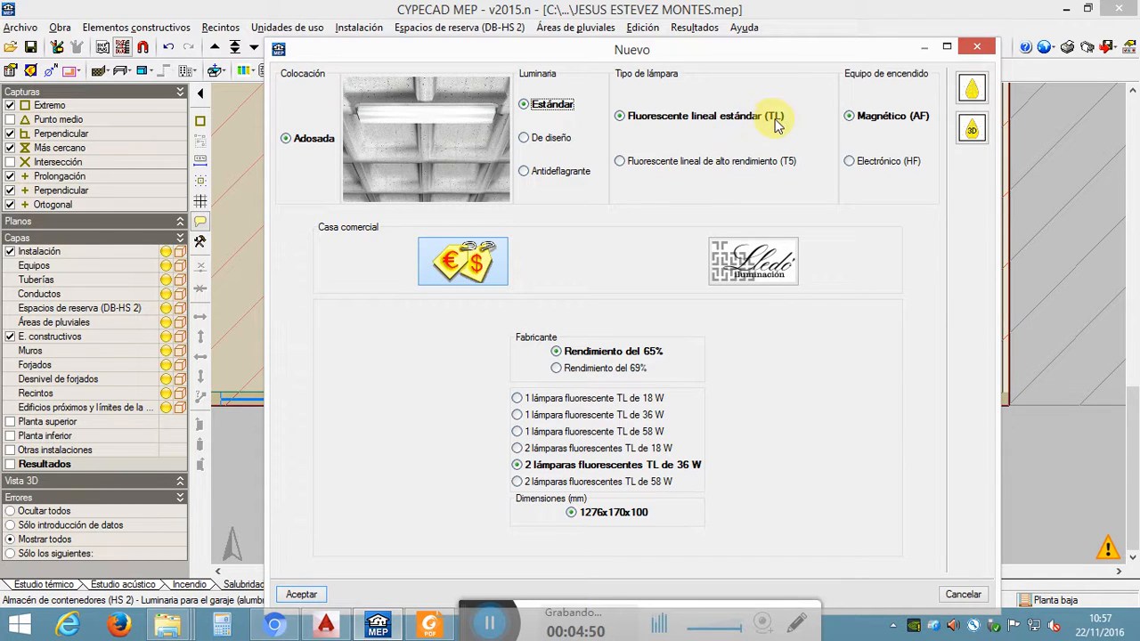
pyautogui.click(646, 167)
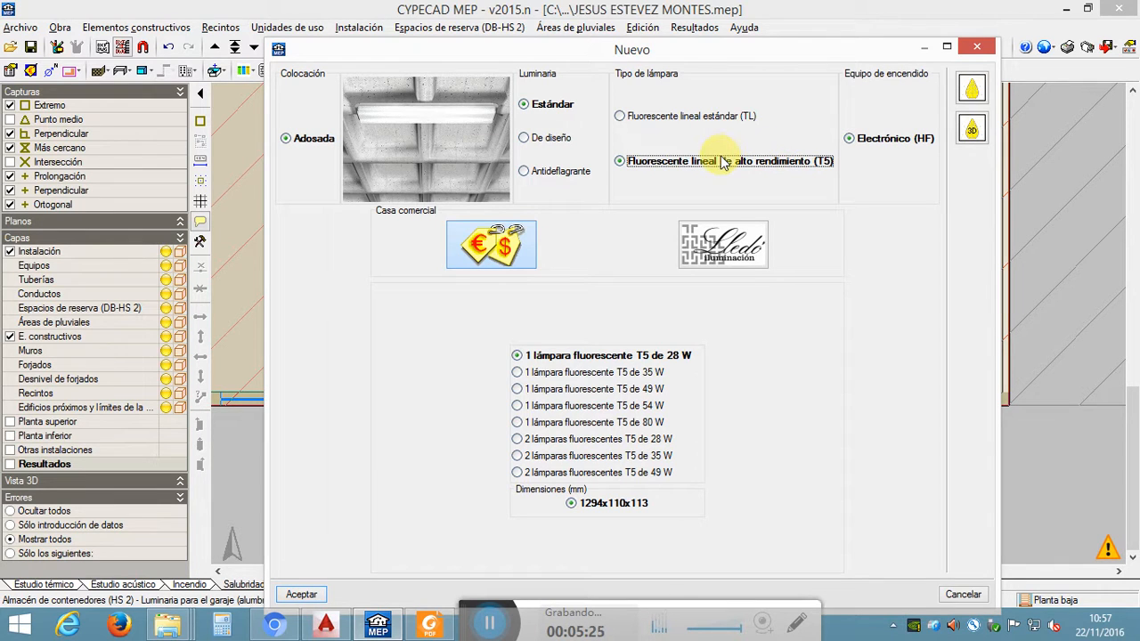
pyautogui.click(694, 117)
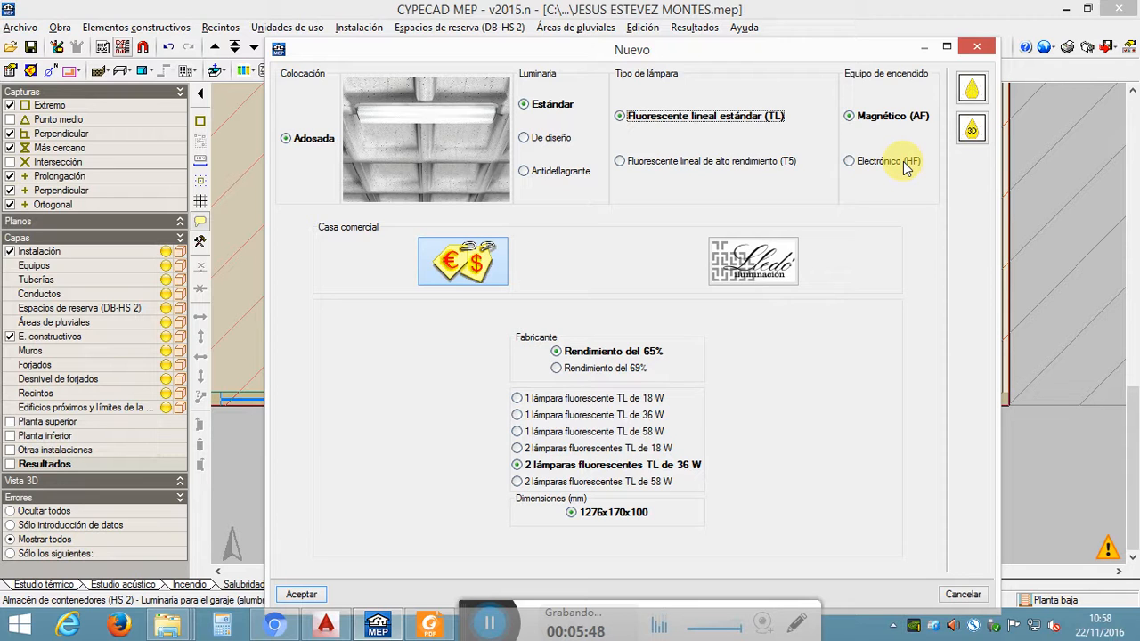
pyautogui.click(686, 164)
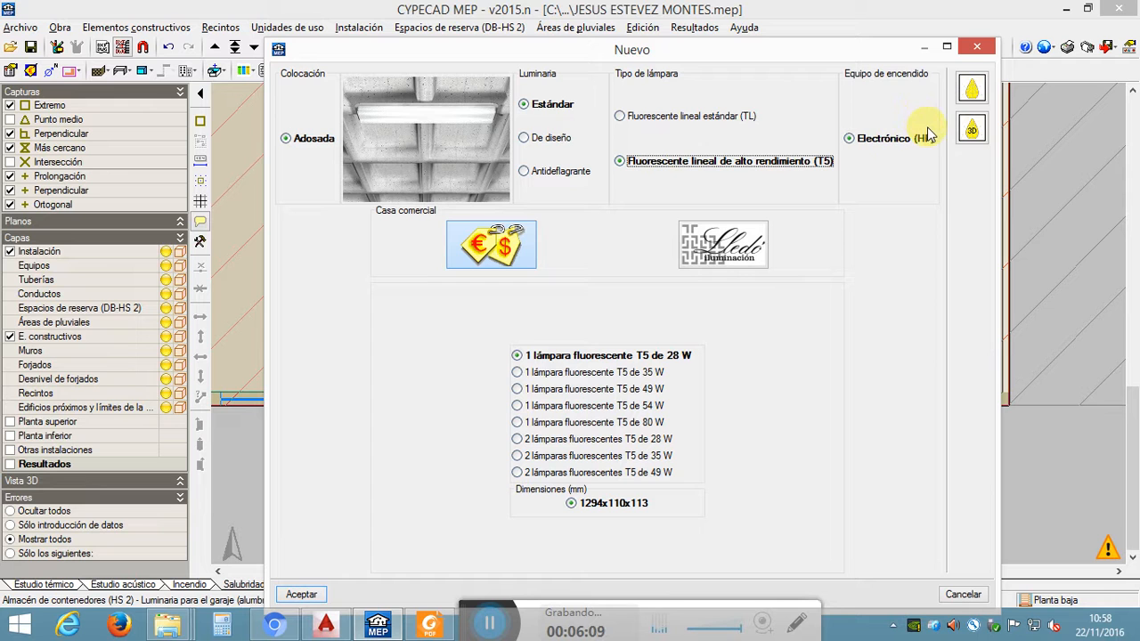
# Step: Examine the photometric curves of the single 28 W T5 luminaire in the 2D diagram and from several angles in 3D
pyautogui.click(974, 98)
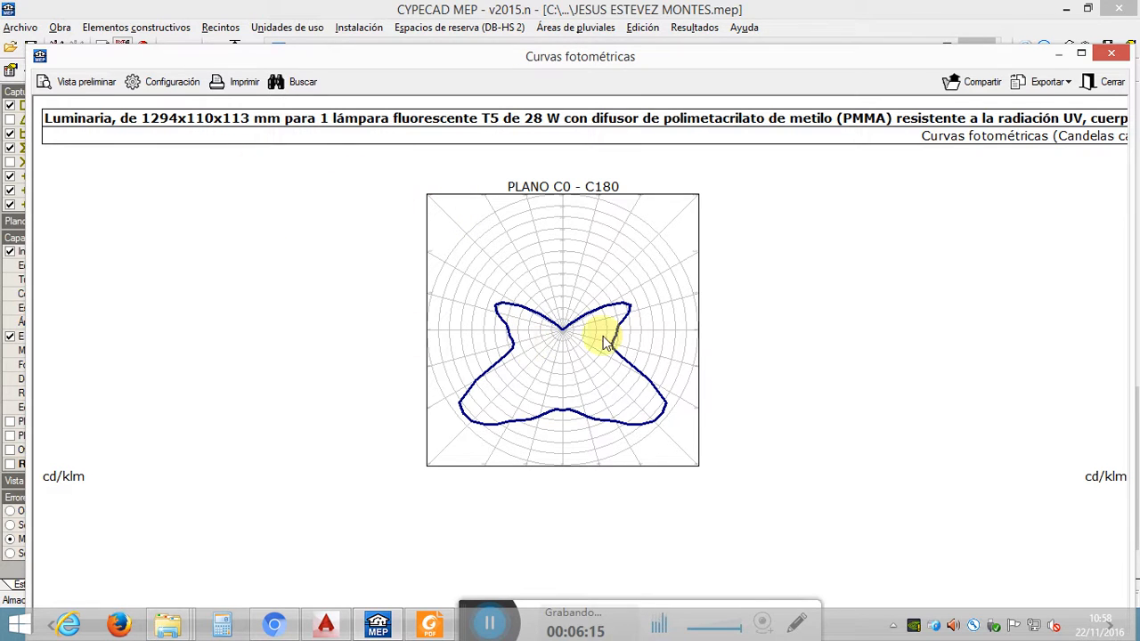
pyautogui.click(1103, 55)
pyautogui.click(972, 130)
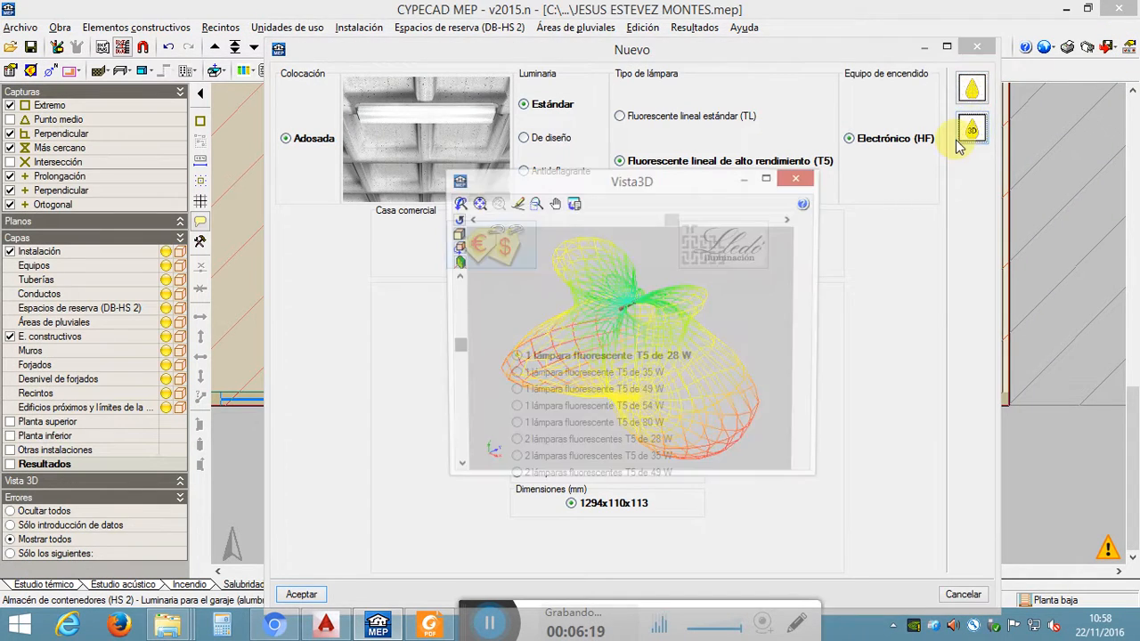
pyautogui.moveTo(651, 312); pyautogui.dragTo(624, 293)
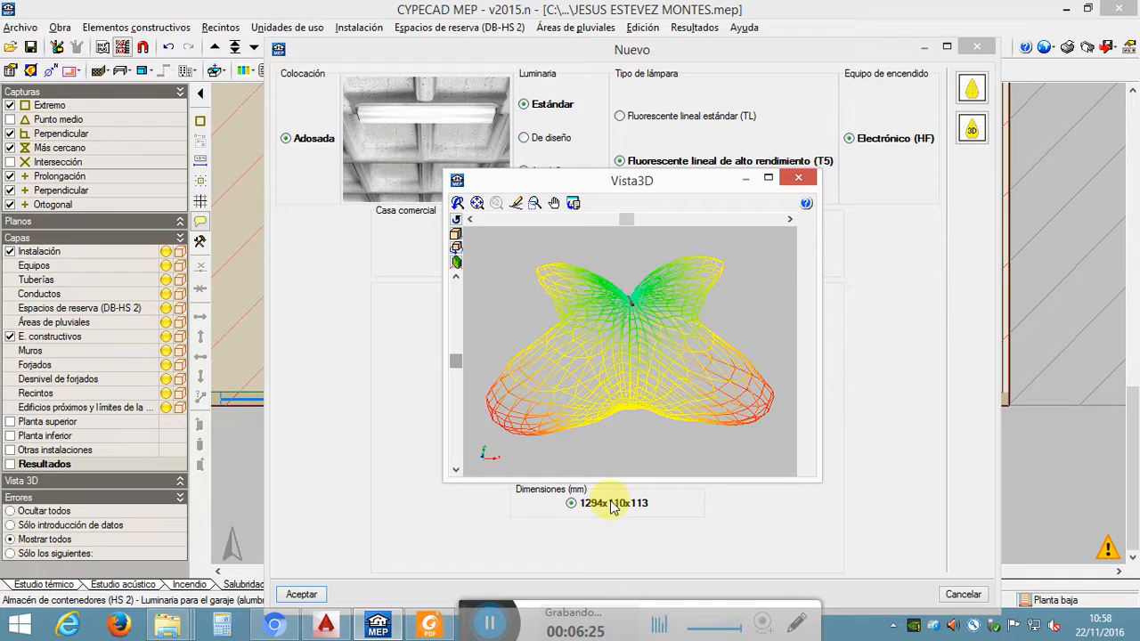
pyautogui.moveTo(681, 422); pyautogui.dragTo(590, 351)
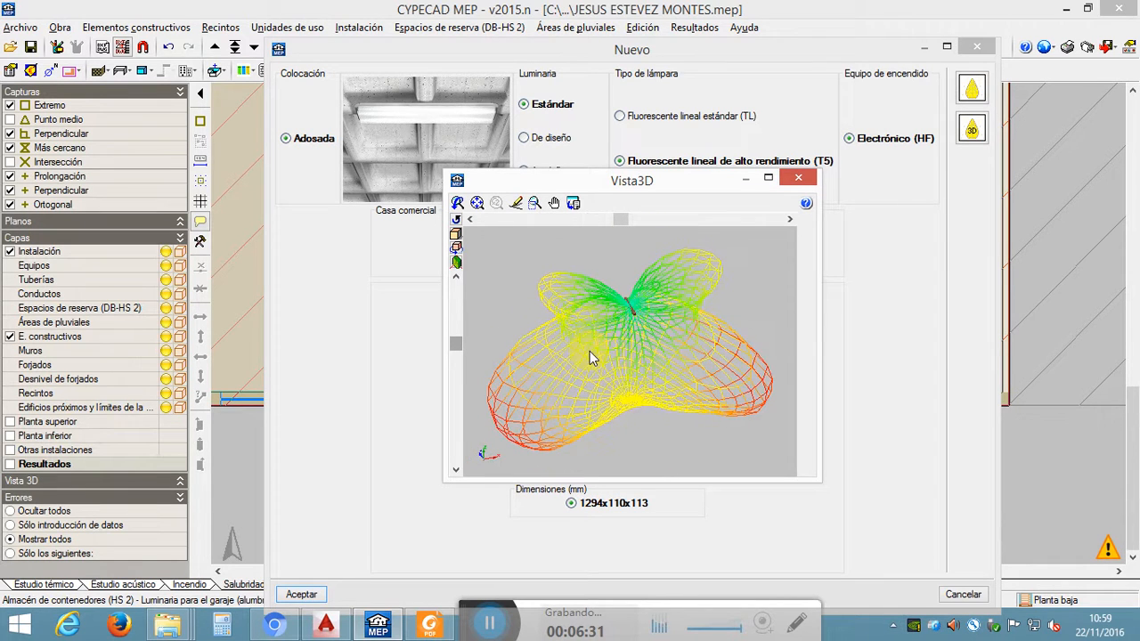
pyautogui.click(800, 178)
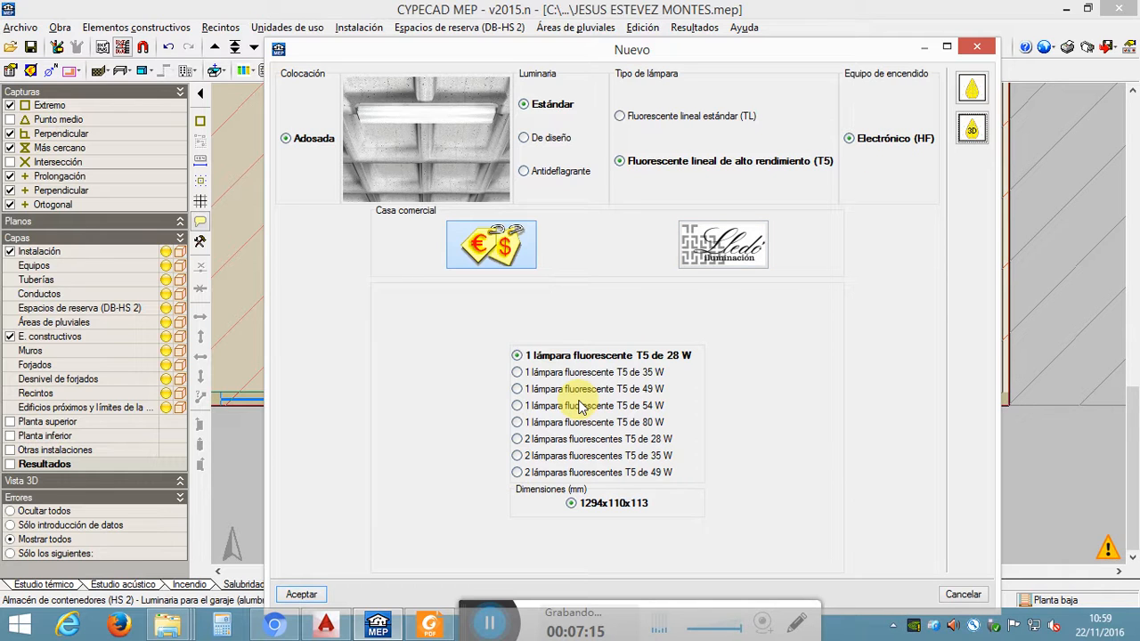
# Step: Define the luminaire type with 2 lámparas fluorescentes T5 de 35 W and accept the list of garage luminaire types
pyautogui.click(570, 458)
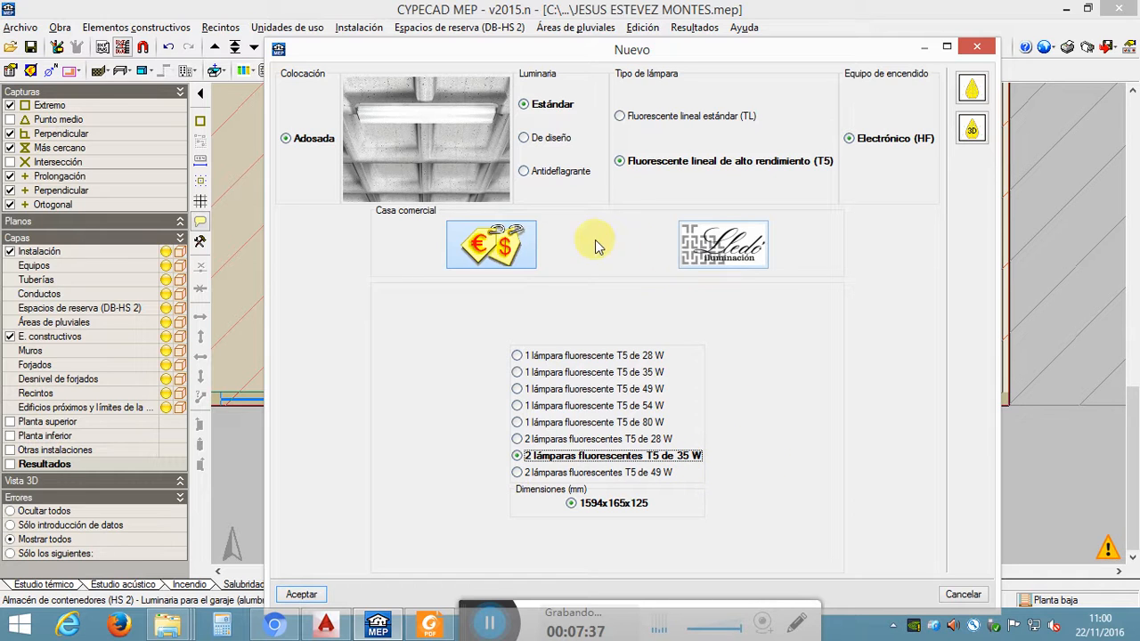
pyautogui.click(303, 595)
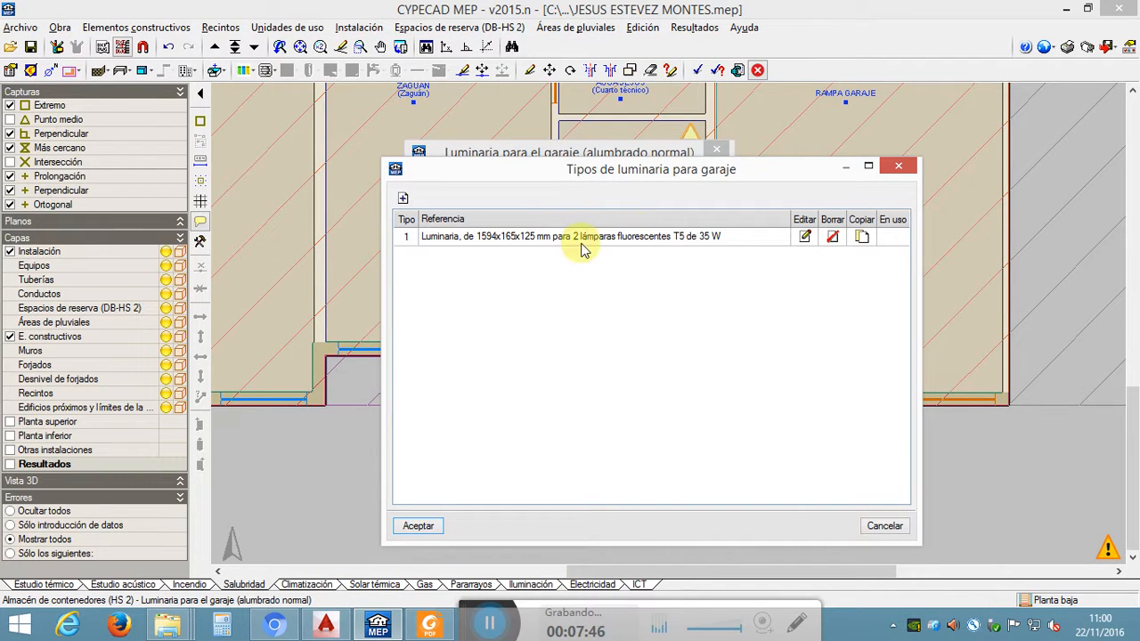
pyautogui.click(415, 528)
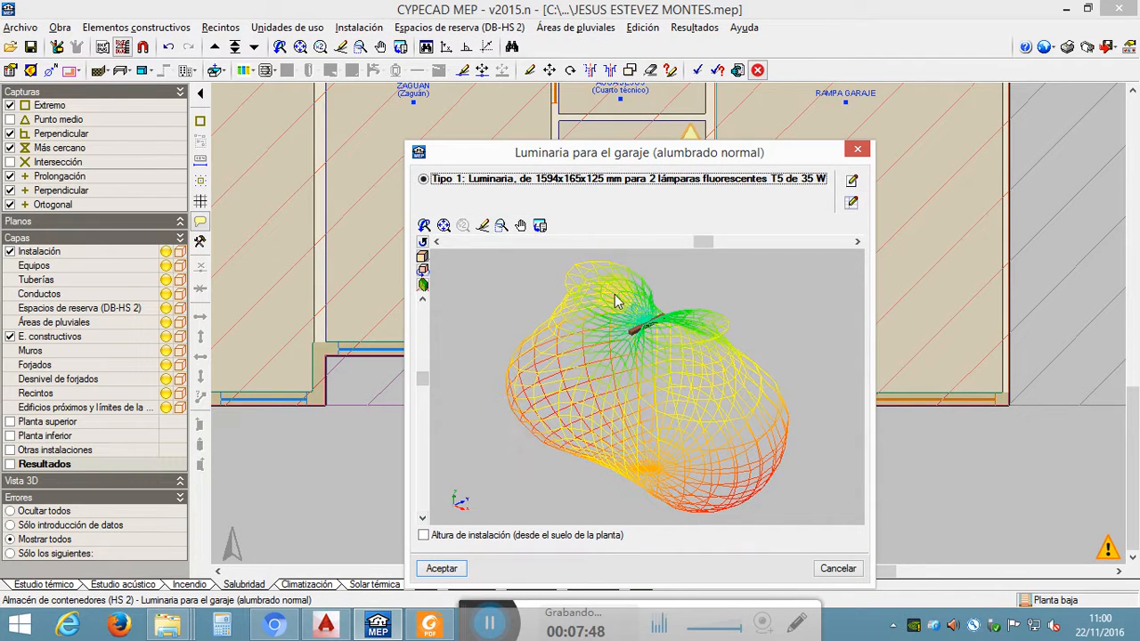
# Step: Try the option for a custom installation height above the floor for the Tipo 1 luminaire, and leave it disabled
pyautogui.moveTo(603, 160); pyautogui.dragTo(520, 74)
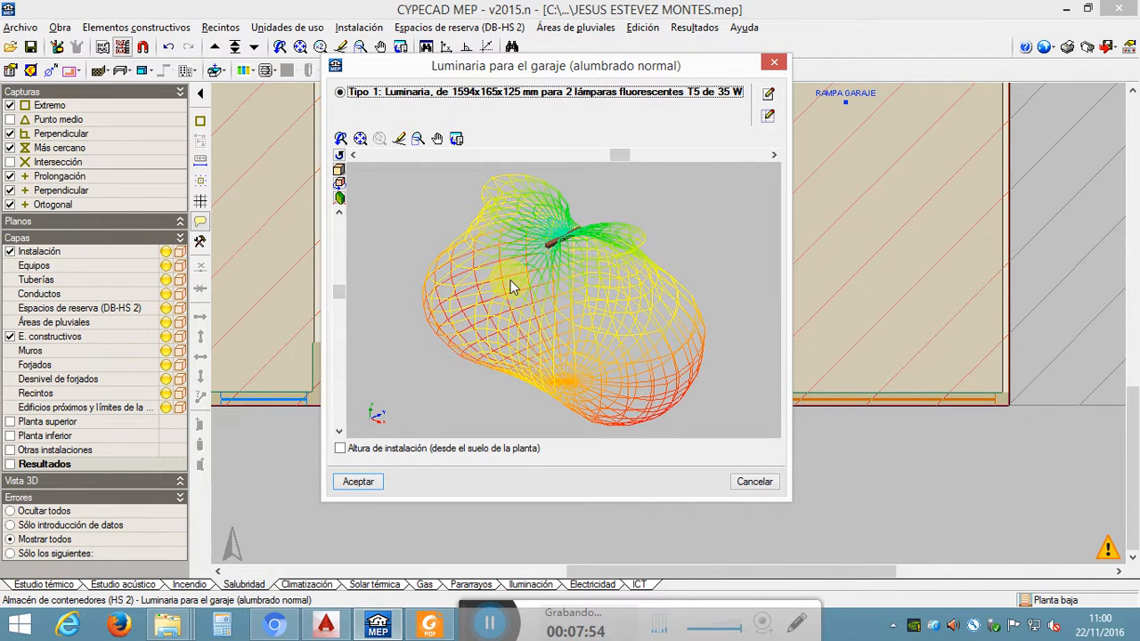
pyautogui.click(340, 450)
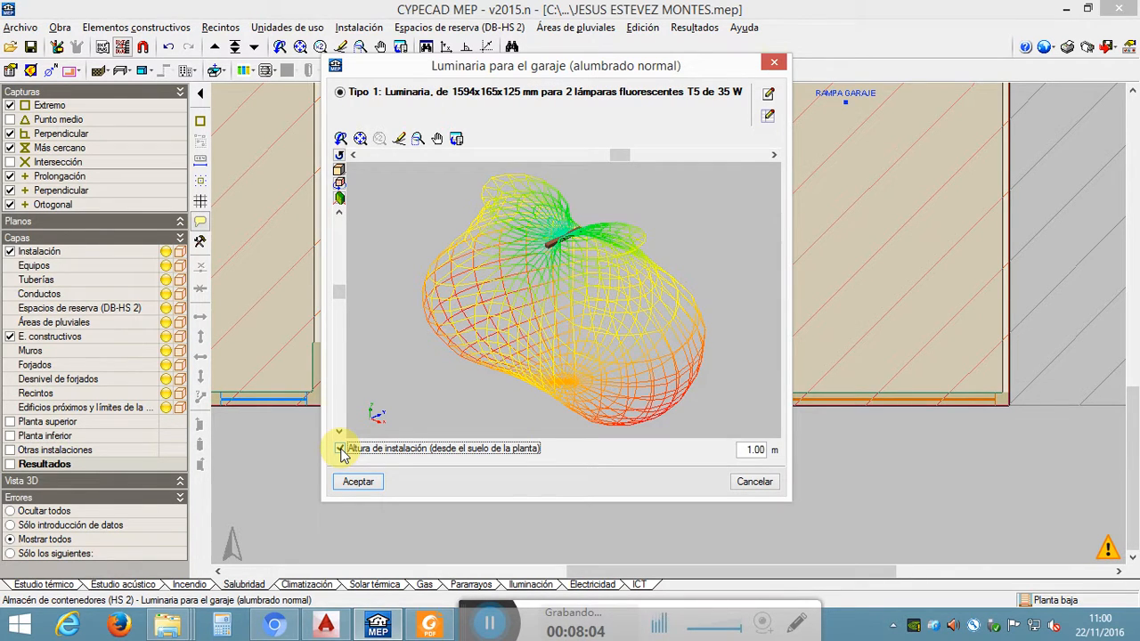
pyautogui.click(341, 450)
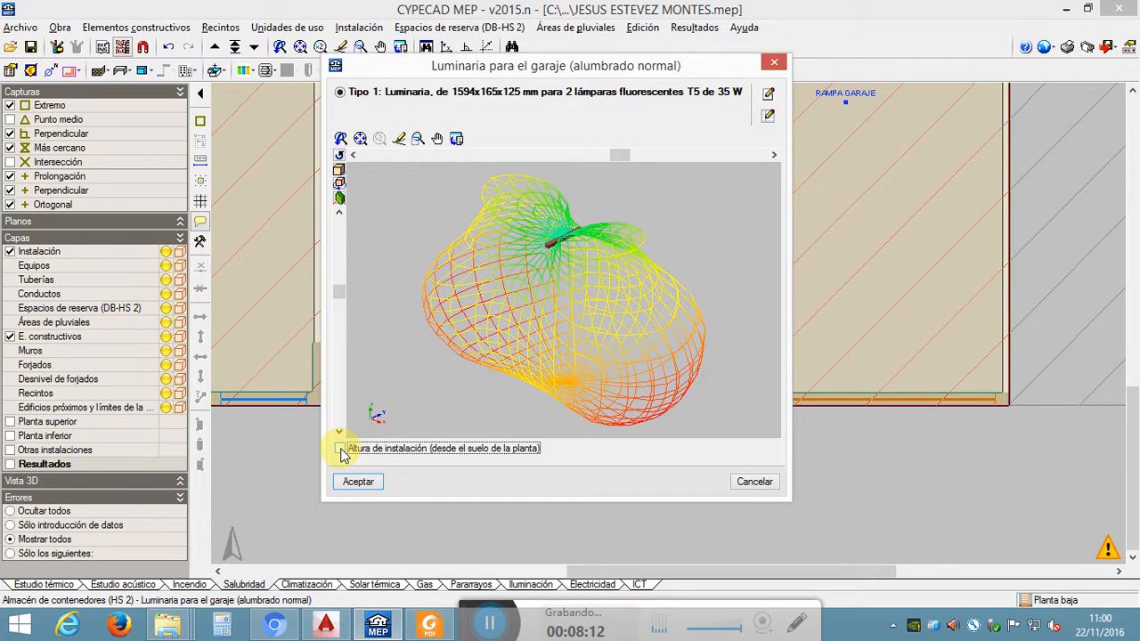
pyautogui.click(341, 449)
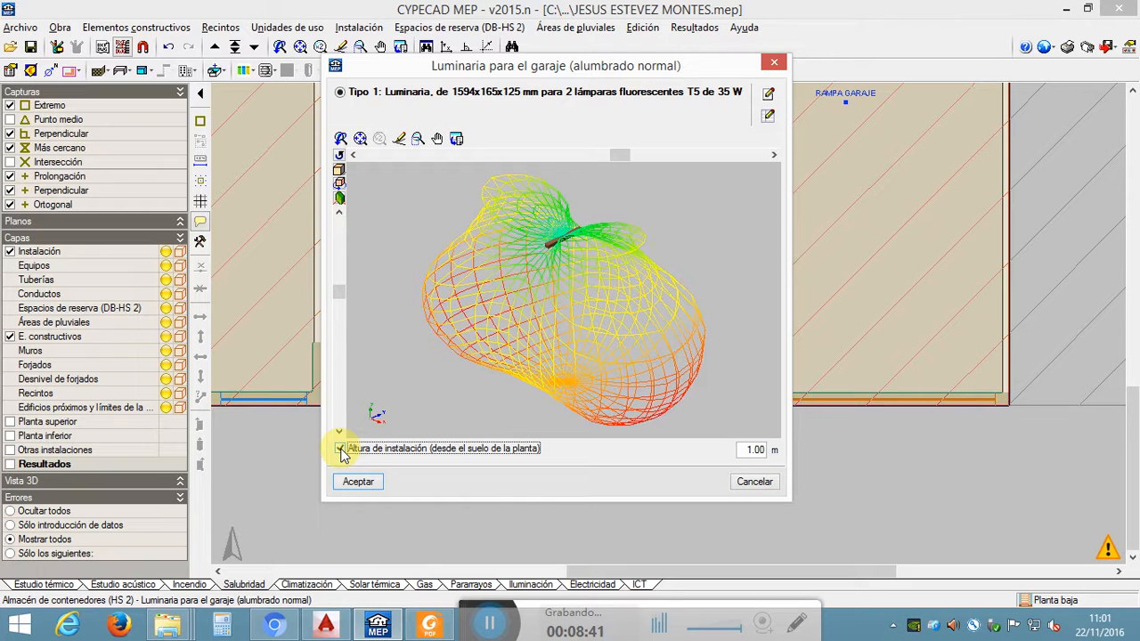
pyautogui.click(340, 449)
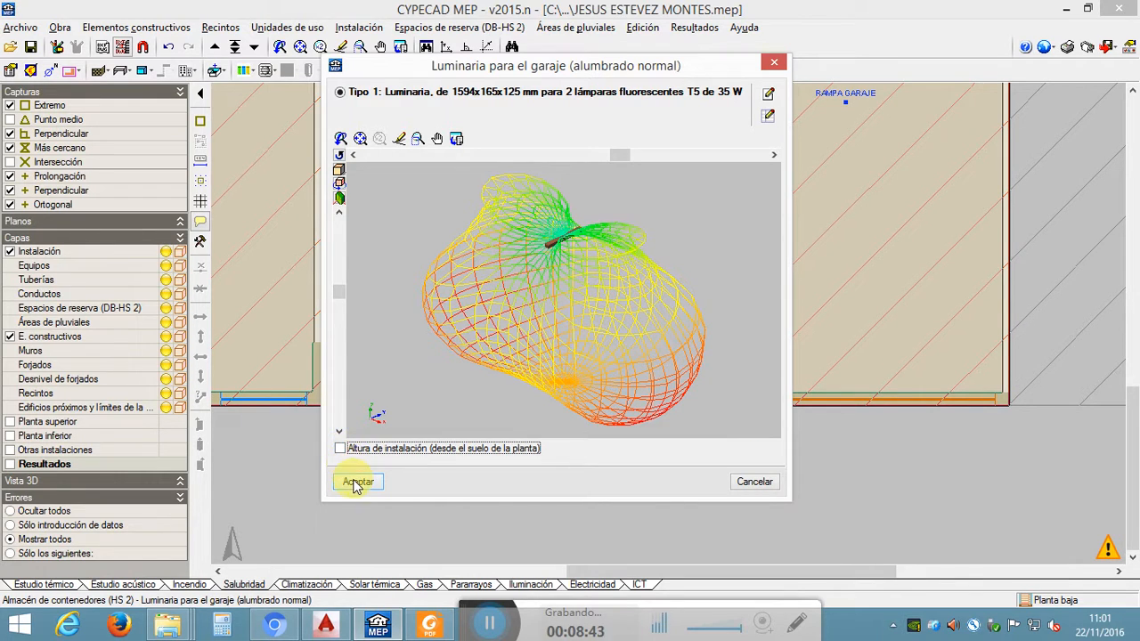
# Step: Place the Tipo 1 garage luminaire horizontally near the middle of the CUARTO BASURA room at the default level and finish placement
pyautogui.click(357, 482)
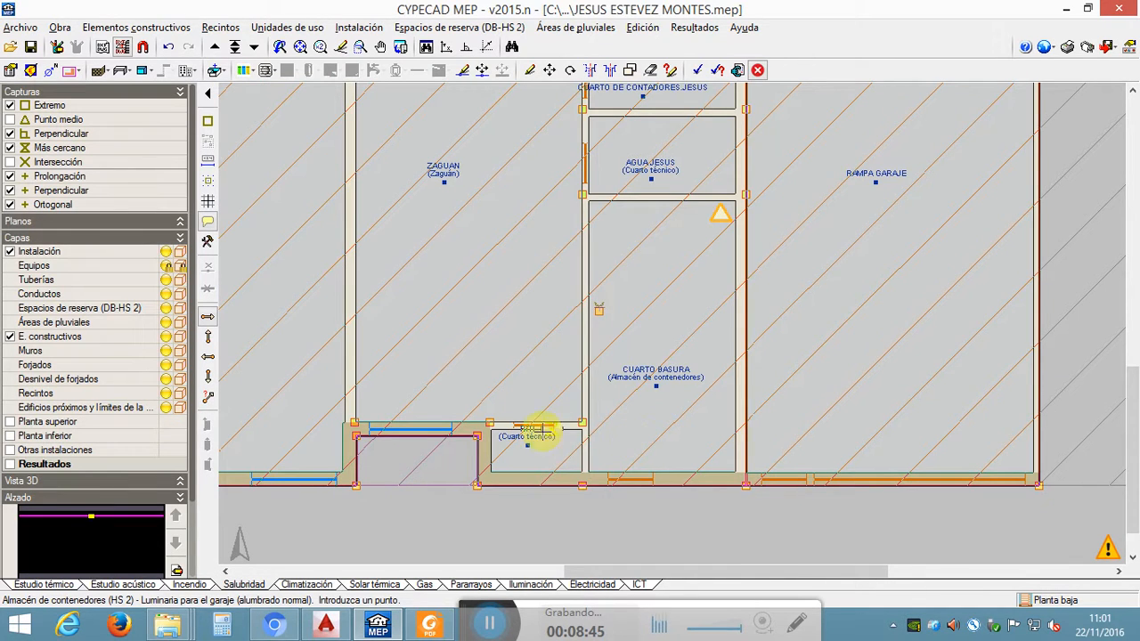
pyautogui.scroll(-1, 604, 375)
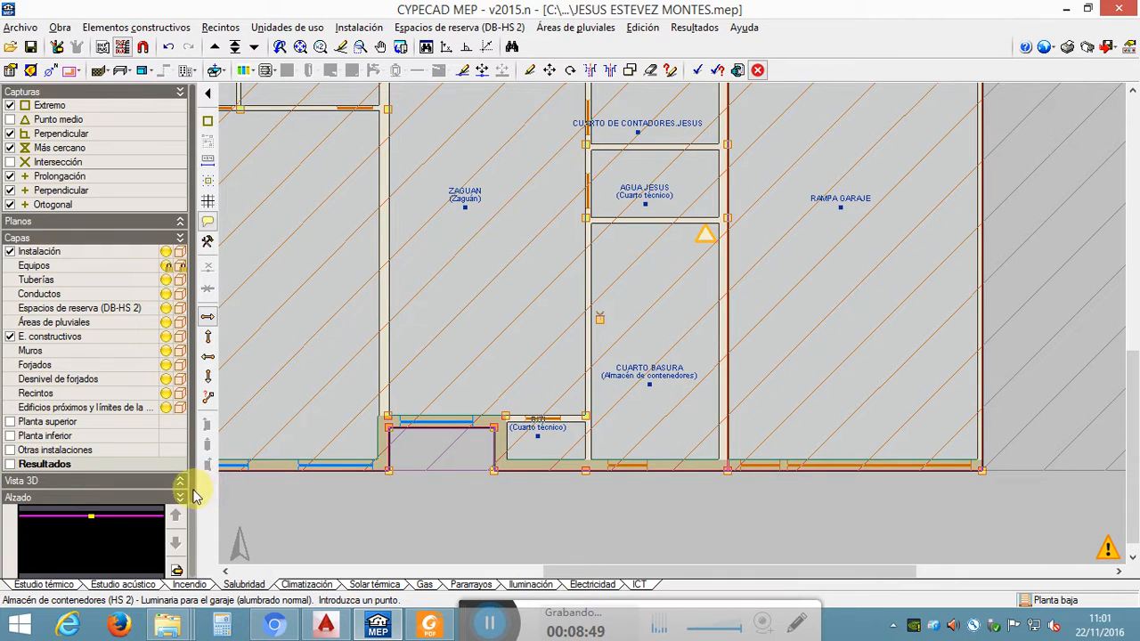
pyautogui.moveTo(192, 490); pyautogui.dragTo(190, 534)
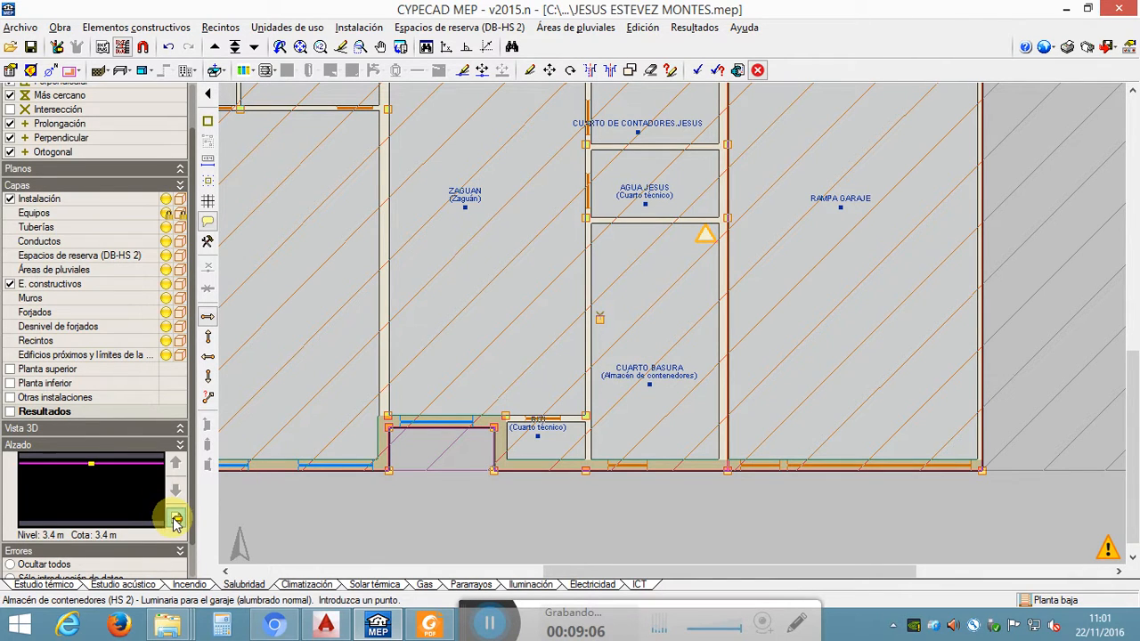
pyautogui.click(655, 325)
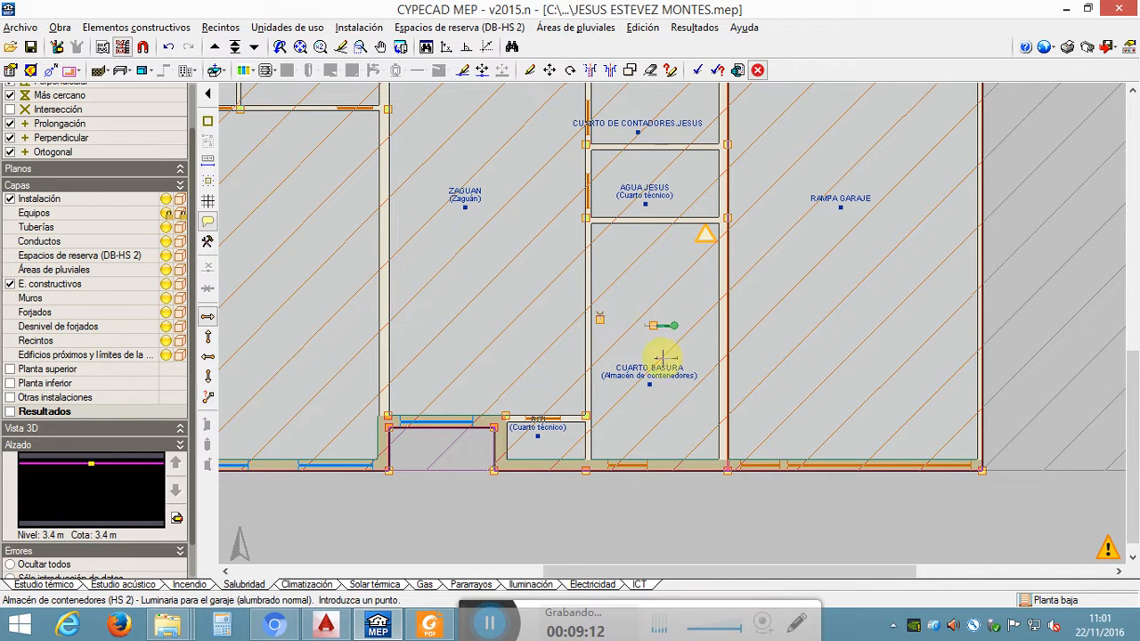
pyautogui.click(758, 493)
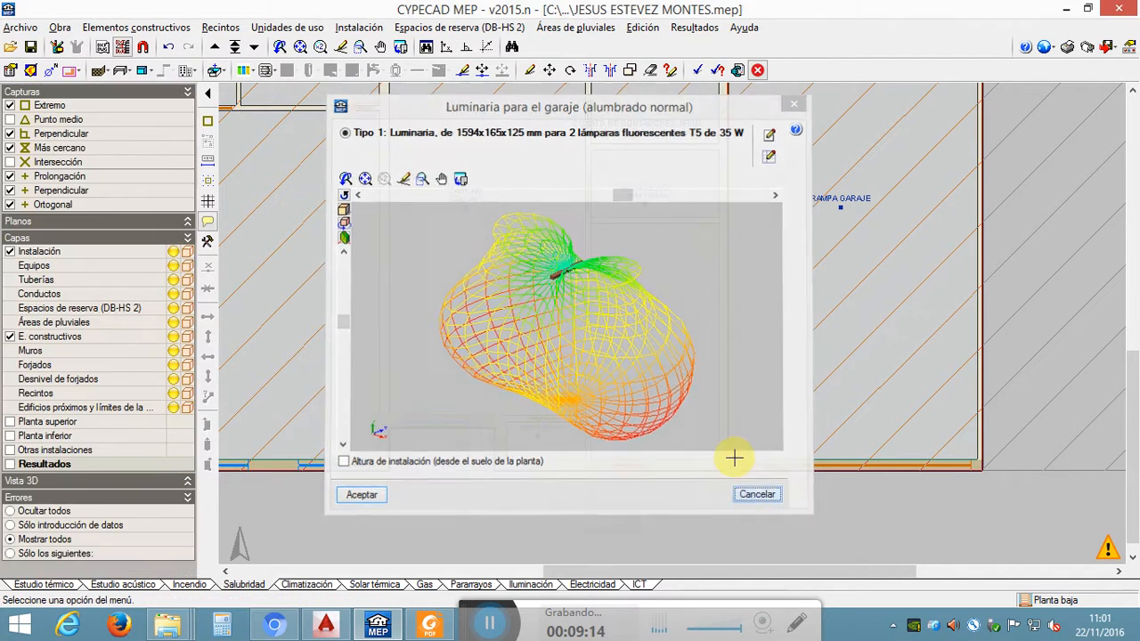
# Step: Check the ceiling finish assigned to the CUARTO BASURA room and its layers, leaving the assignment as it is
pyautogui.click(221, 28)
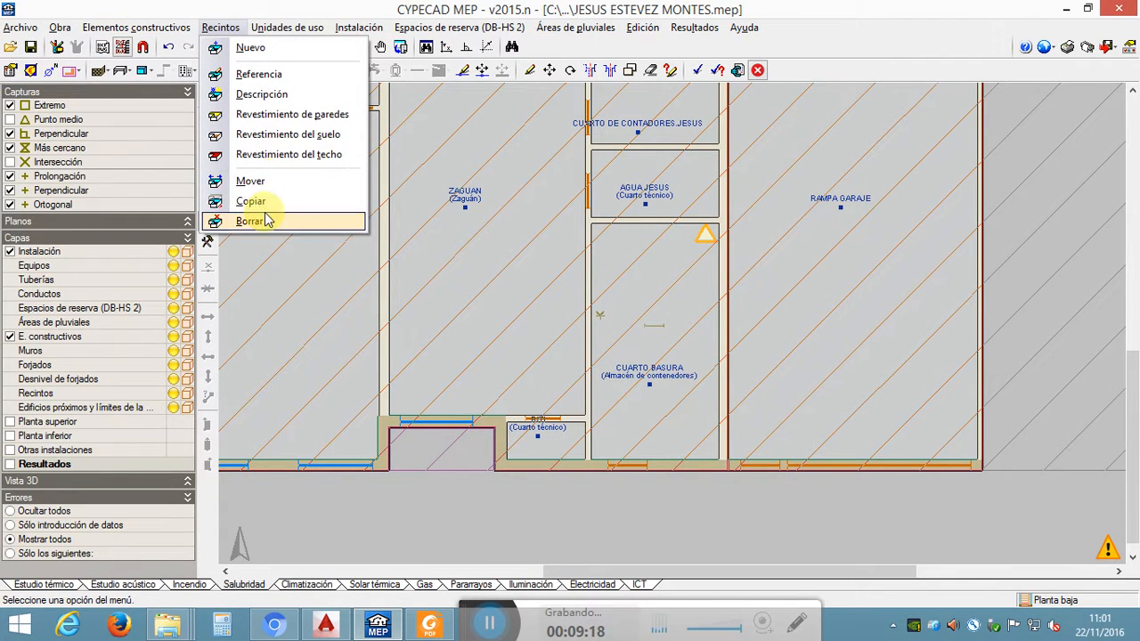
pyautogui.click(267, 154)
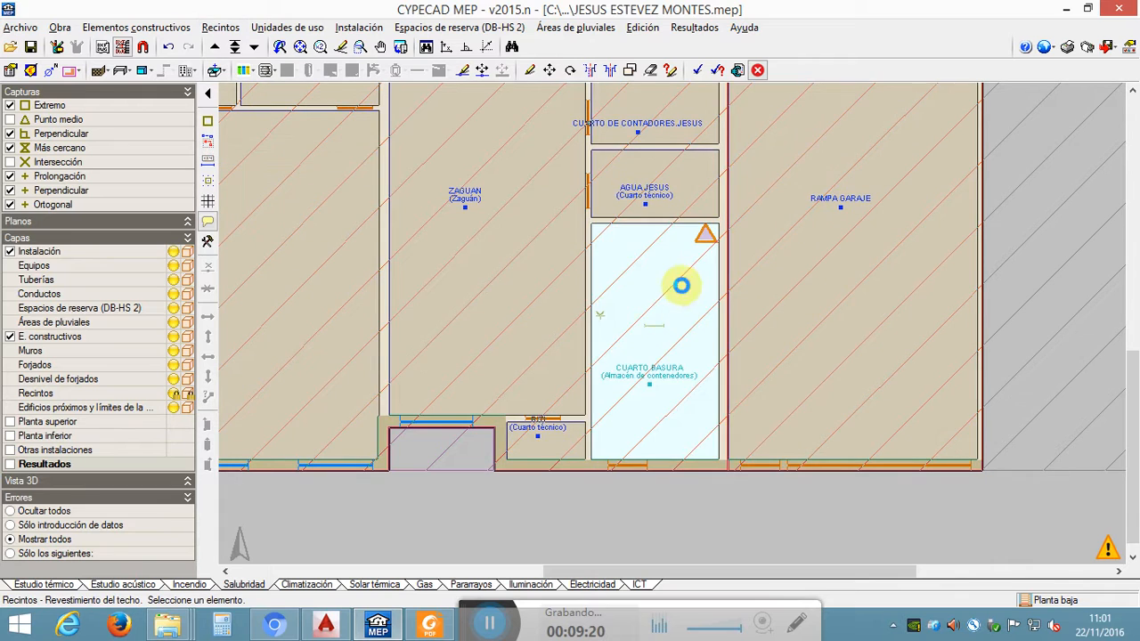
pyautogui.click(685, 301)
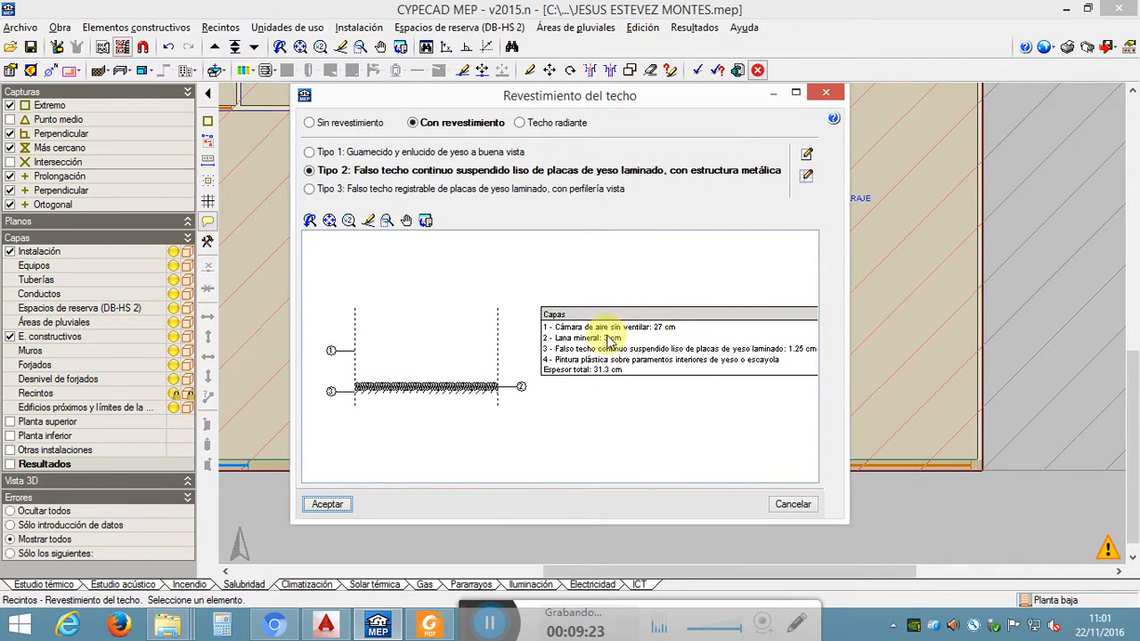
pyautogui.click(794, 505)
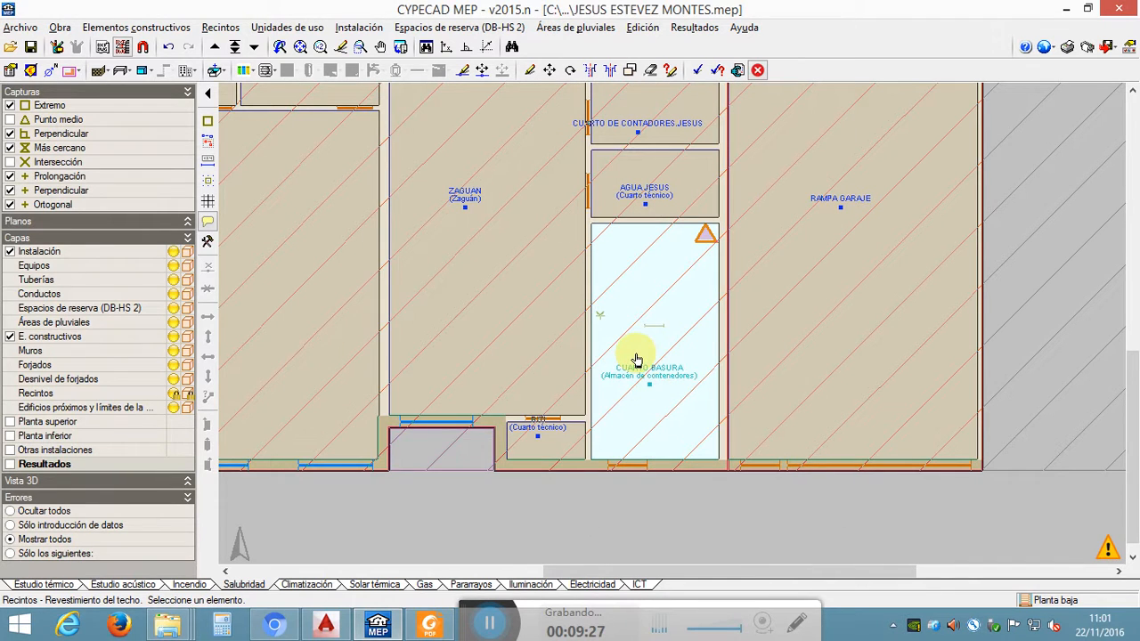
pyautogui.scroll(2, 641, 356)
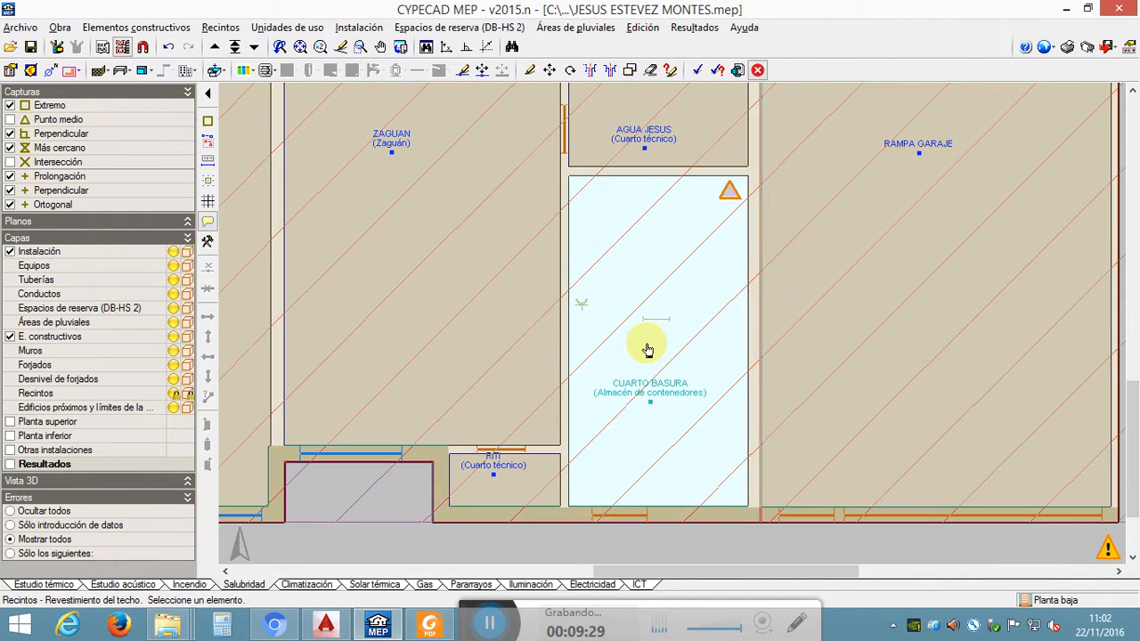
pyautogui.moveTo(649, 348); pyautogui.dragTo(664, 288, button='middle')
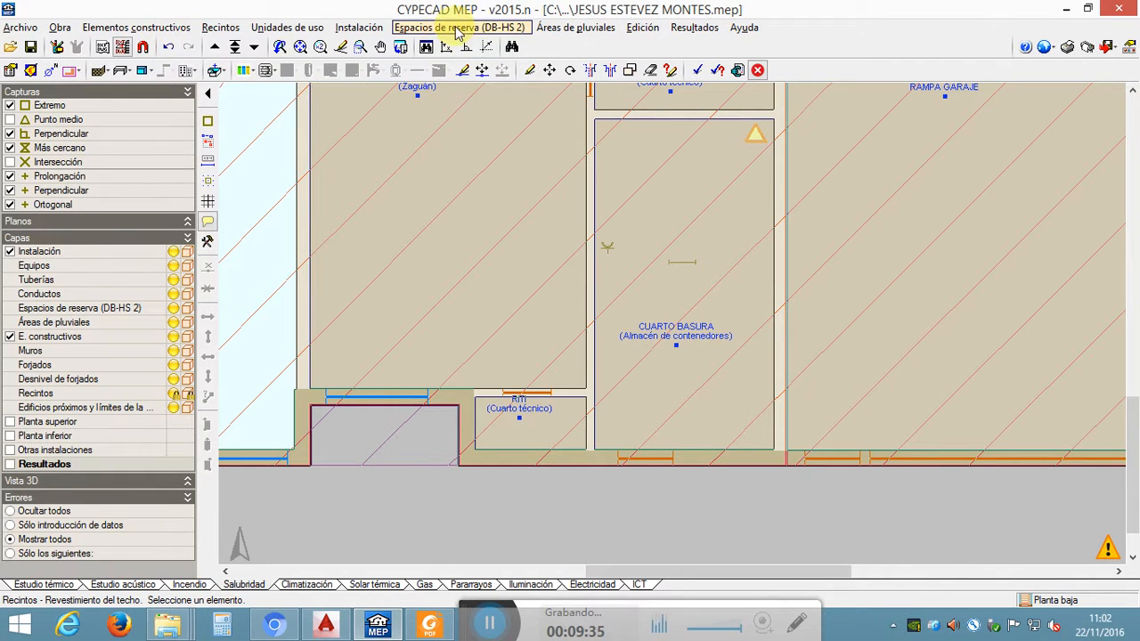
# Step: Start another Tipo 1 garage luminaire for normal lighting in the container store and open its placement level settings
pyautogui.click(368, 30)
pyautogui.moveTo(562, 46)
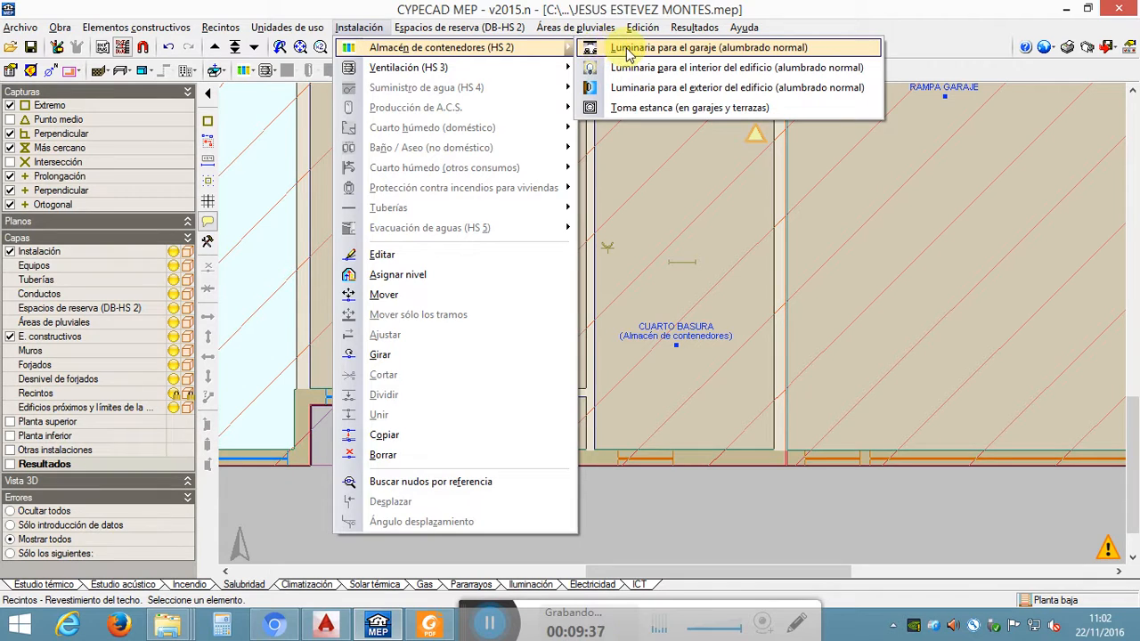
pyautogui.click(624, 46)
pyautogui.click(361, 495)
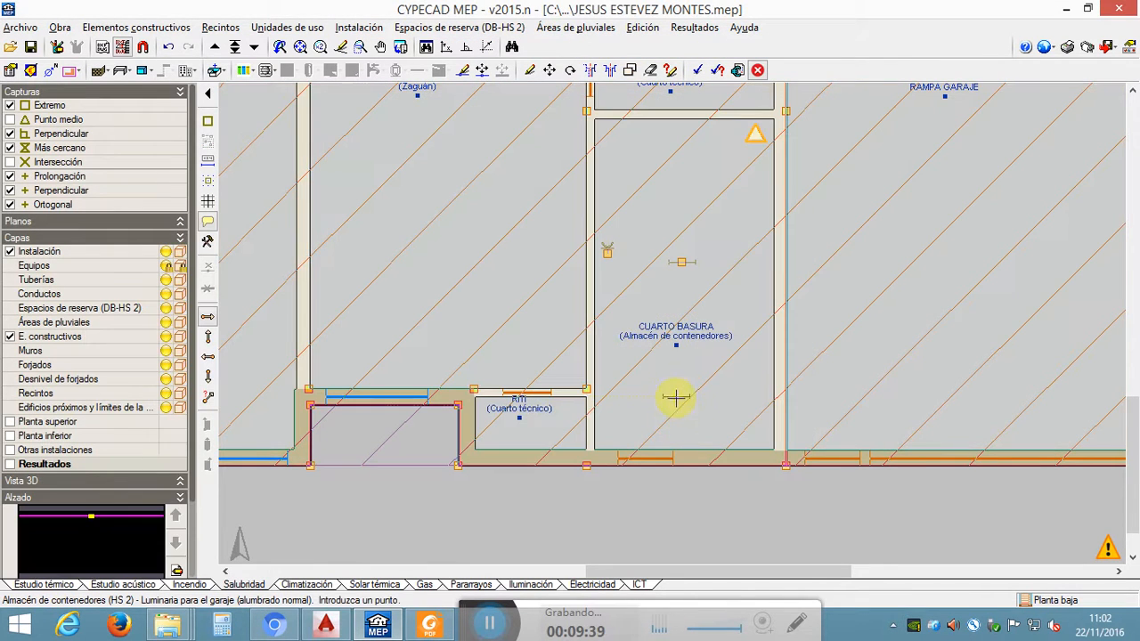
pyautogui.scroll(-5, 185, 499)
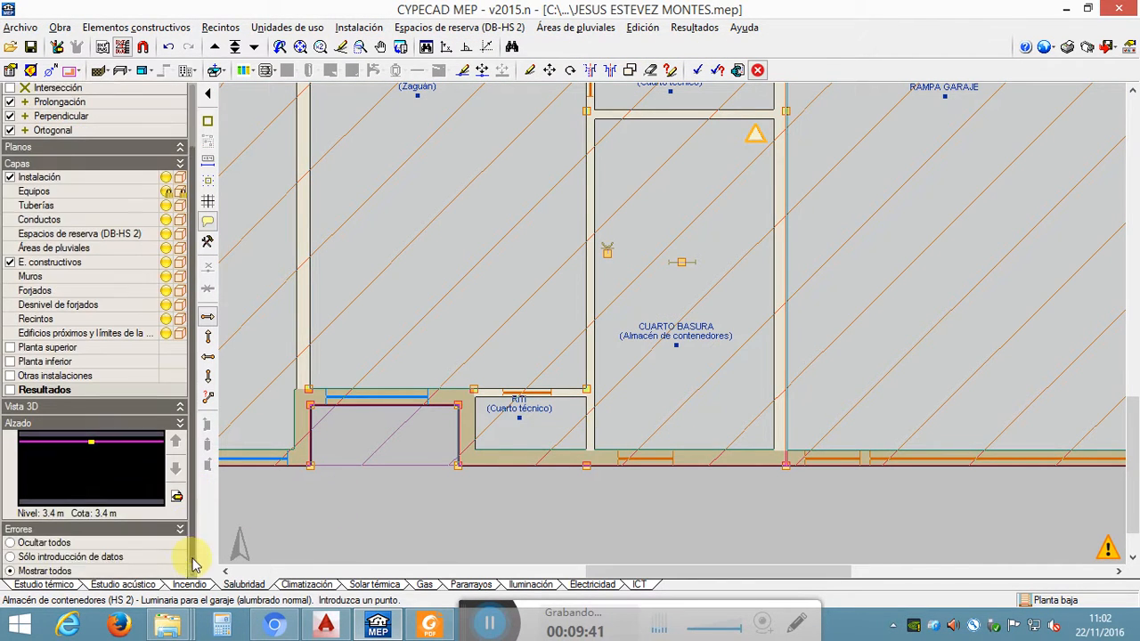
pyautogui.click(177, 482)
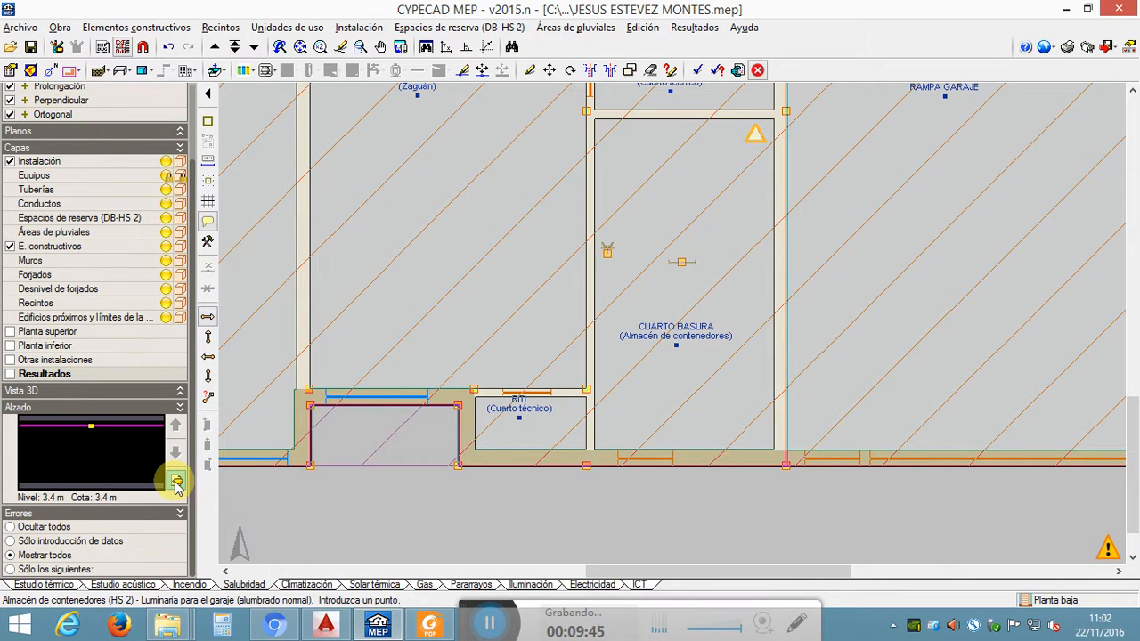
# Step: Try a custom level with the Techo and Altura de la planta reference planes, discard it, and leave luminaire placement
pyautogui.click(363, 250)
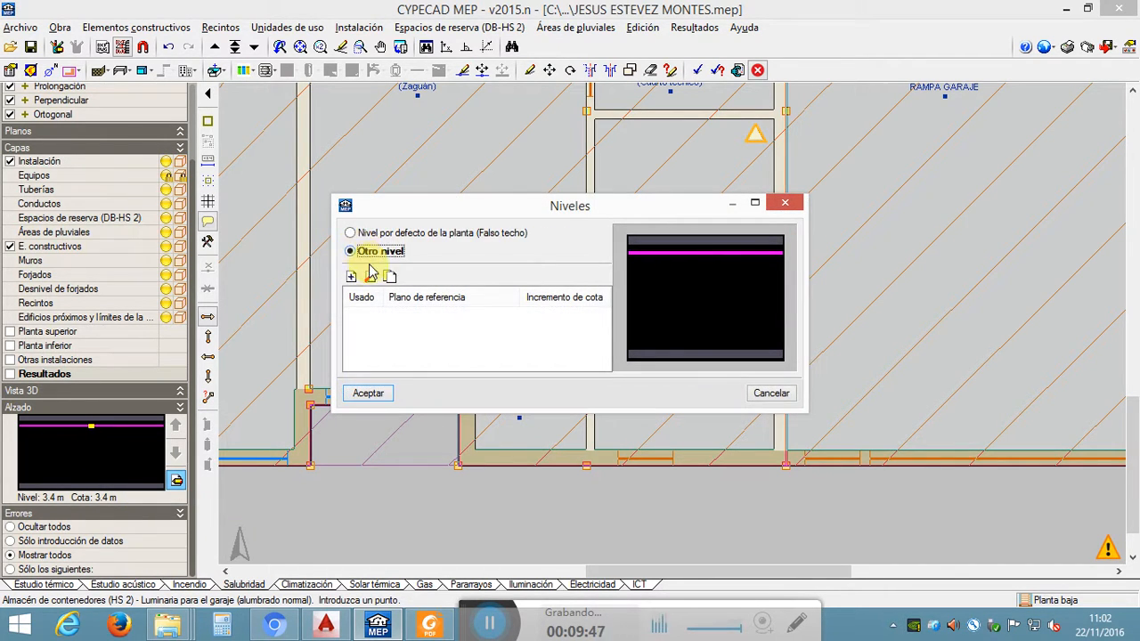
pyautogui.click(352, 277)
pyautogui.click(512, 318)
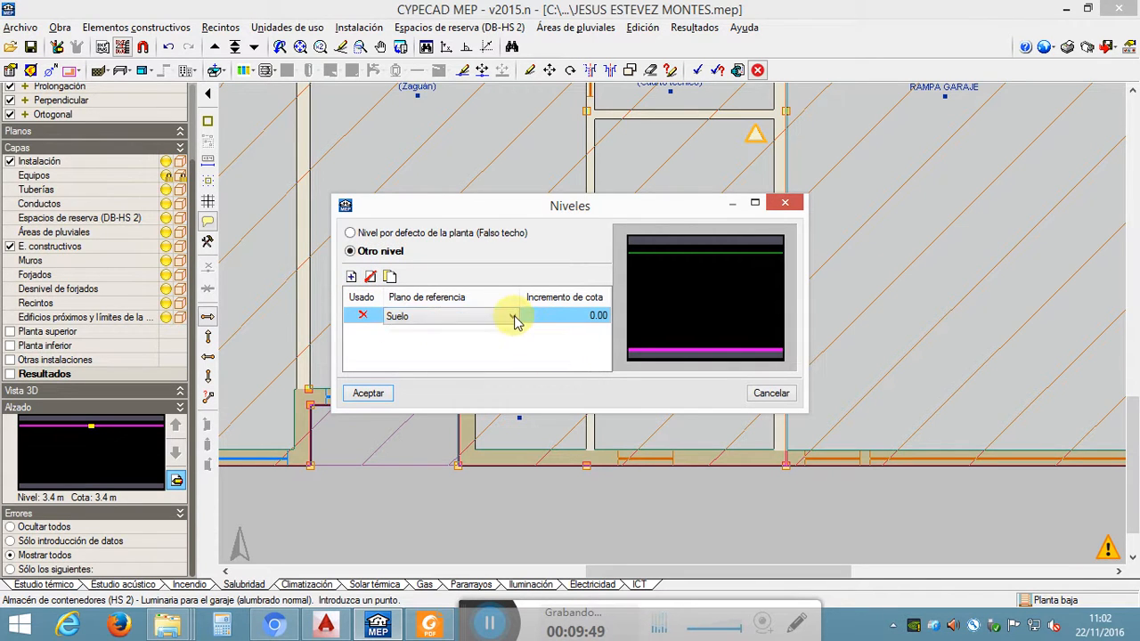
pyautogui.click(512, 318)
pyautogui.click(499, 343)
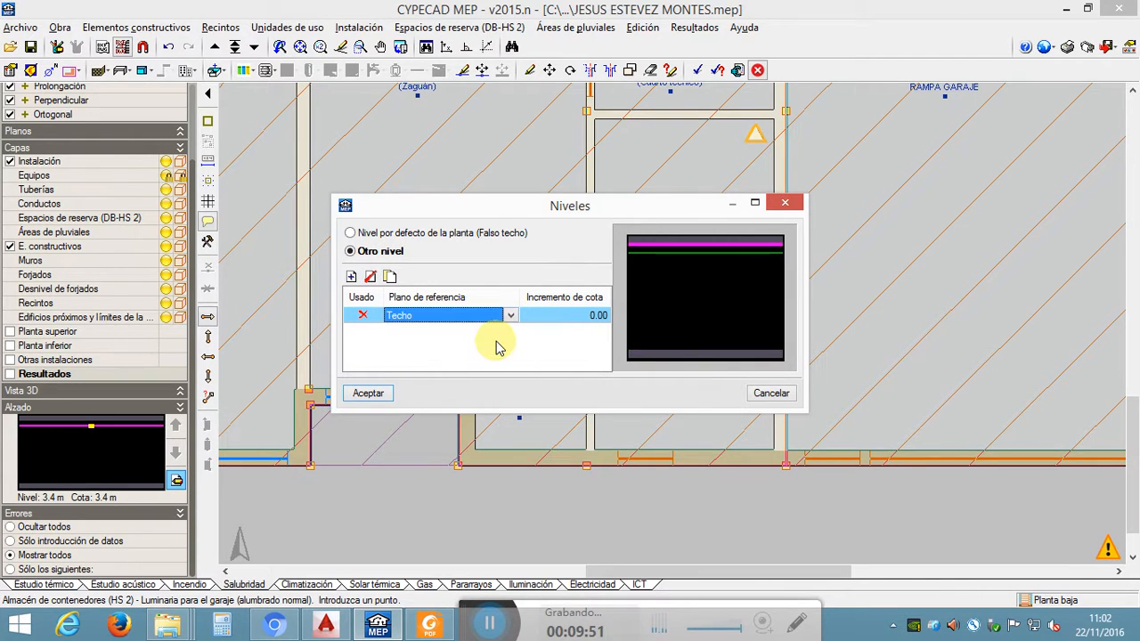
pyautogui.click(511, 316)
pyautogui.click(484, 354)
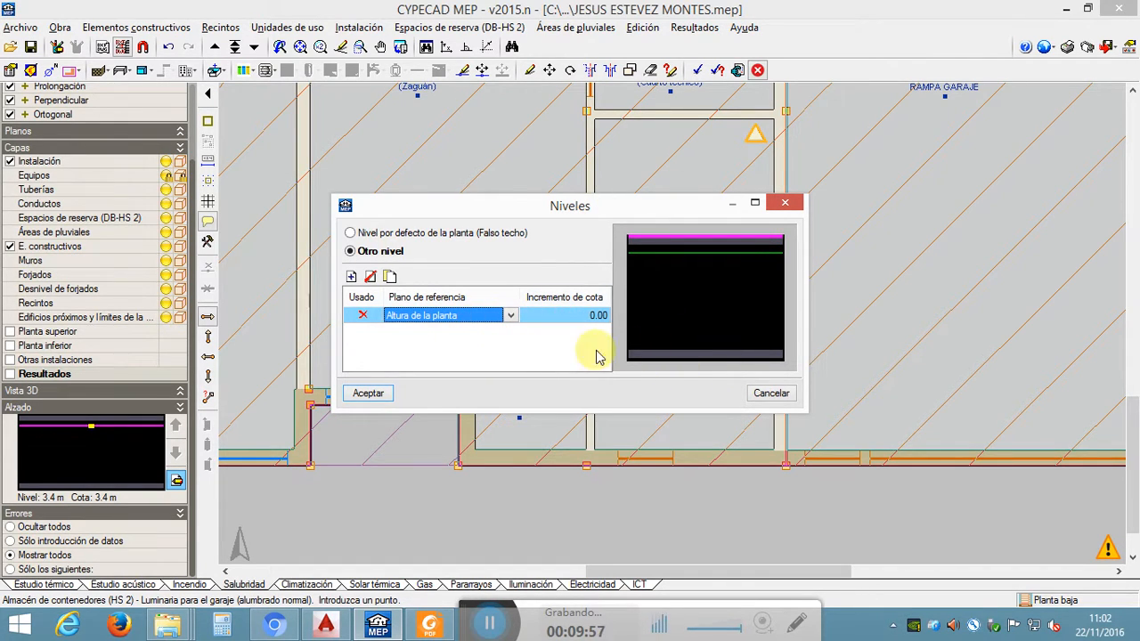
pyautogui.click(763, 393)
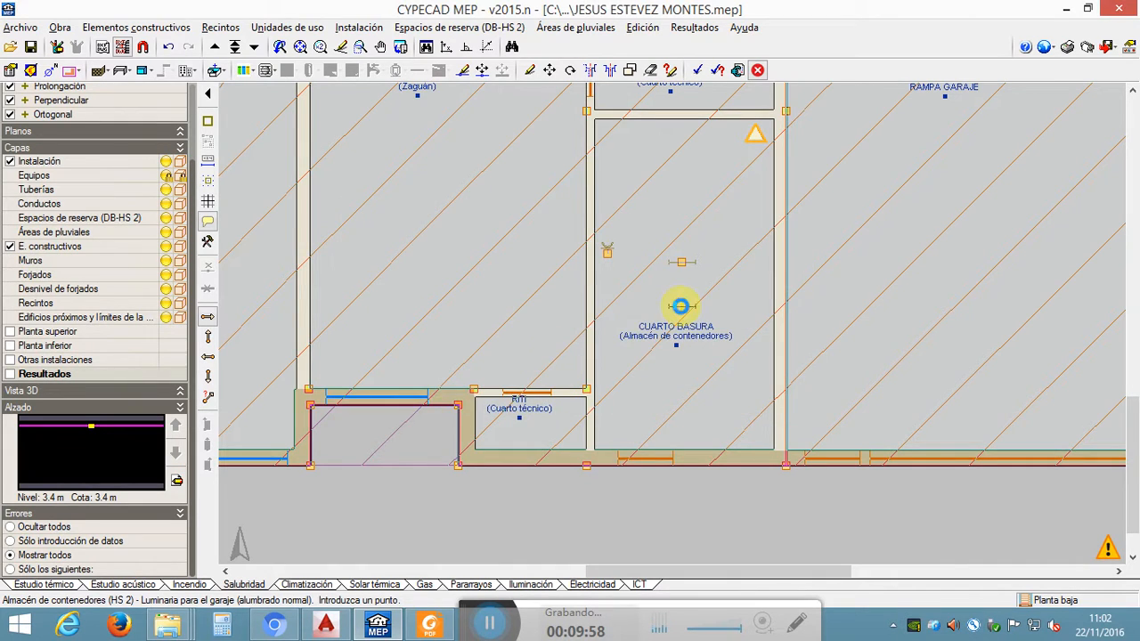
pyautogui.click(677, 307)
pyautogui.click(757, 494)
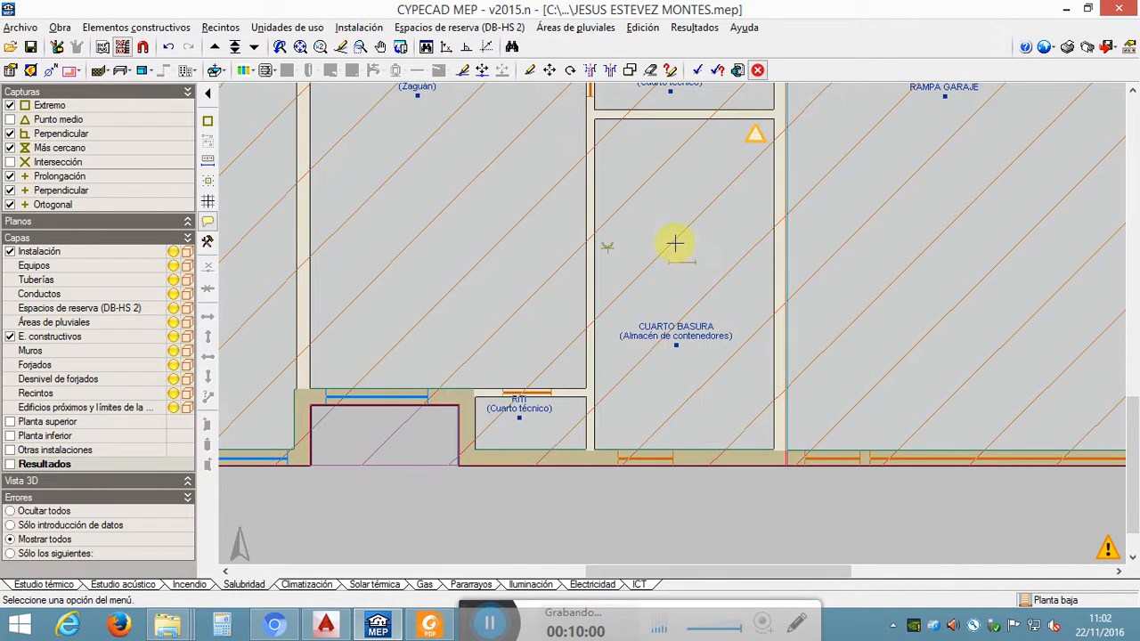
pyautogui.moveTo(656, 265); pyautogui.dragTo(629, 315, button='middle')
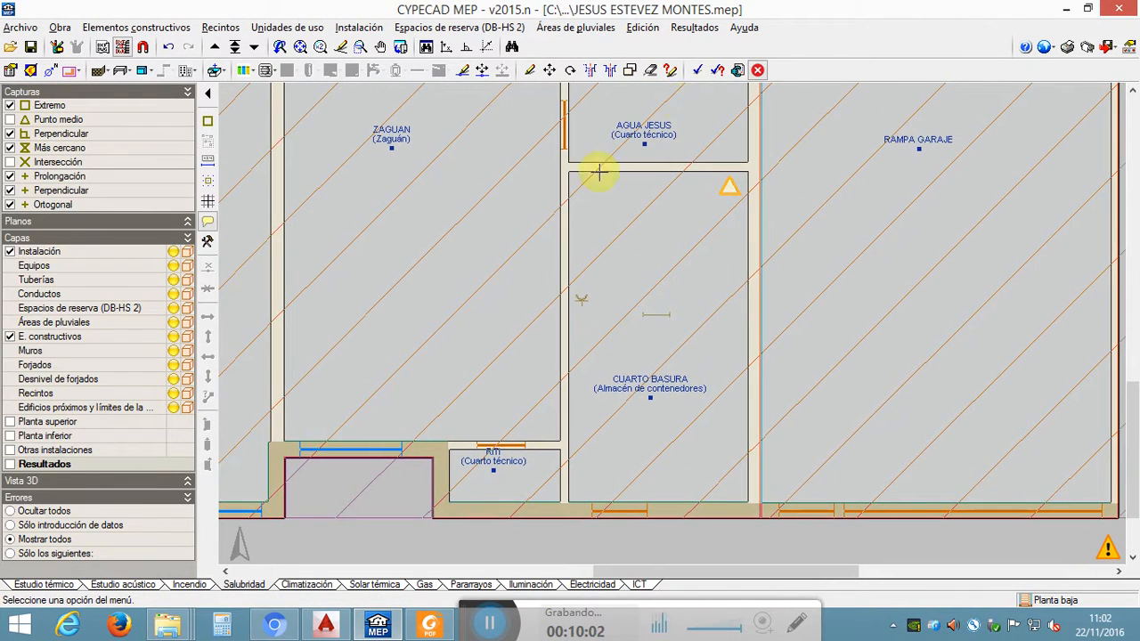
# Step: Calculate the Salubridad installation and check the remaining warnings, including the one in the CUARTO BASURA room
pyautogui.click(695, 70)
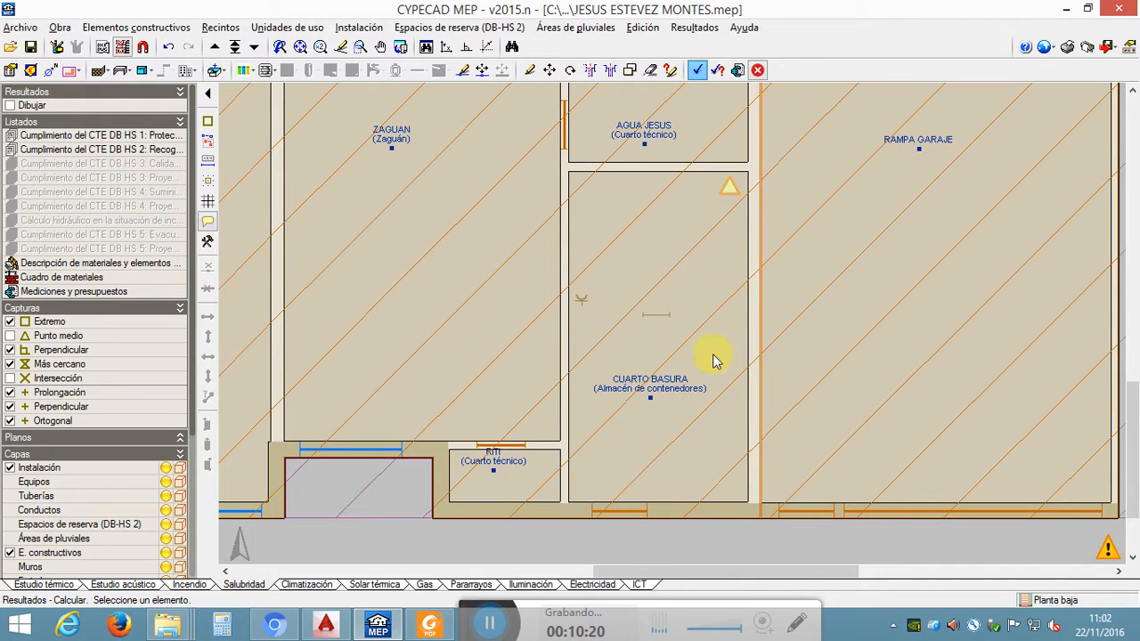
pyautogui.moveTo(1111, 558)
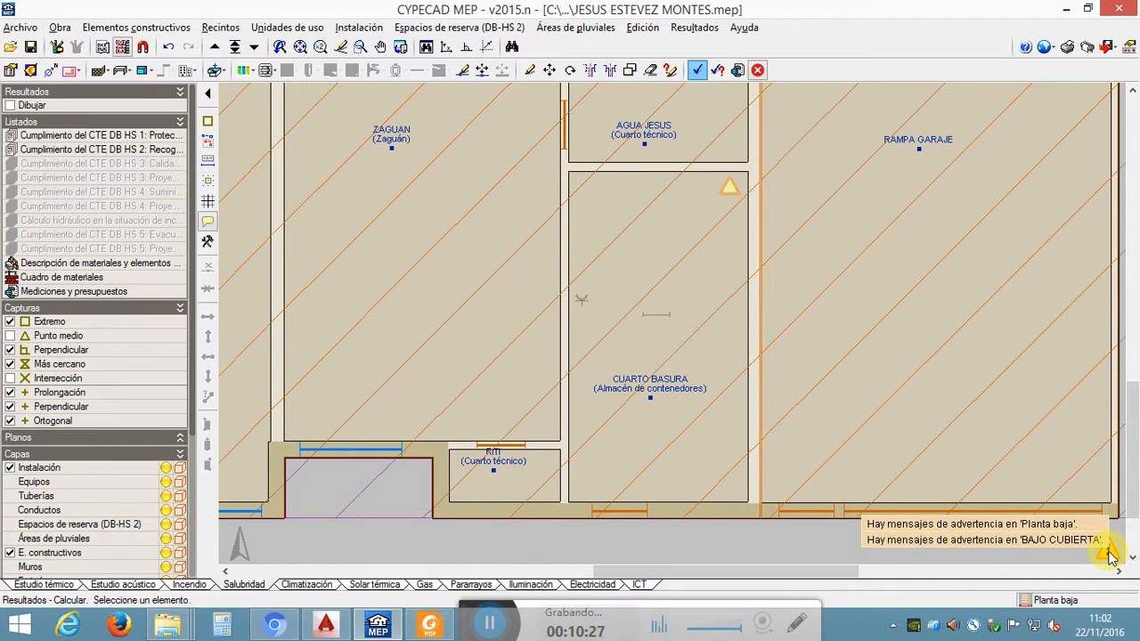
pyautogui.moveTo(731, 191)
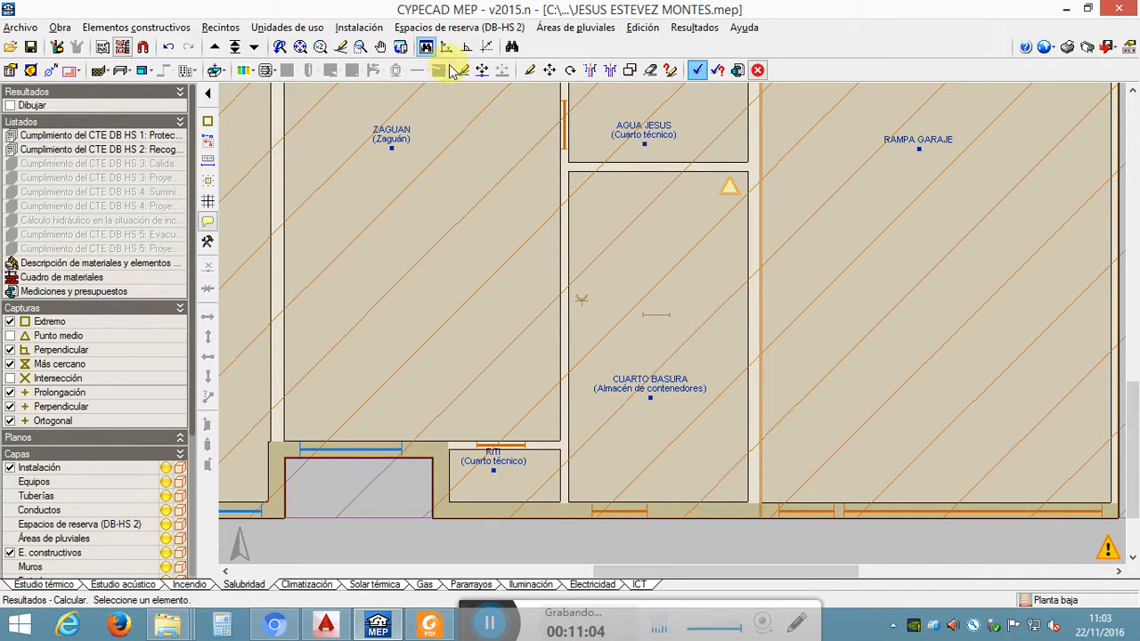
# Step: Start a normal-lighting garage luminaire for the container store and set Tipo 1 to 2 lámparas fluorescentes T5 de 49 W
pyautogui.click(358, 27)
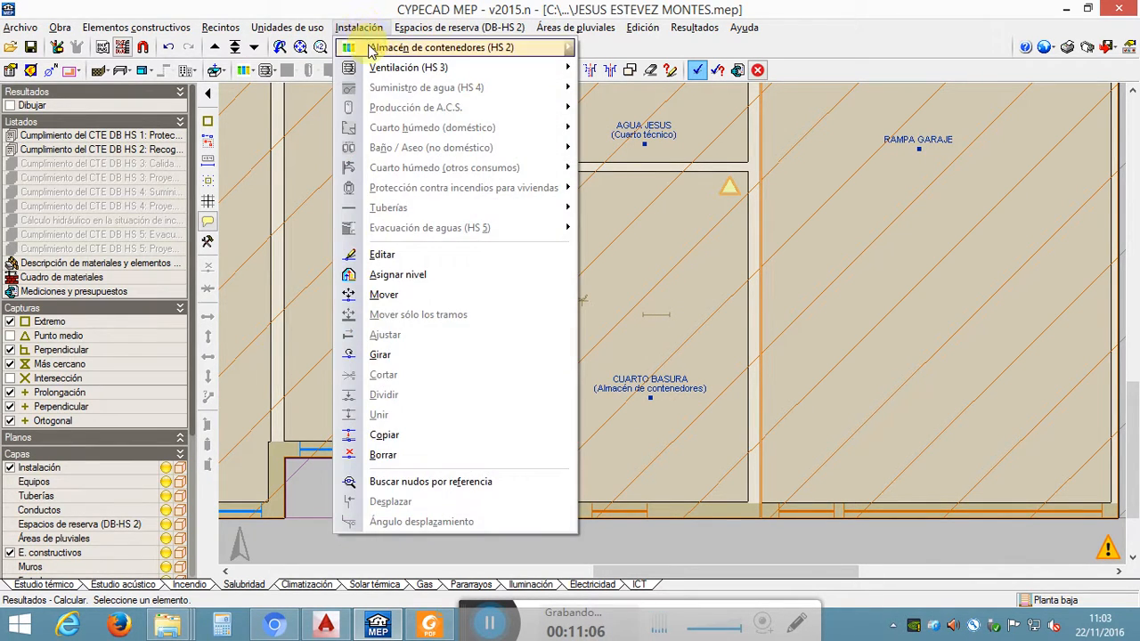
pyautogui.moveTo(372, 48)
pyautogui.click(629, 46)
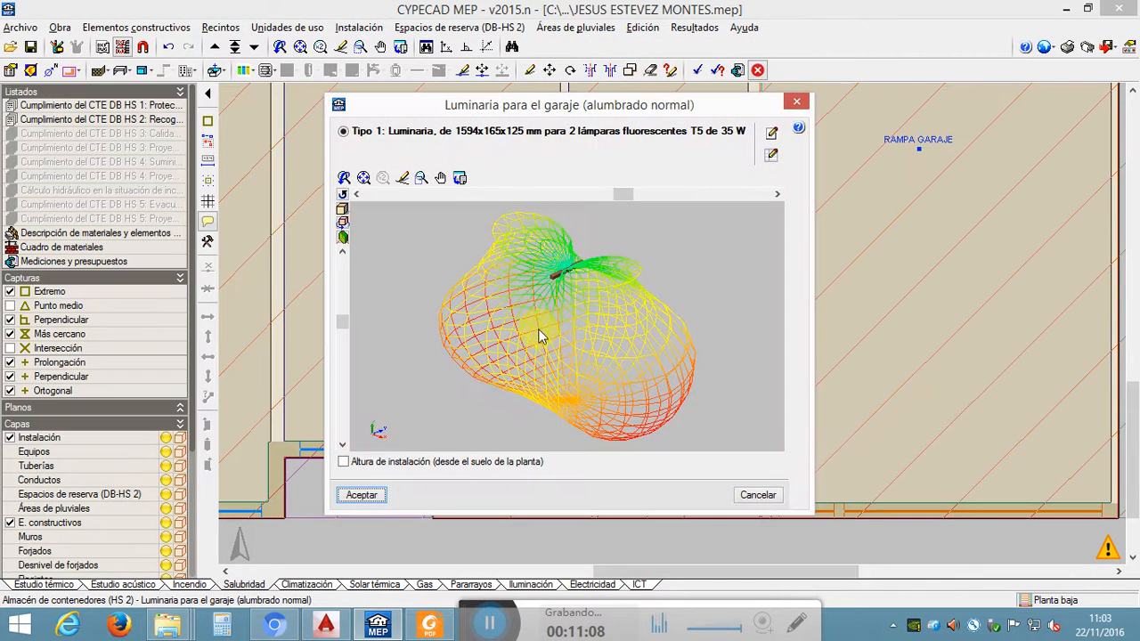
pyautogui.click(772, 135)
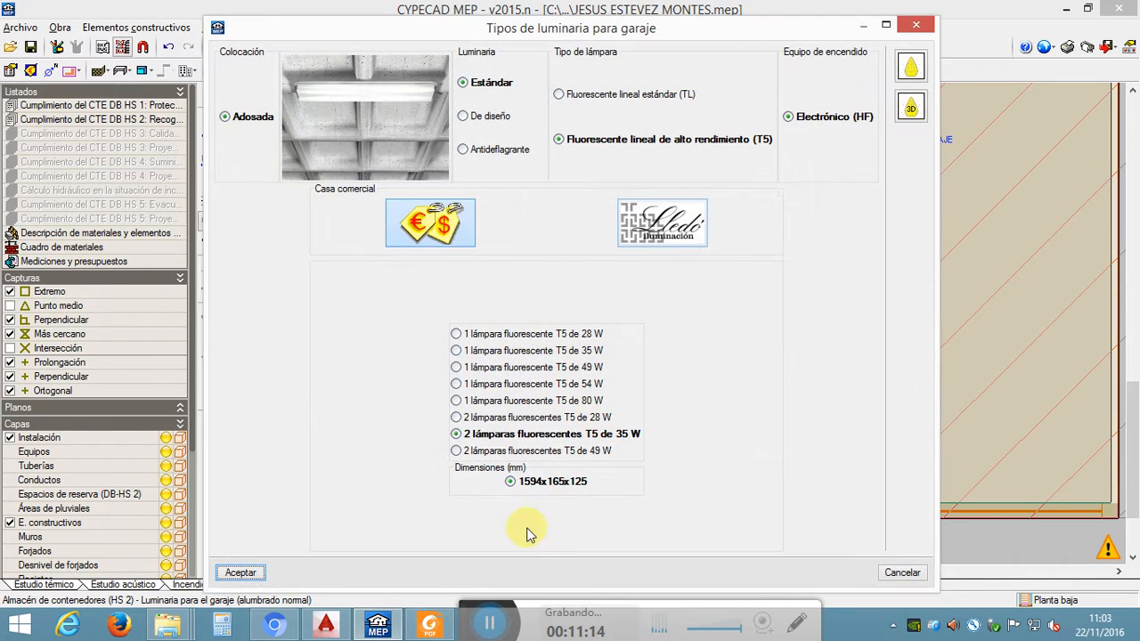
pyautogui.click(598, 453)
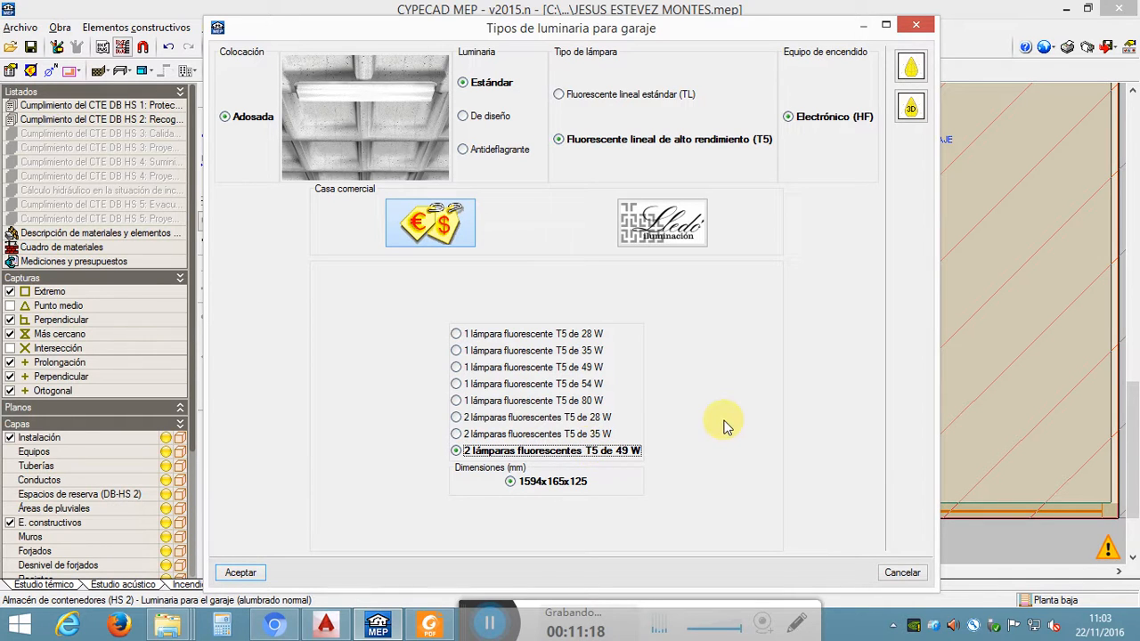
pyautogui.click(239, 573)
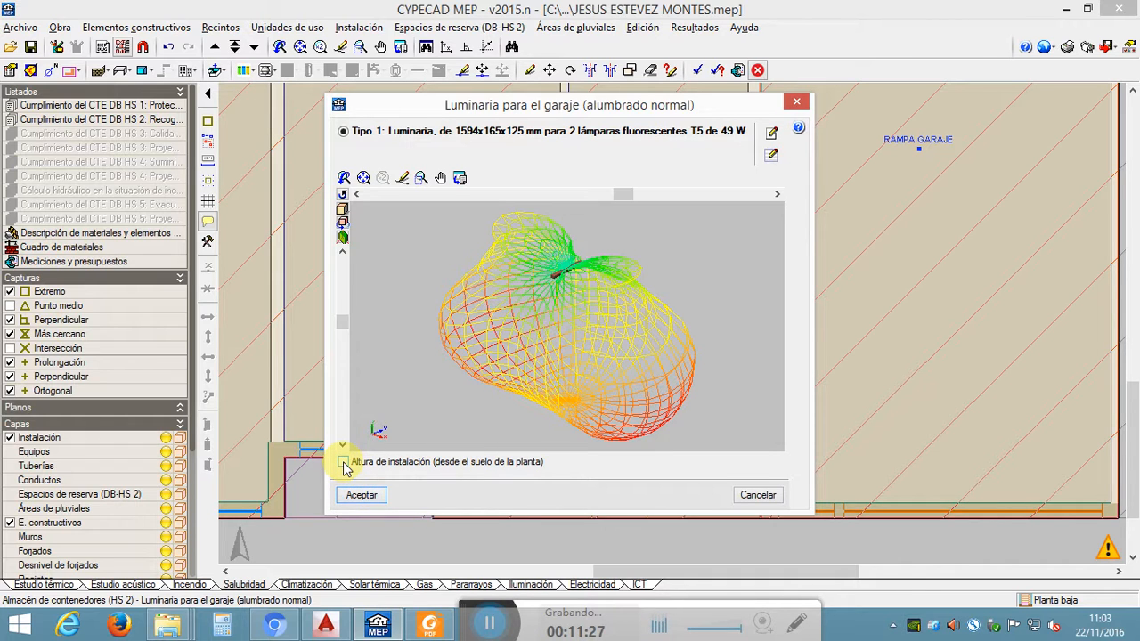
# Step: Enable the luminaire's installation height from the storey floor, set it to 2.5 m and accept the definition
pyautogui.click(346, 464)
pyautogui.click(751, 462)
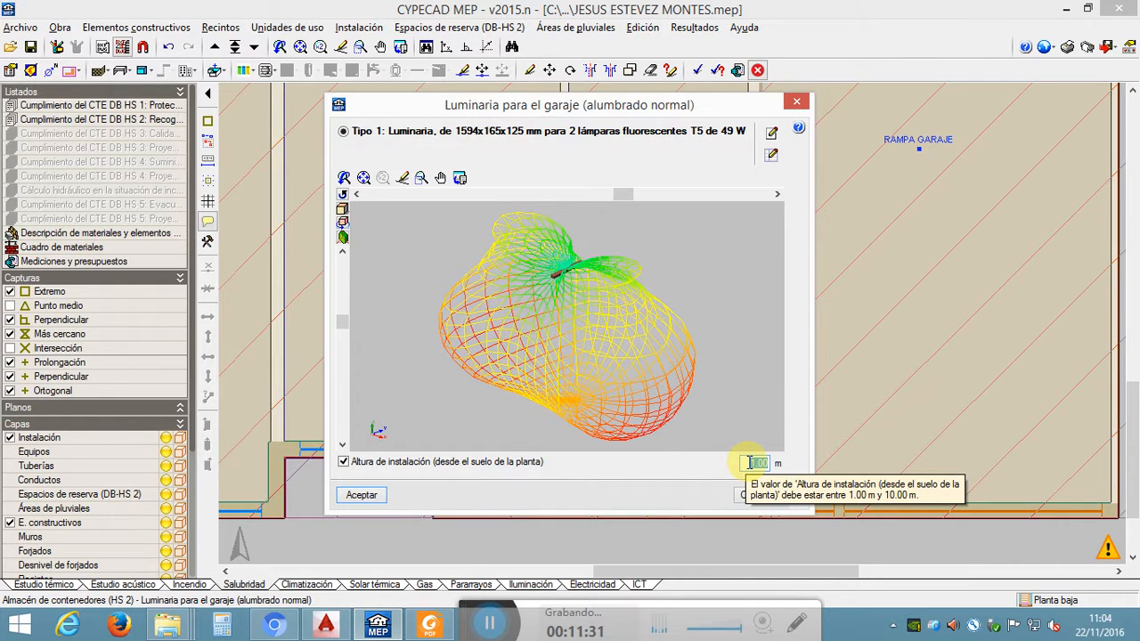
pyautogui.write('2')
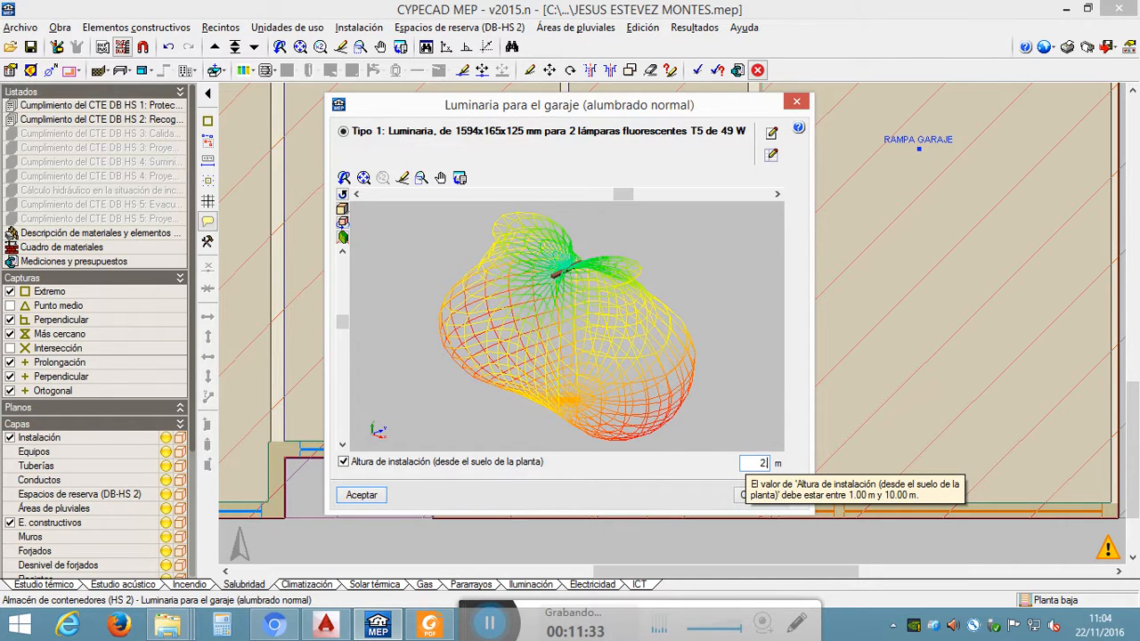
pyautogui.write('.2')
pyautogui.press('BackSpace')
pyautogui.click(750, 463)
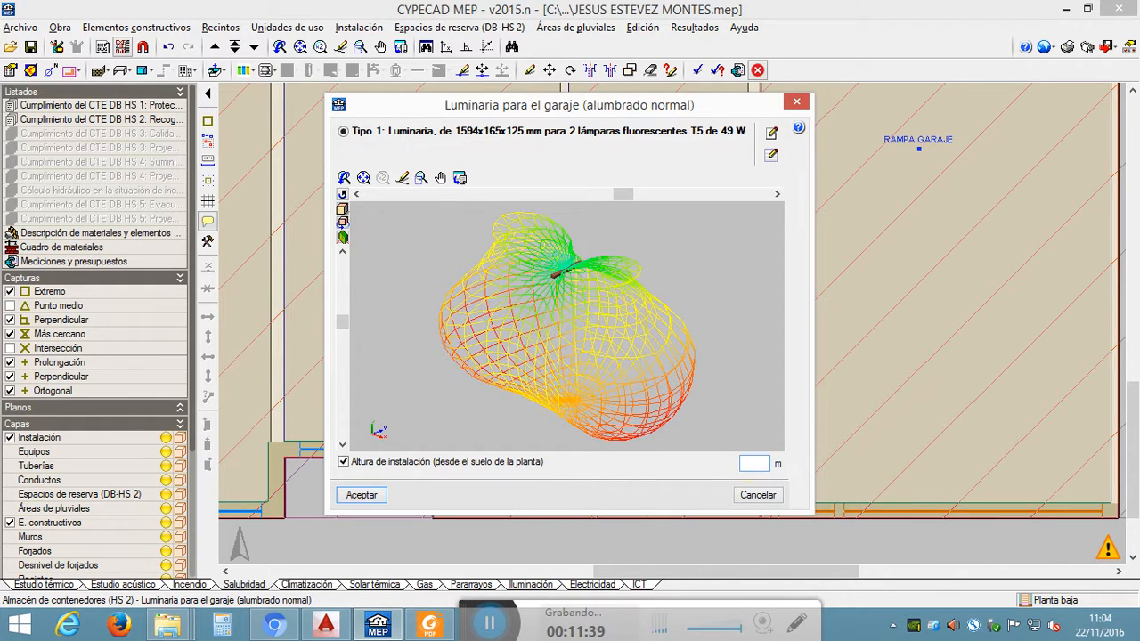
pyautogui.write('5')
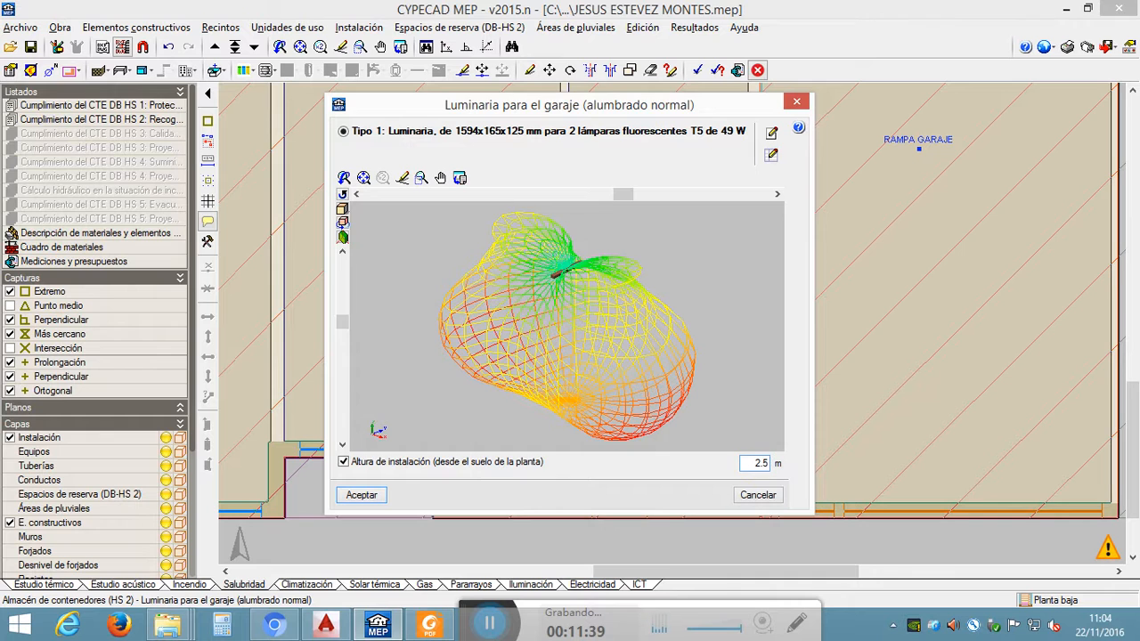
pyautogui.click(352, 497)
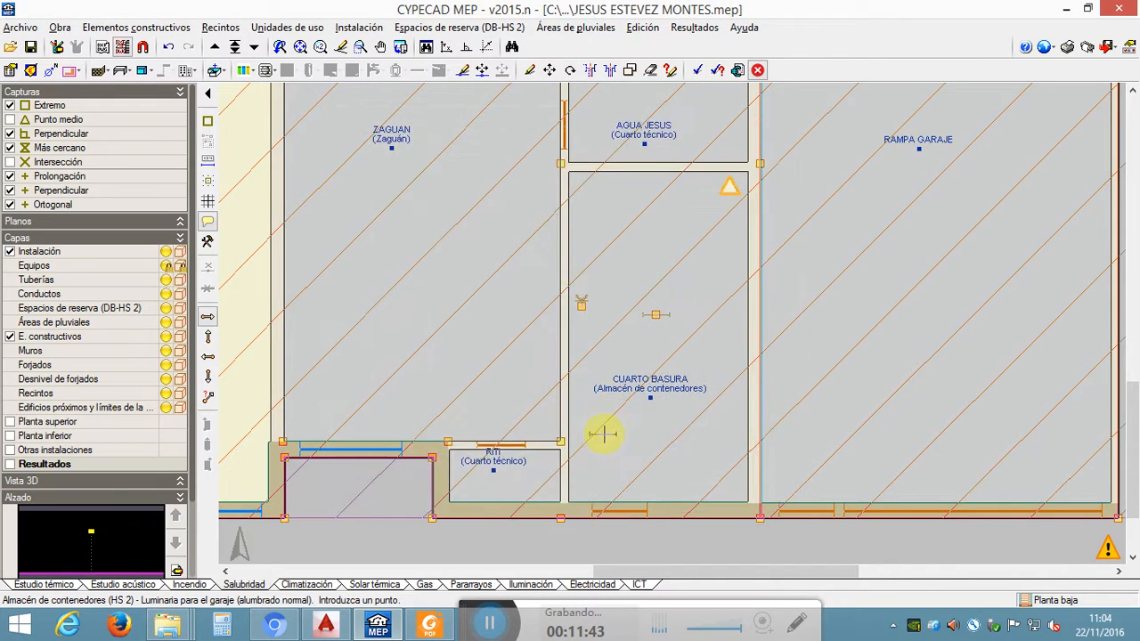
# Step: Place two horizontal luminaires in CUARTO BASURA, one below and one above the existing middle luminaire, and finish placement
pyautogui.scroll(2, 650, 399)
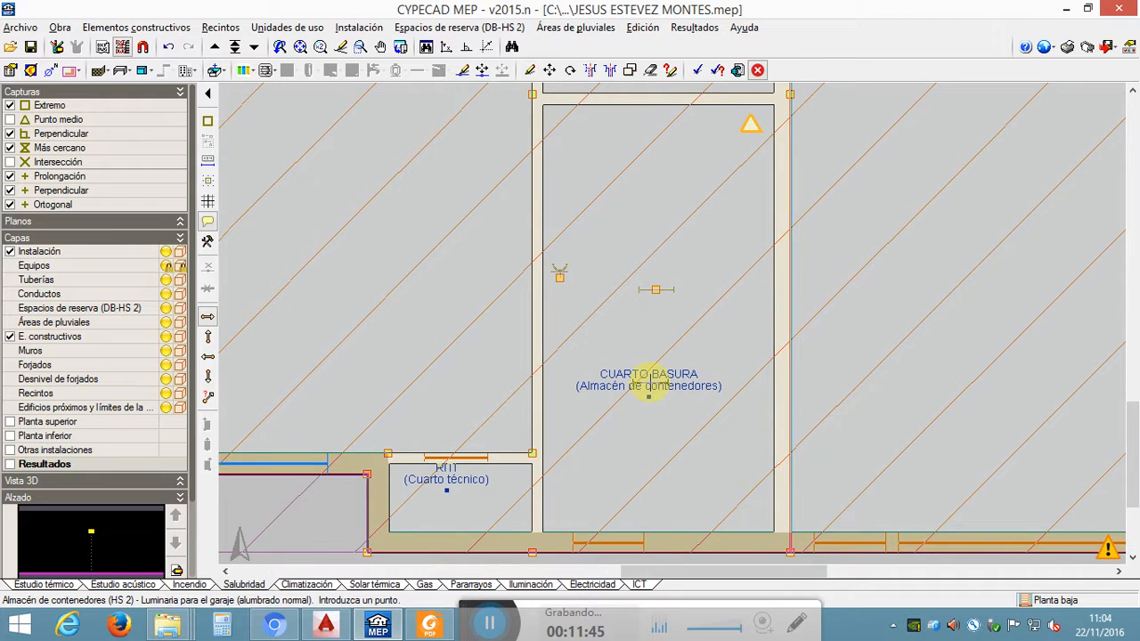
pyautogui.click(650, 382)
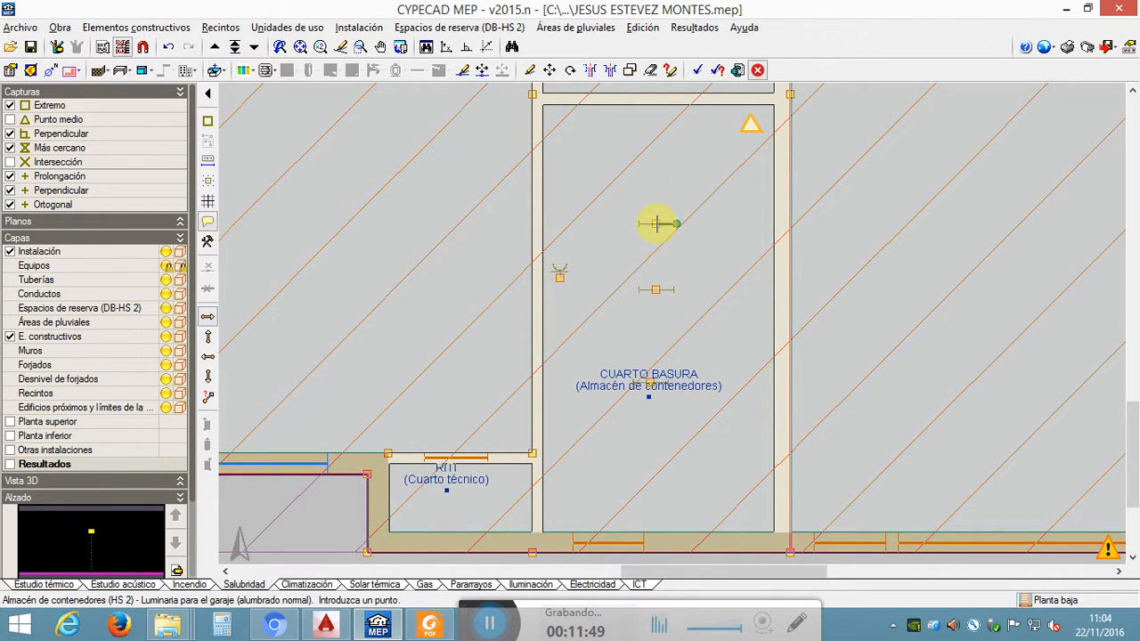
pyautogui.click(660, 224)
pyautogui.click(758, 495)
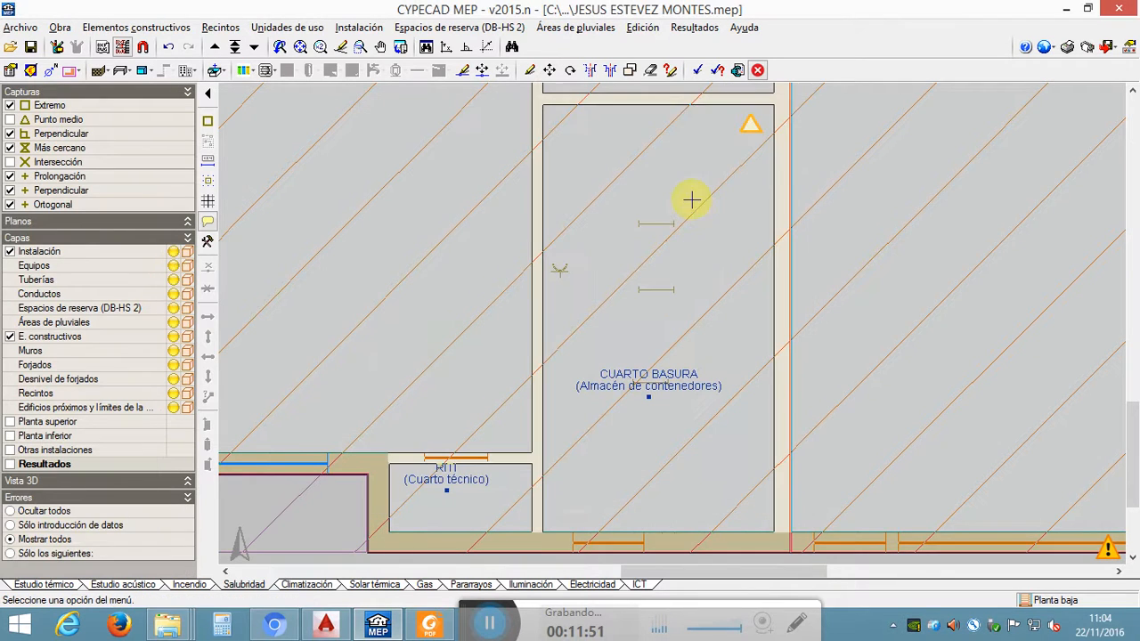
# Step: Delete the old middle luminaire in CUARTO BASURA, excluding all construction elements from the deletion selection
pyautogui.click(649, 71)
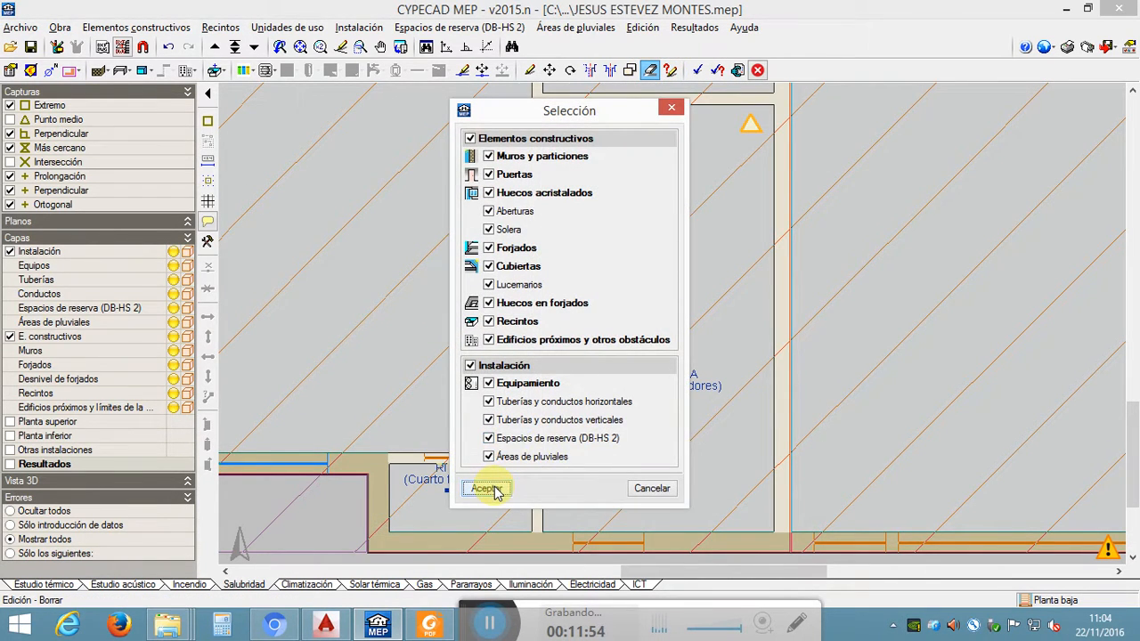
pyautogui.click(471, 139)
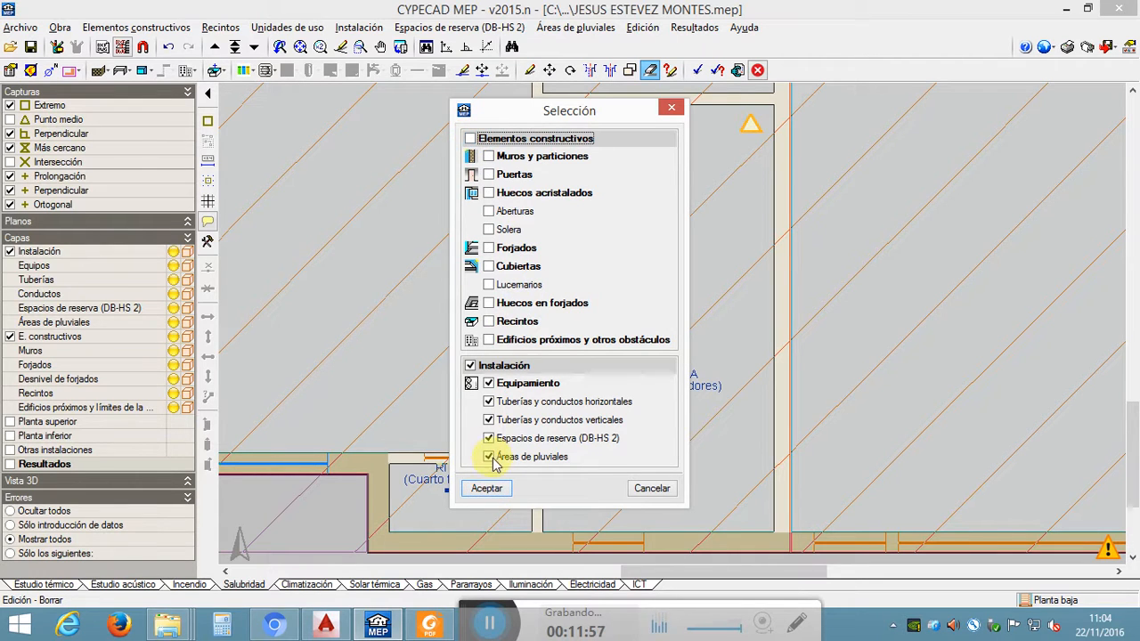
pyautogui.click(487, 488)
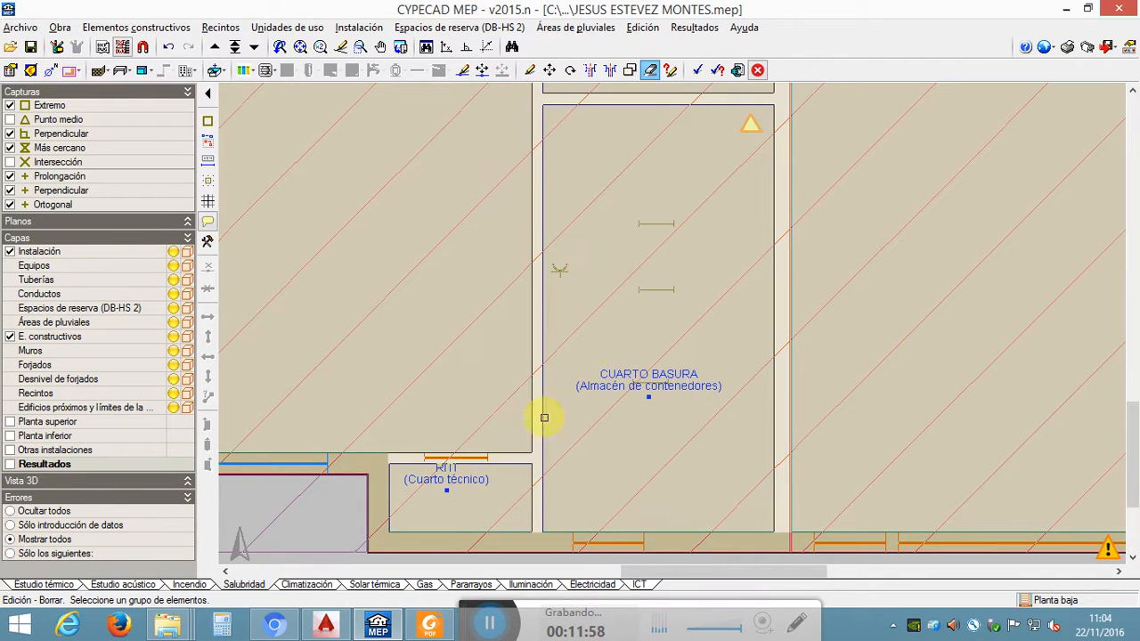
pyautogui.click(649, 292)
pyautogui.rightClick(659, 303)
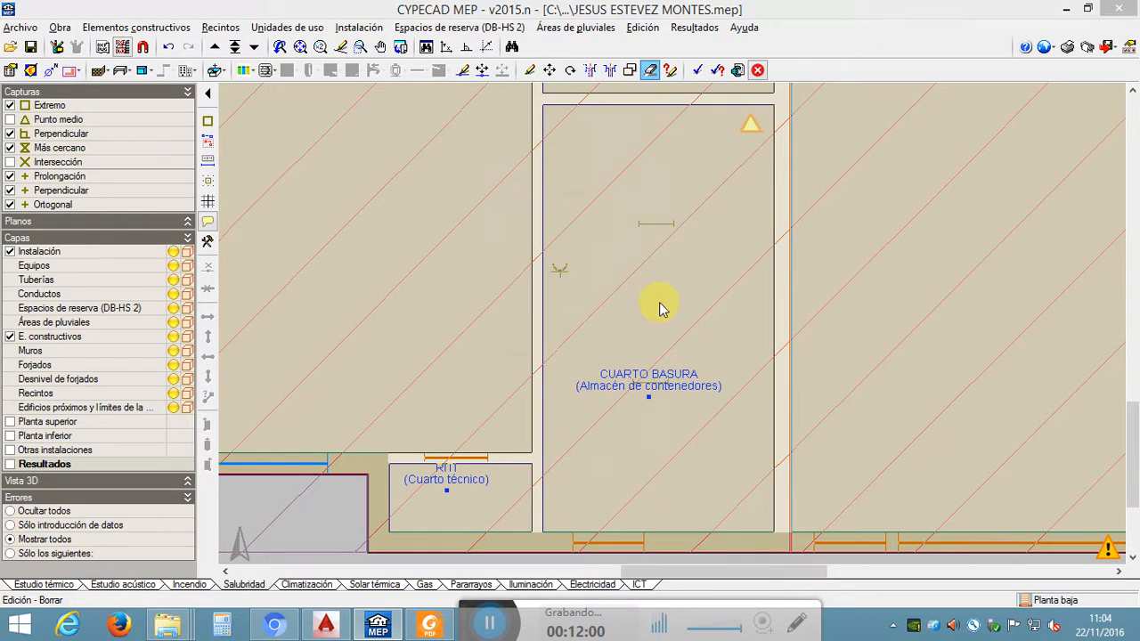
pyautogui.click(646, 490)
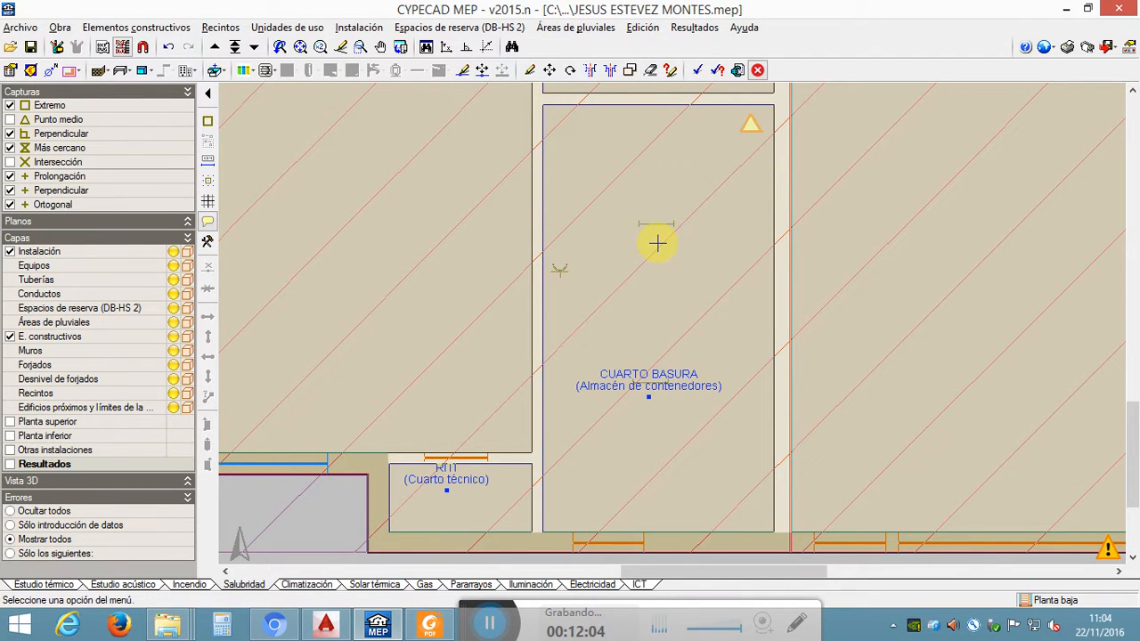
# Step: Save the project and recalculate the Salubridad installation with the two new luminaires
pyautogui.click(30, 47)
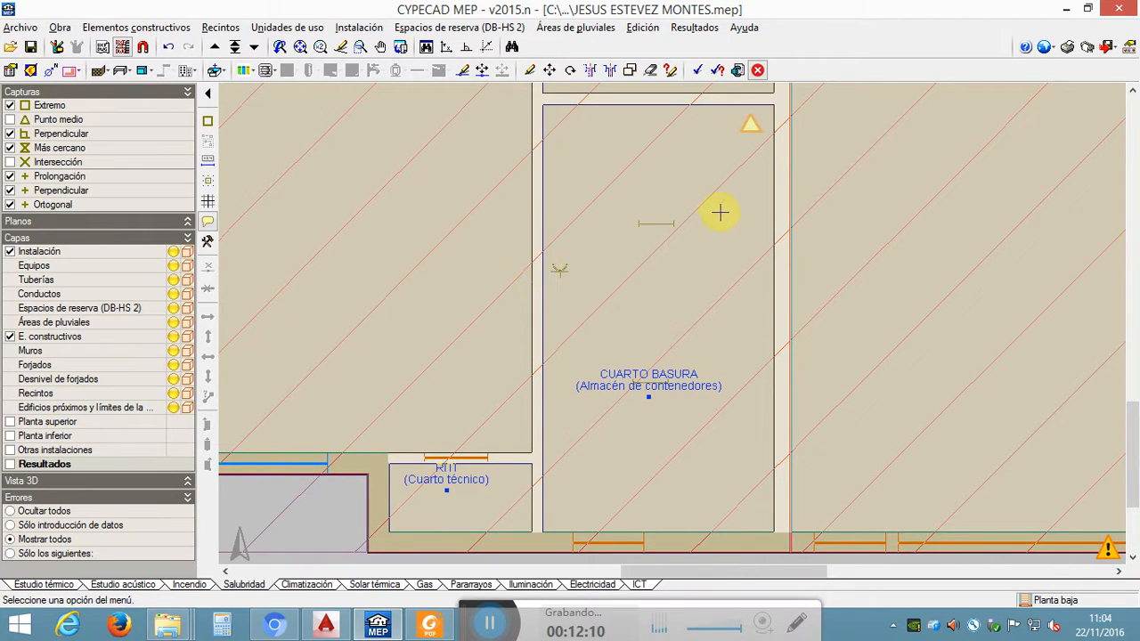
pyautogui.click(698, 71)
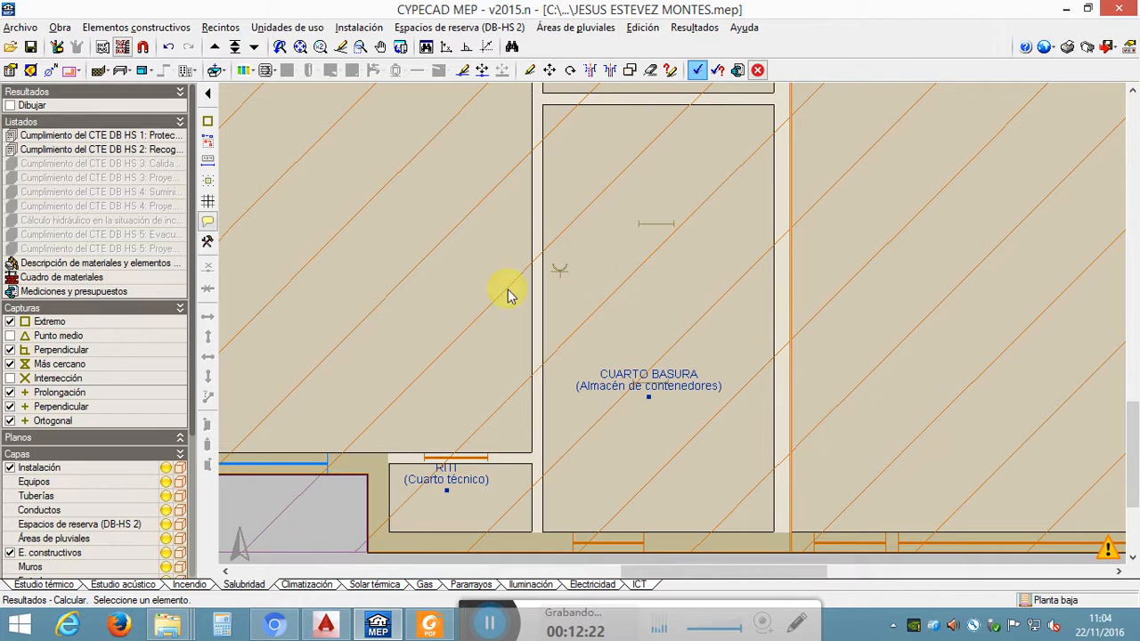
pyautogui.moveTo(656, 234)
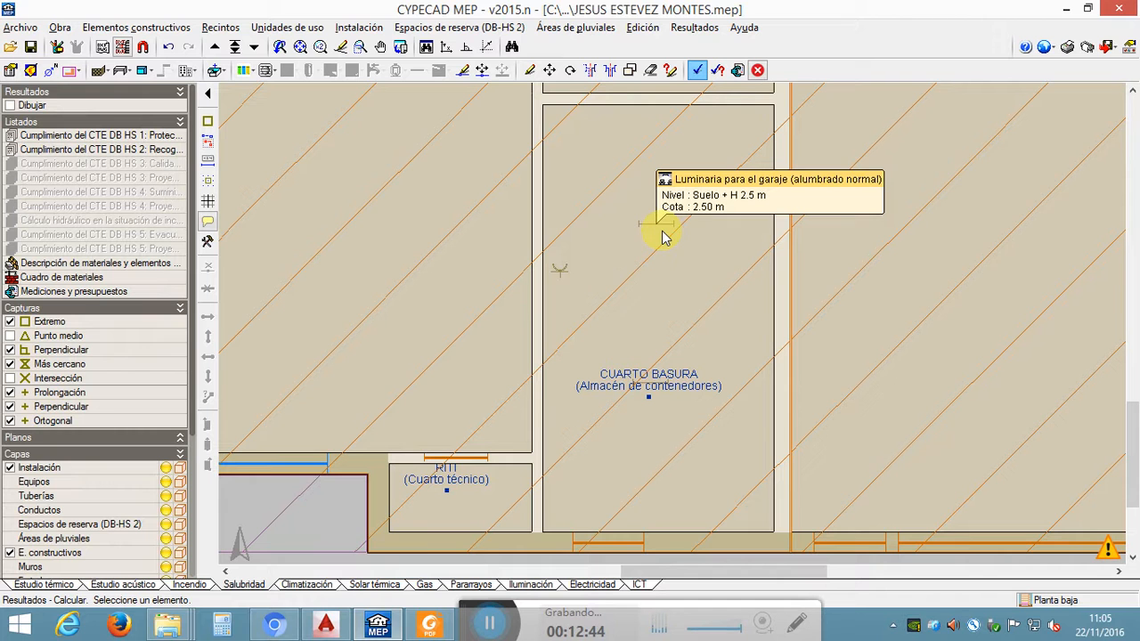
# Step: Edit the upper and lower luminaires in CUARTO BASURA to disable their custom installation height
pyautogui.click(462, 70)
pyautogui.click(655, 226)
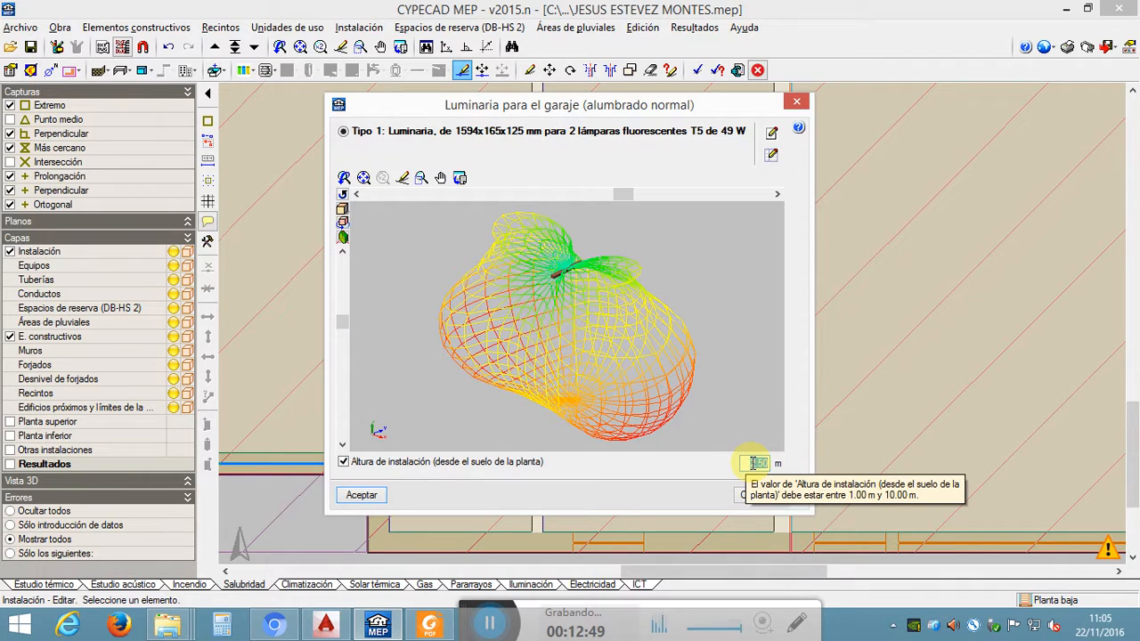
pyautogui.click(344, 462)
pyautogui.click(363, 496)
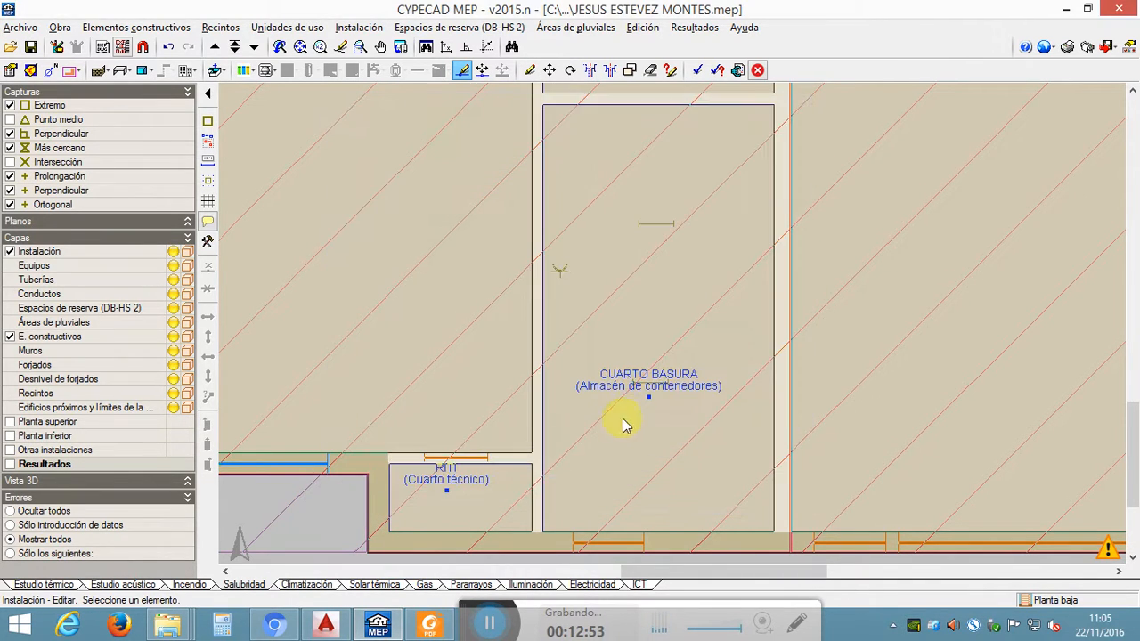
pyautogui.click(647, 388)
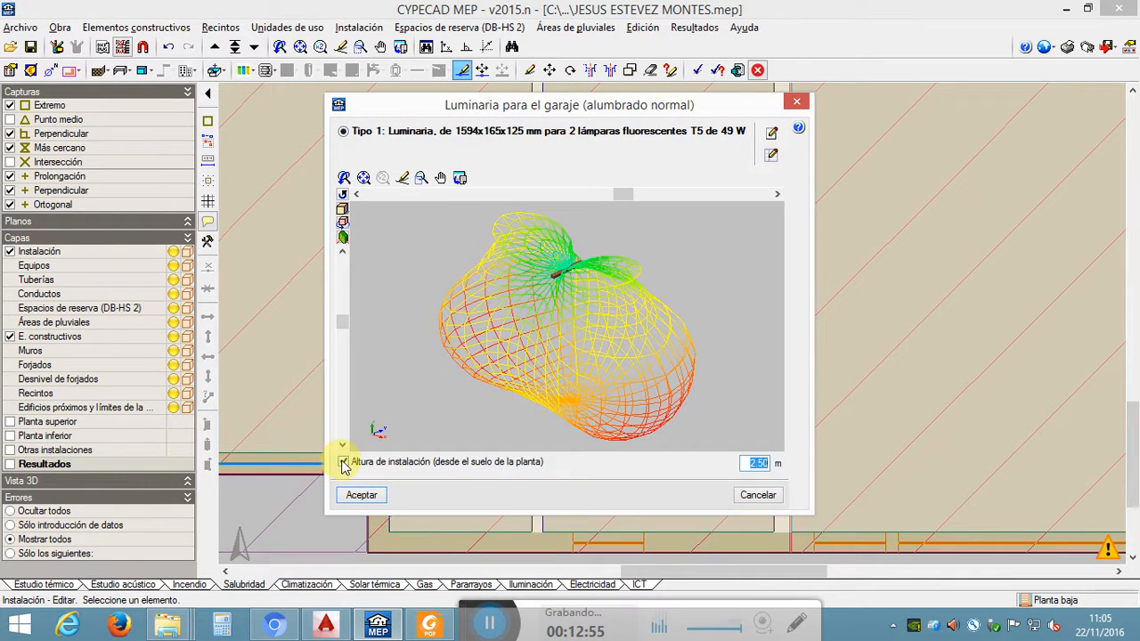
pyautogui.click(344, 462)
pyautogui.click(361, 495)
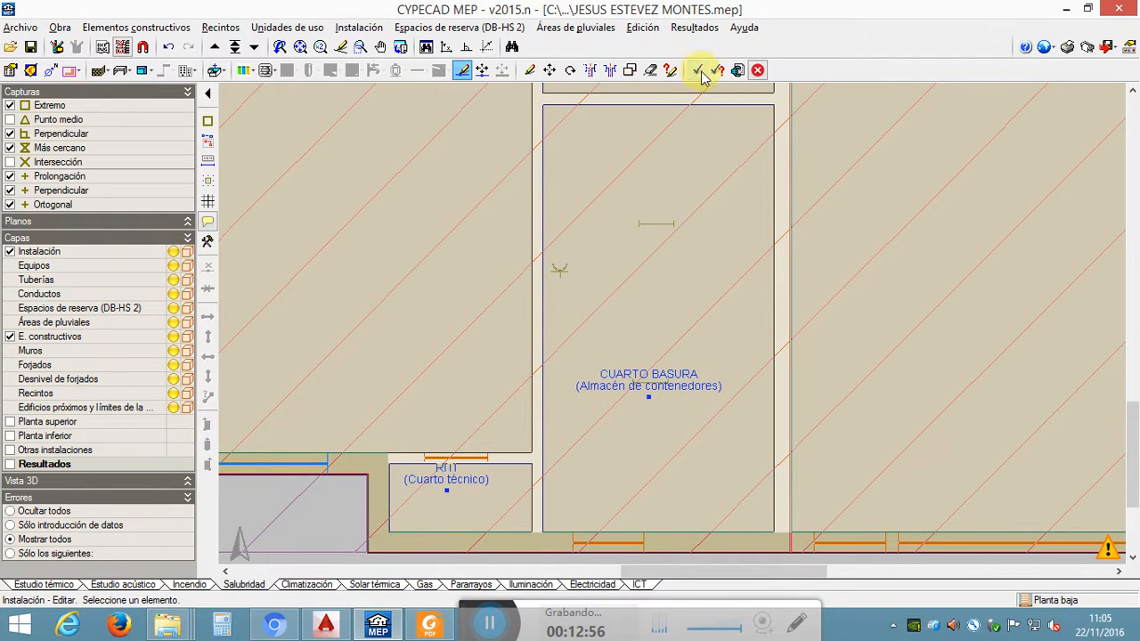
# Step: Recalculate and draw the artificial lighting results in CUARTO BASURA, comparing isolines with isovalues and keeping the isovalues view
pyautogui.click(698, 69)
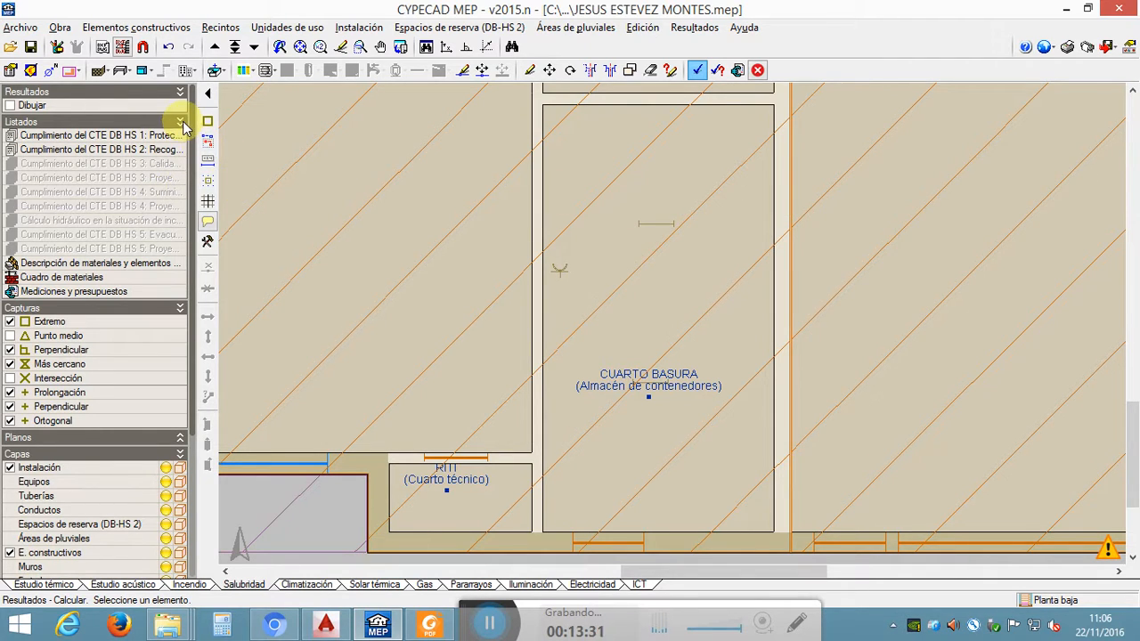
pyautogui.click(10, 105)
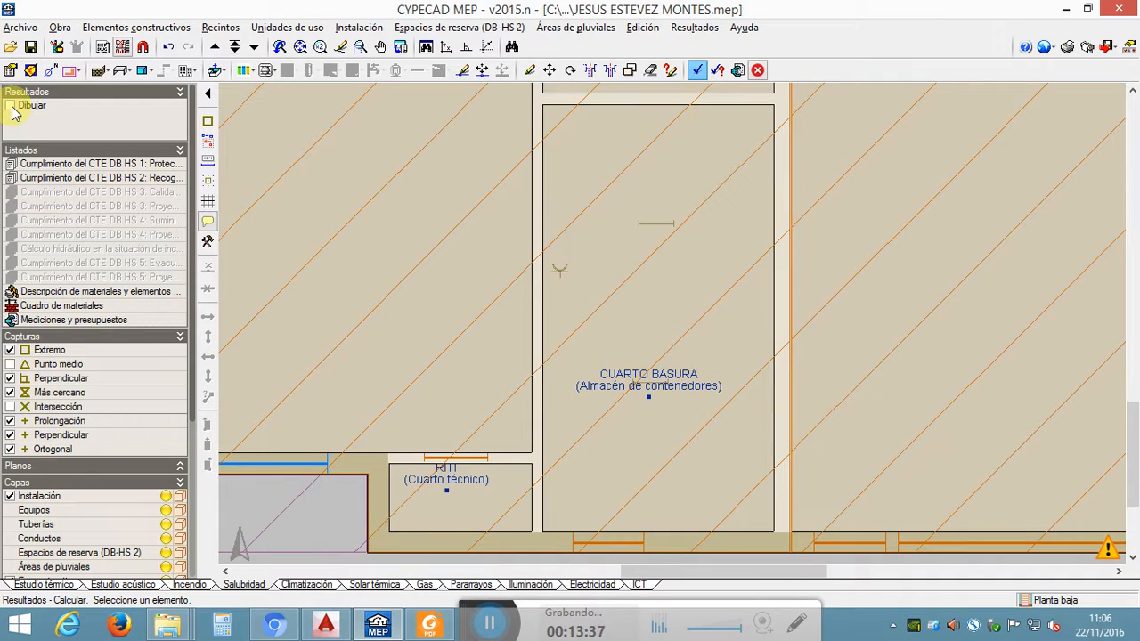
pyautogui.click(11, 106)
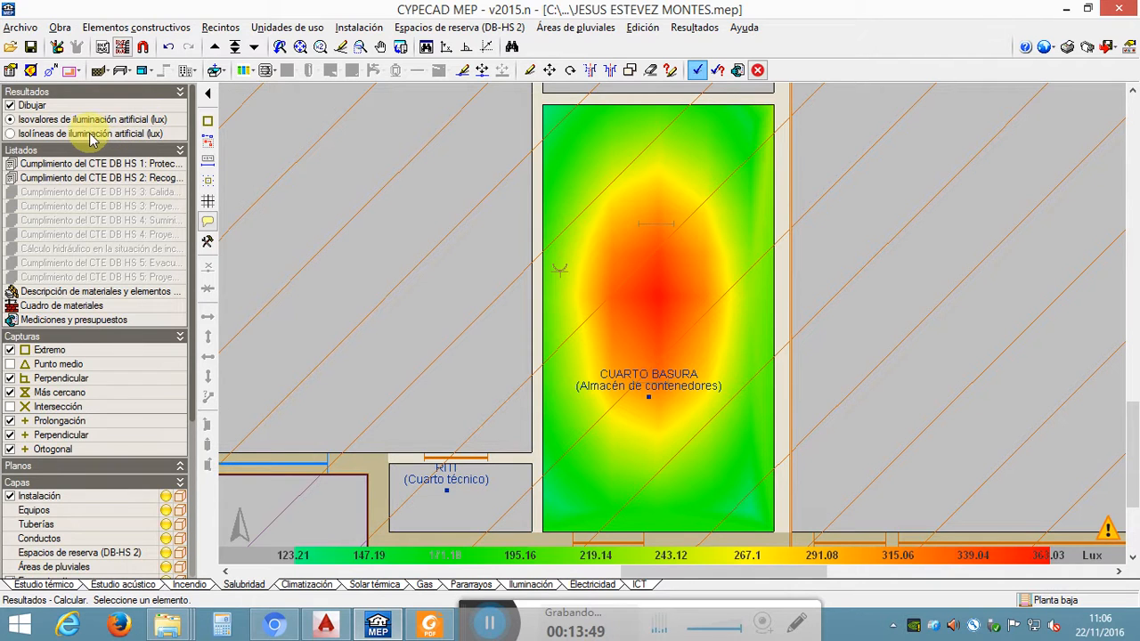
pyautogui.click(11, 134)
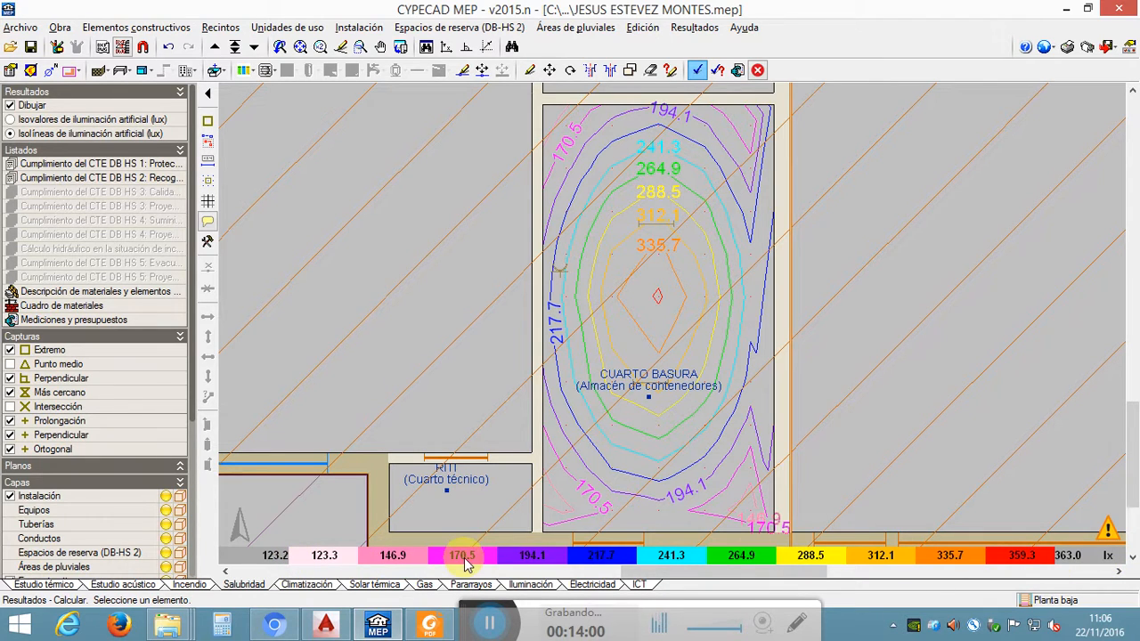
pyautogui.click(25, 119)
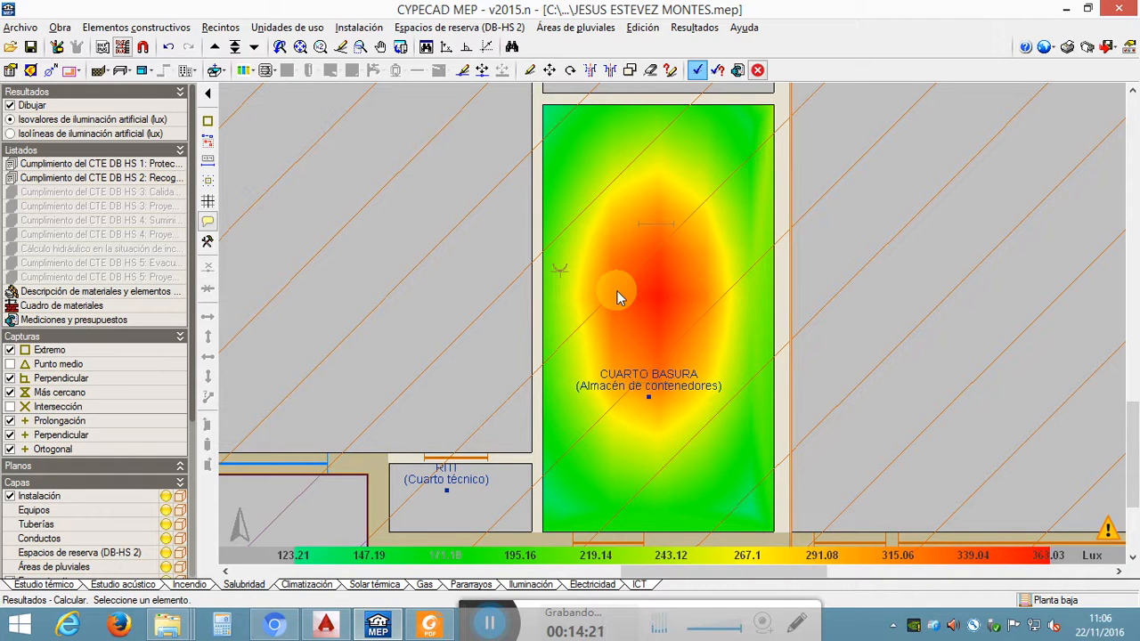
# Step: Edit the upper CUARTO BASURA luminaire and change its type to 2 lámparas fluorescentes T5 de 35 W
pyautogui.click(462, 70)
pyautogui.click(659, 224)
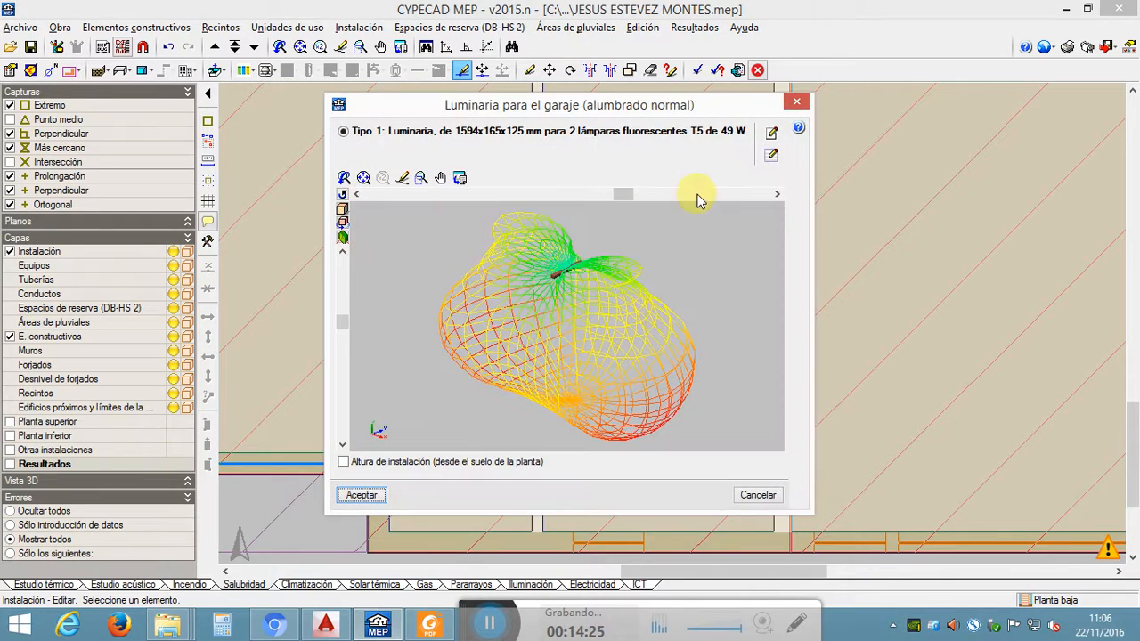
pyautogui.click(771, 132)
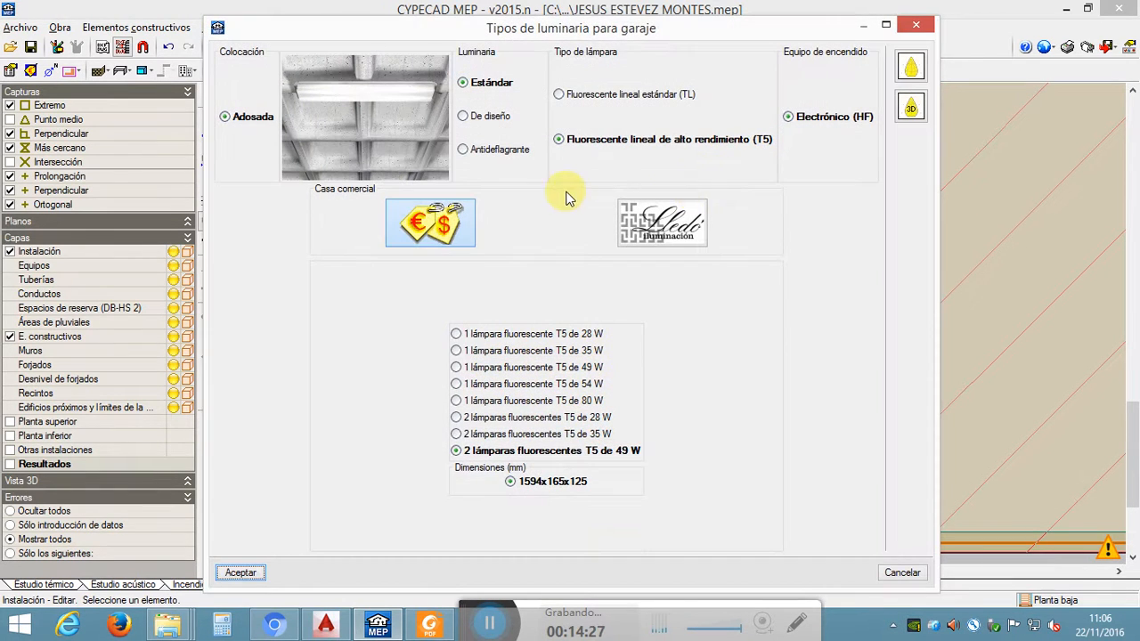
pyautogui.click(577, 435)
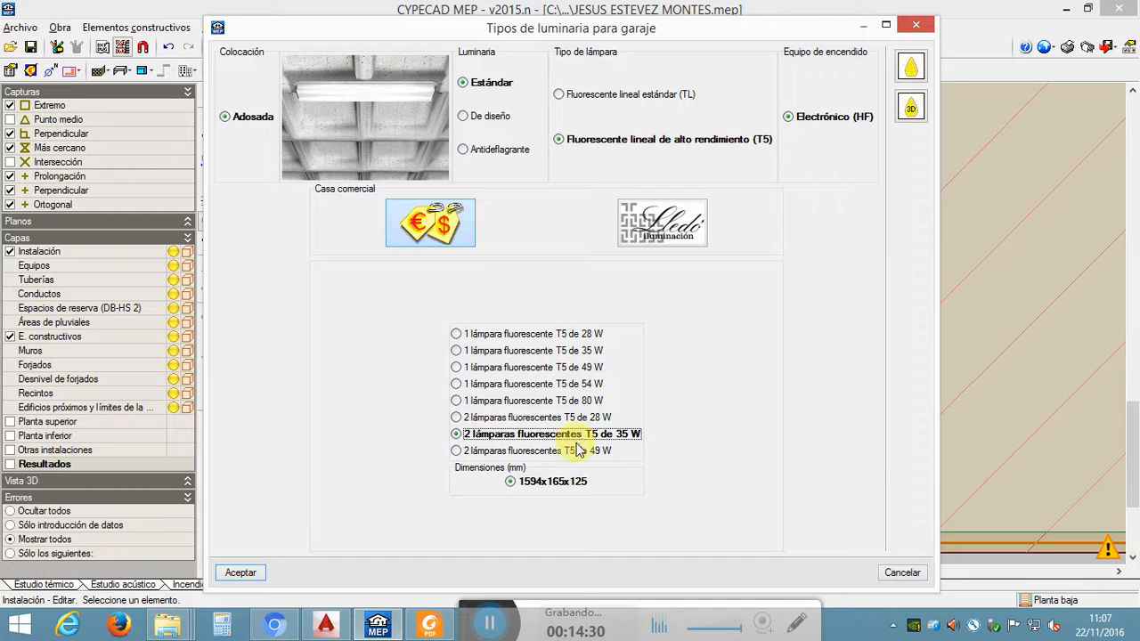
pyautogui.click(240, 574)
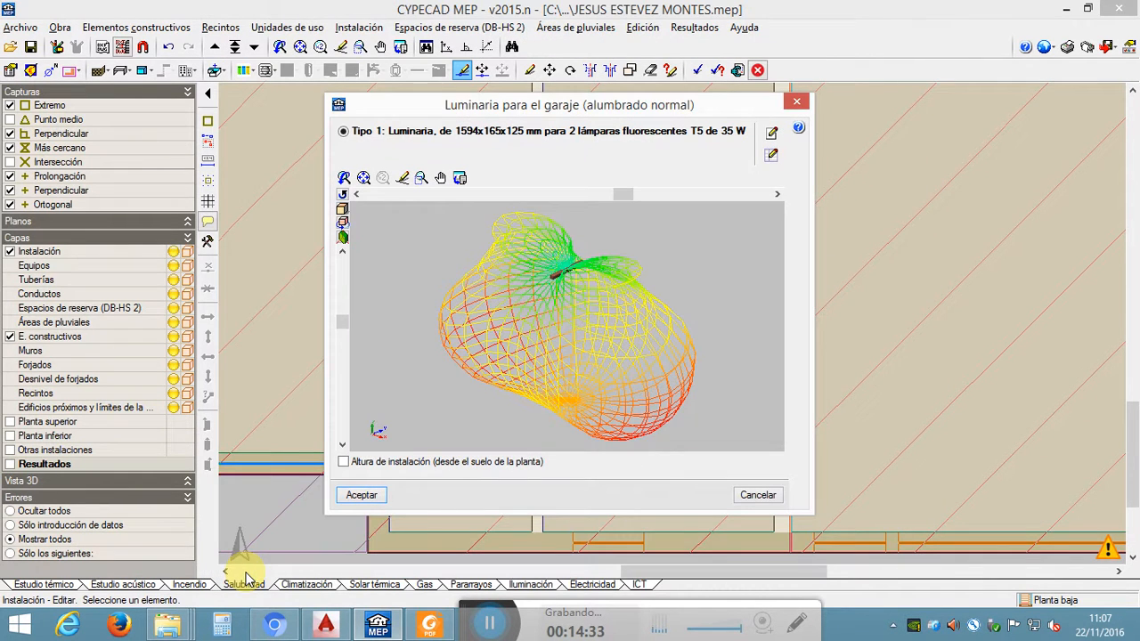
pyautogui.click(365, 497)
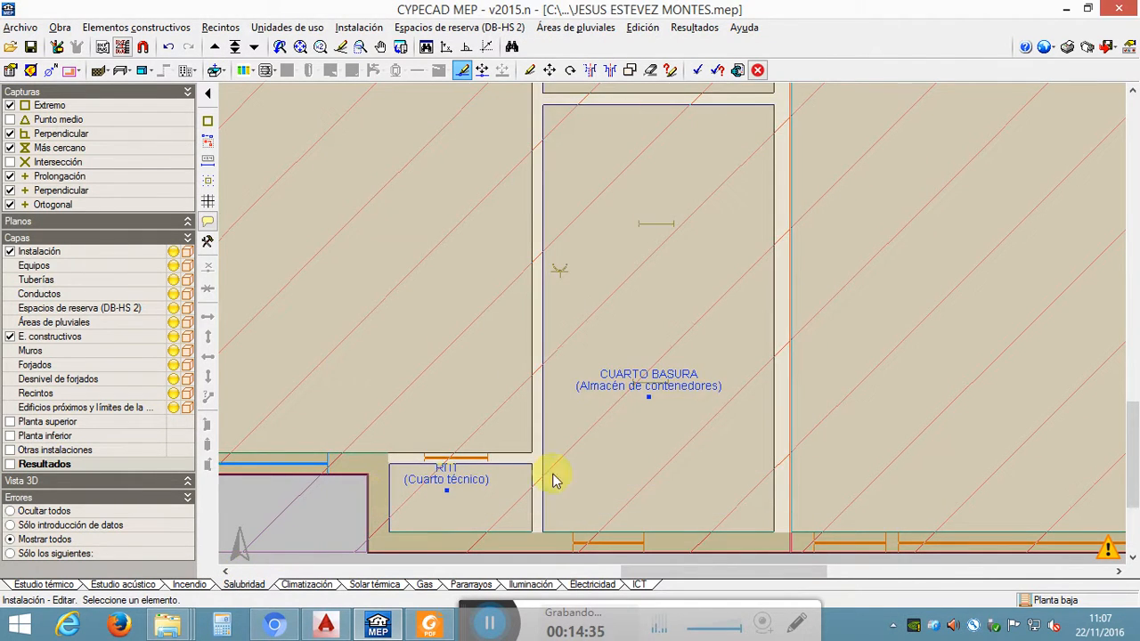
# Step: Check the lower CUARTO BASURA luminaire's type, then recalculate the lighting and inspect the warning in the room
pyautogui.click(651, 390)
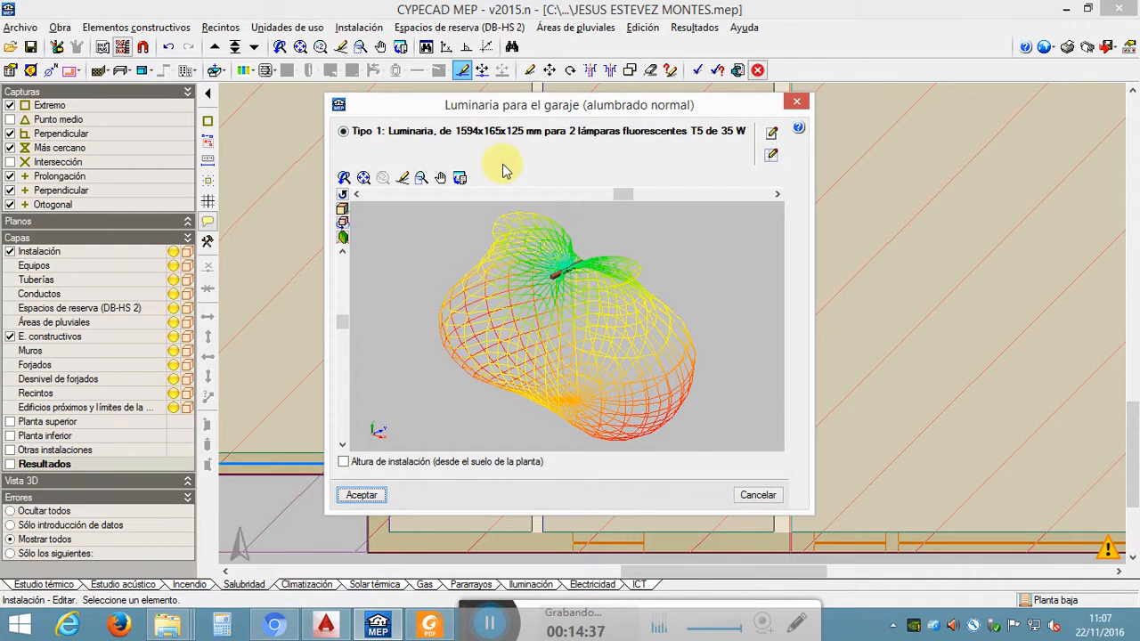
pyautogui.click(758, 497)
pyautogui.click(697, 69)
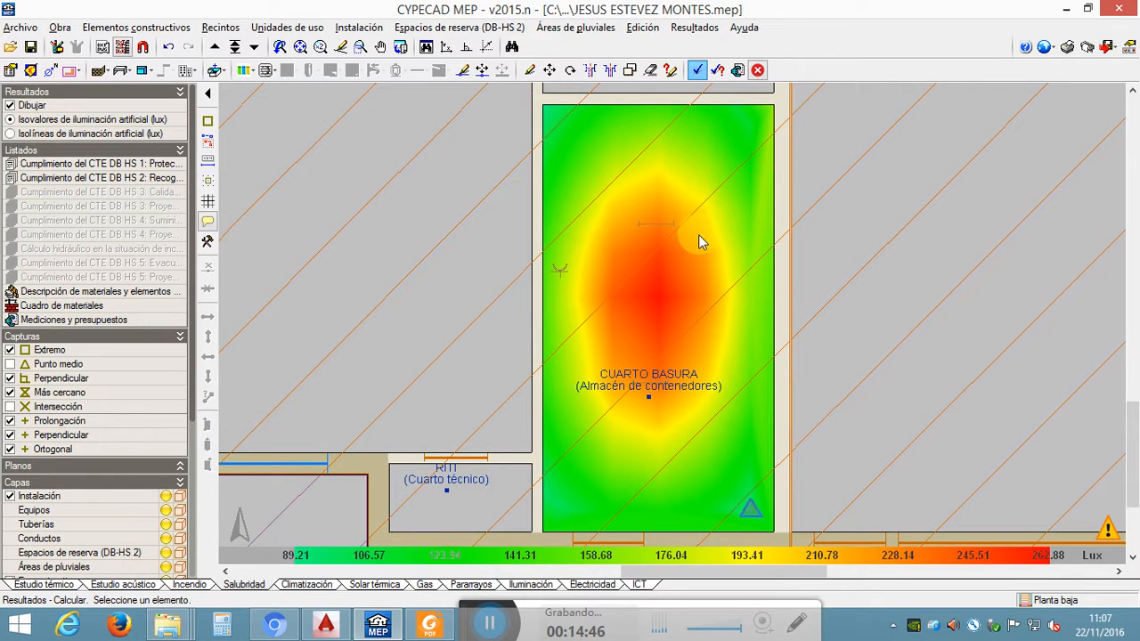
pyautogui.moveTo(749, 512)
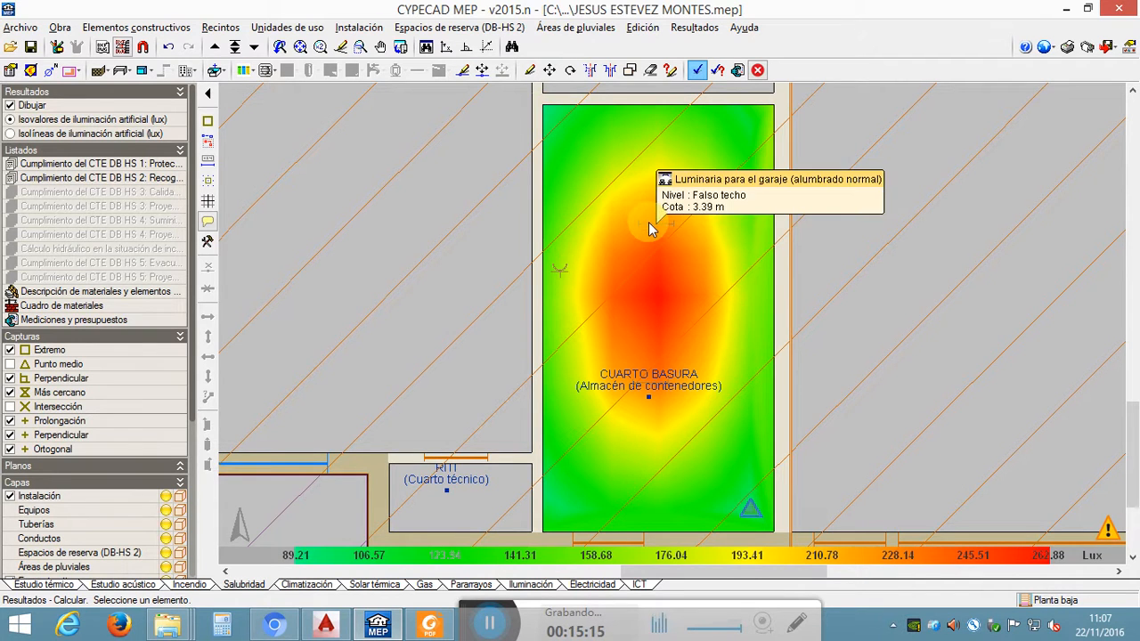
# Step: Enable a 2.50 m installation height for the upper and lower CUARTO BASURA luminaires and recalculate
pyautogui.click(462, 72)
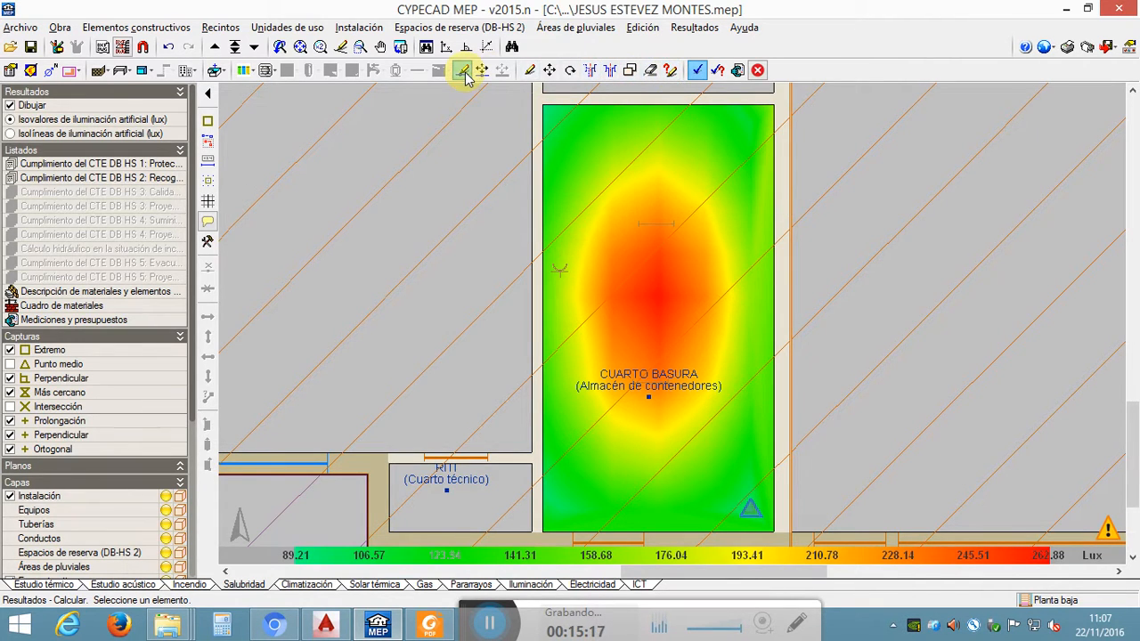
pyautogui.click(647, 225)
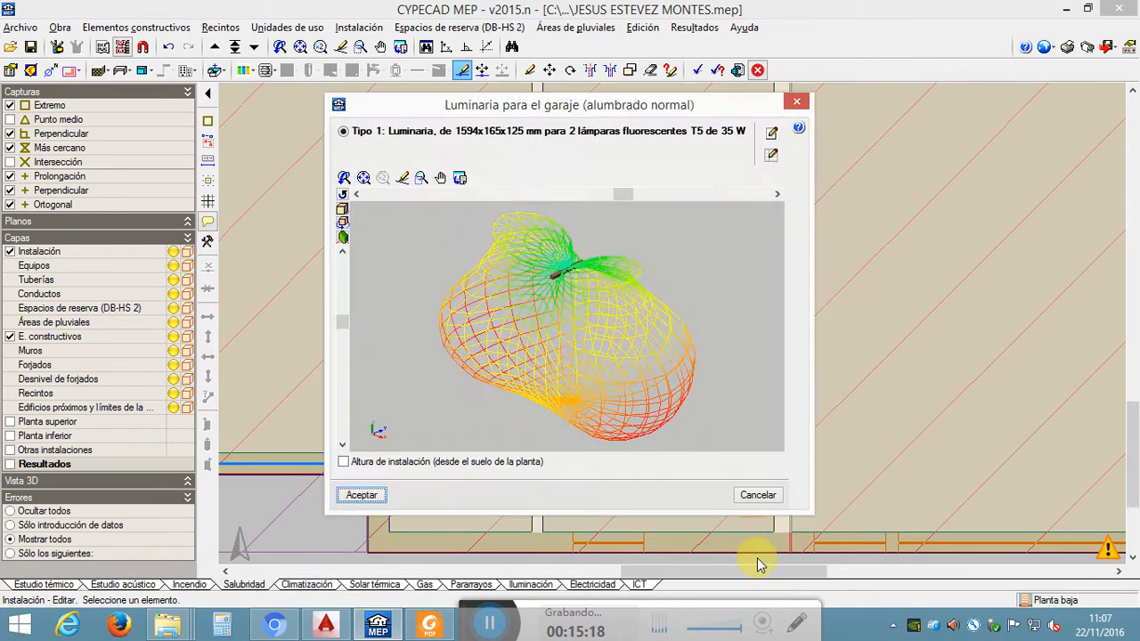
pyautogui.click(396, 463)
pyautogui.click(369, 495)
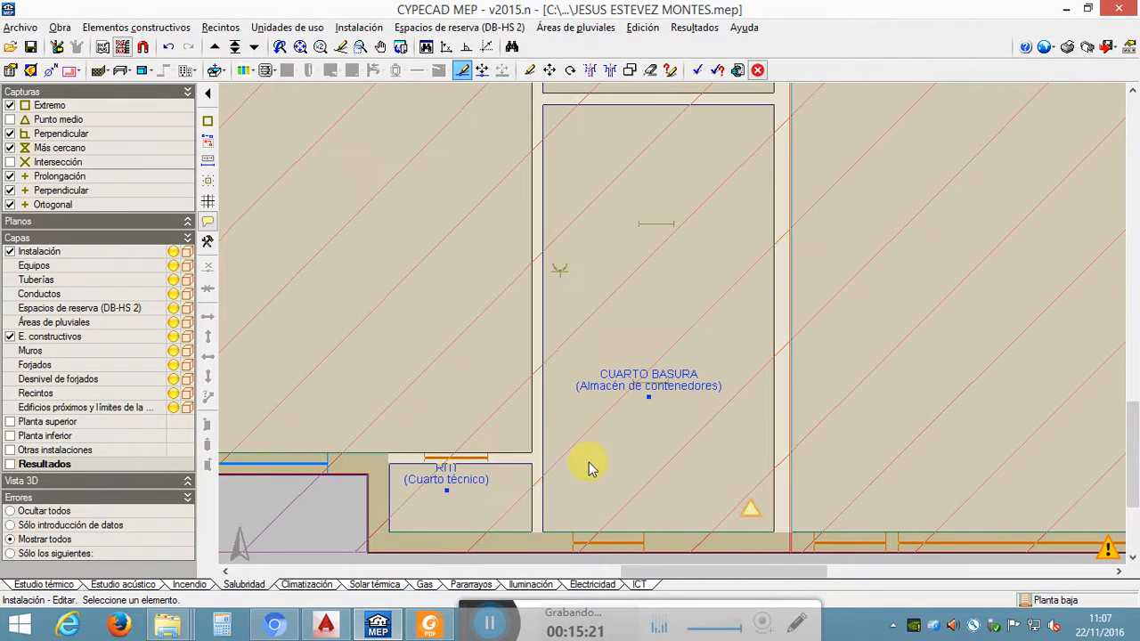
pyautogui.click(651, 458)
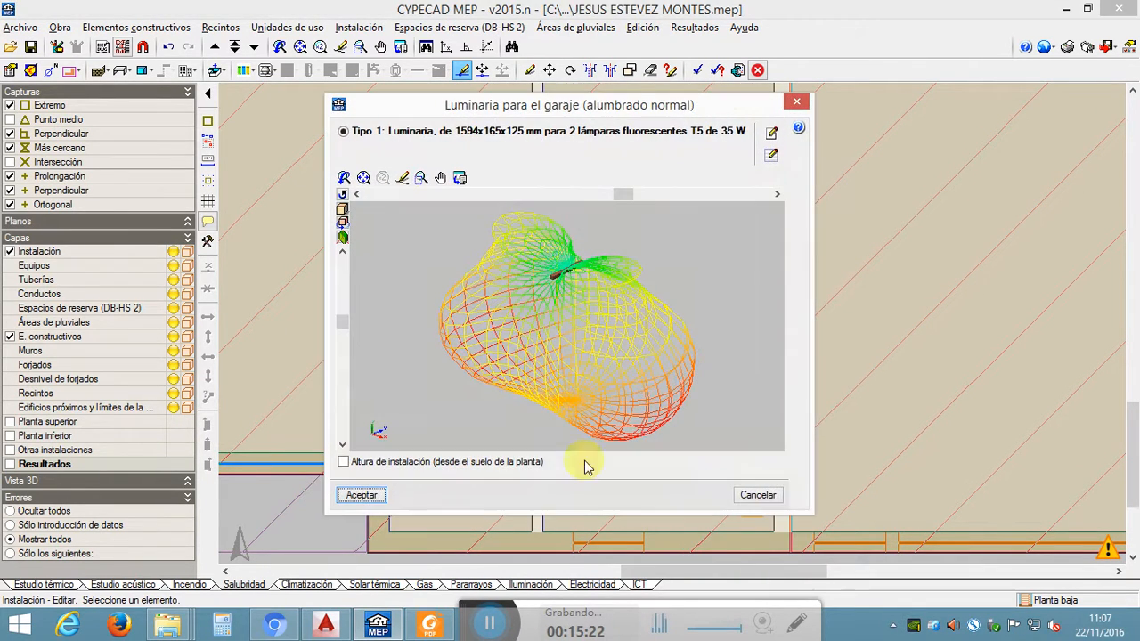
pyautogui.click(360, 462)
pyautogui.click(362, 496)
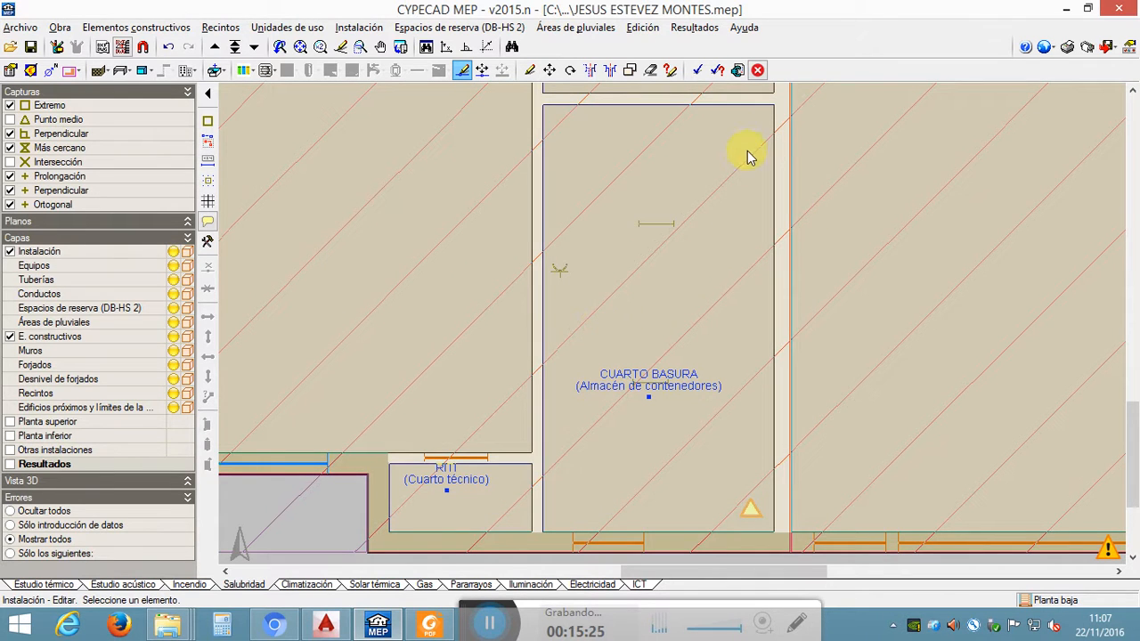
pyautogui.click(698, 70)
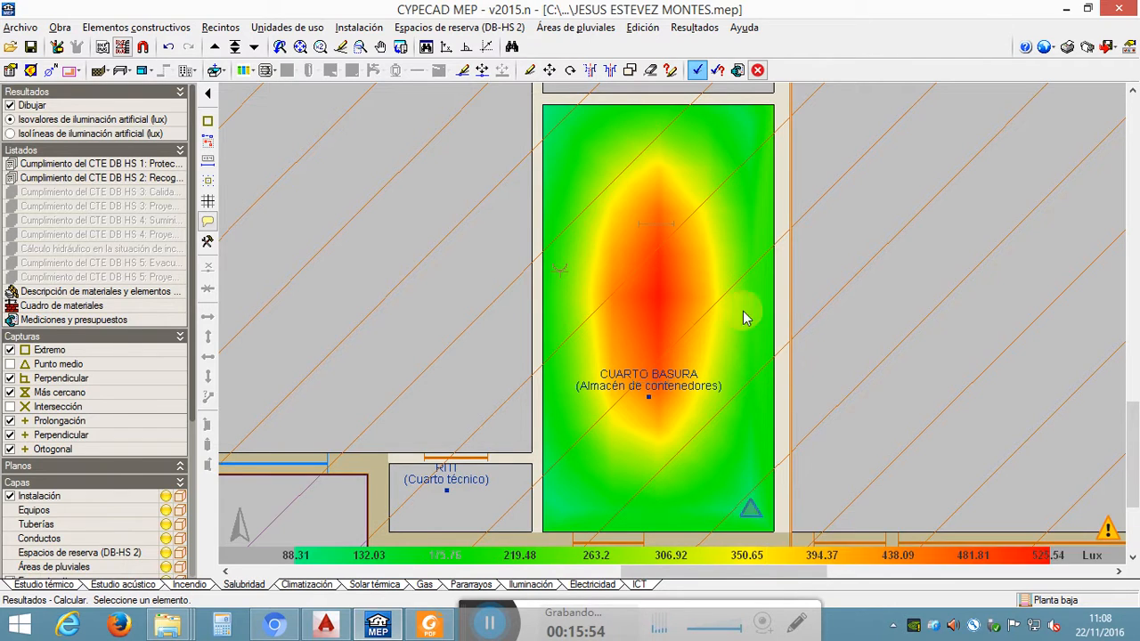
# Step: Disable the custom installation height of the upper and lower luminaires in CUARTO BASURA
pyautogui.click(463, 70)
pyautogui.click(652, 229)
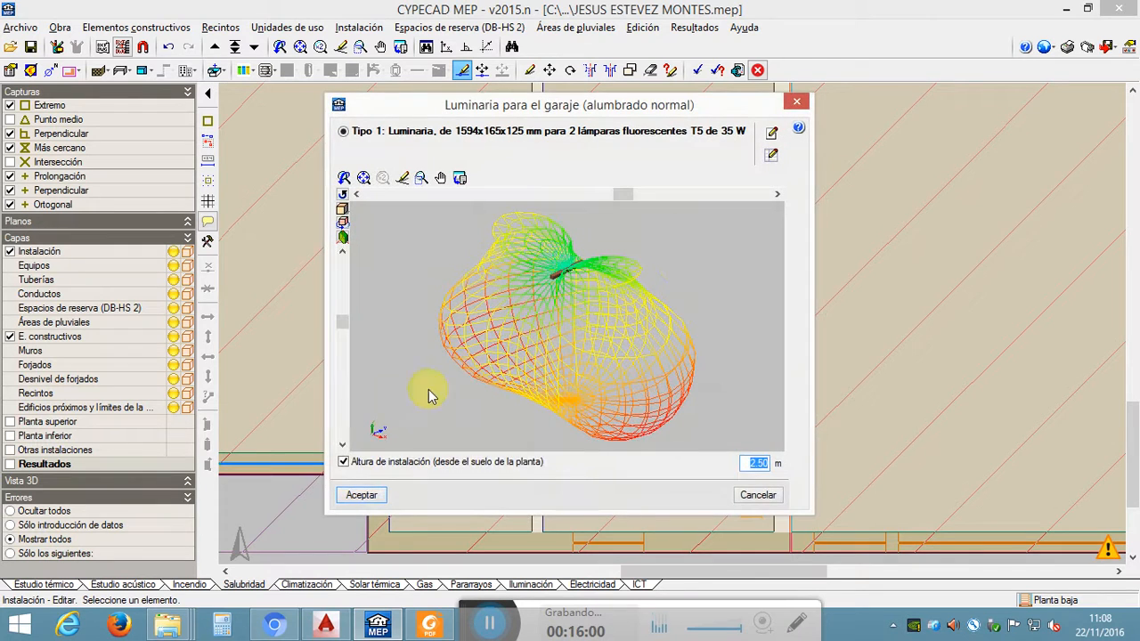
pyautogui.click(344, 461)
pyautogui.click(364, 493)
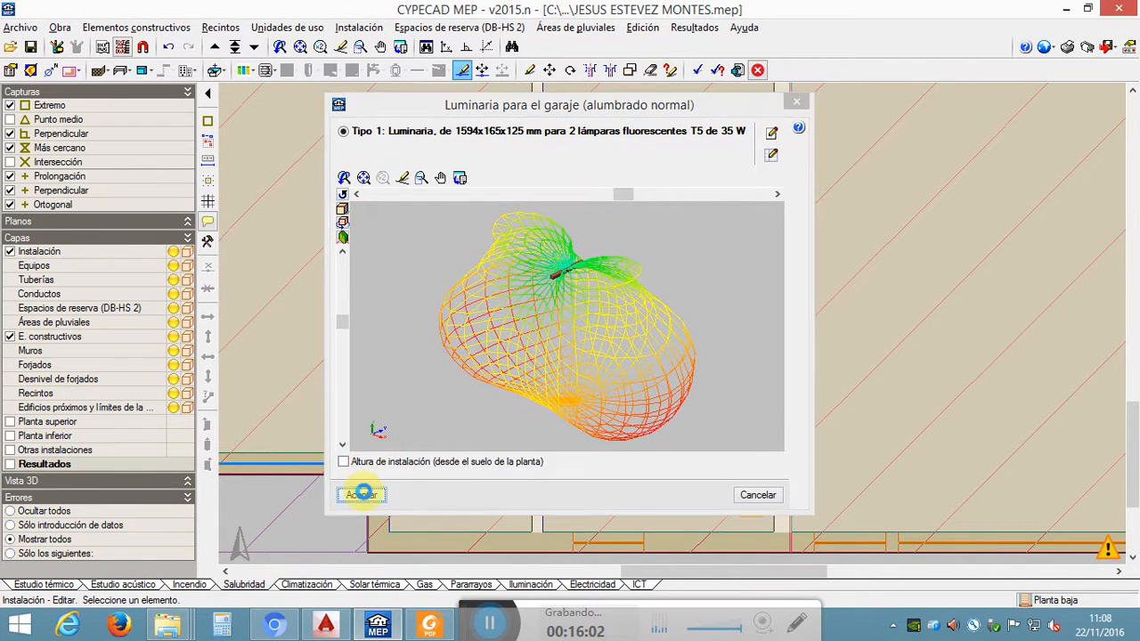
pyautogui.click(650, 384)
pyautogui.click(345, 461)
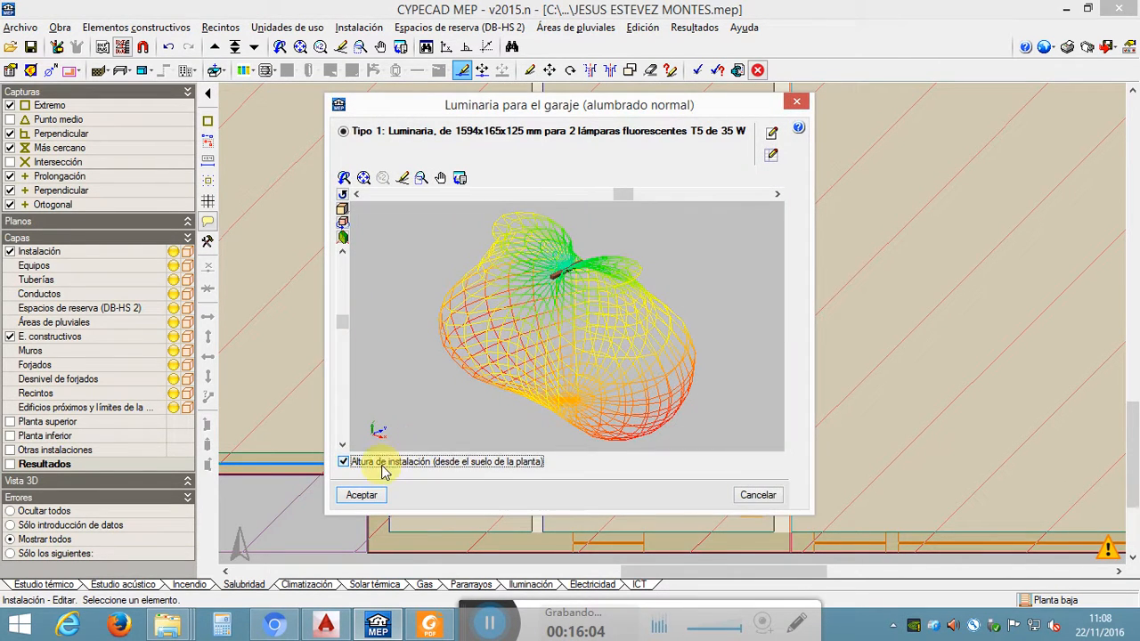
pyautogui.click(361, 495)
# Step: Change the CUARTO BASURA luminaire type to 2 lámparas fluorescentes T5 de 49 W and recalculate the installation
pyautogui.click(650, 394)
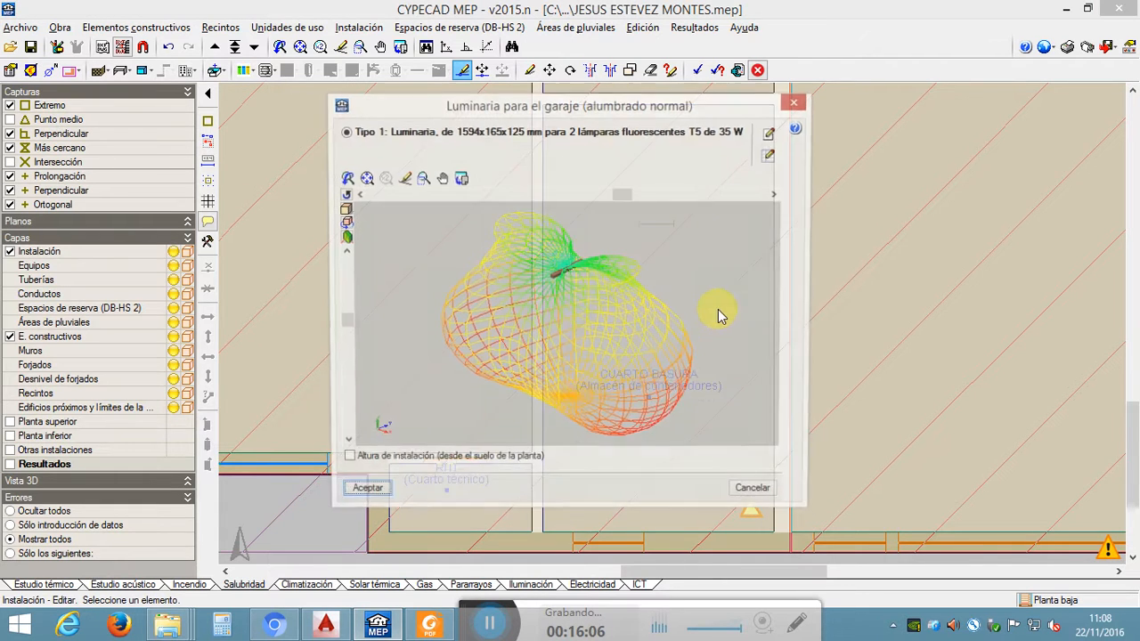
pyautogui.click(791, 132)
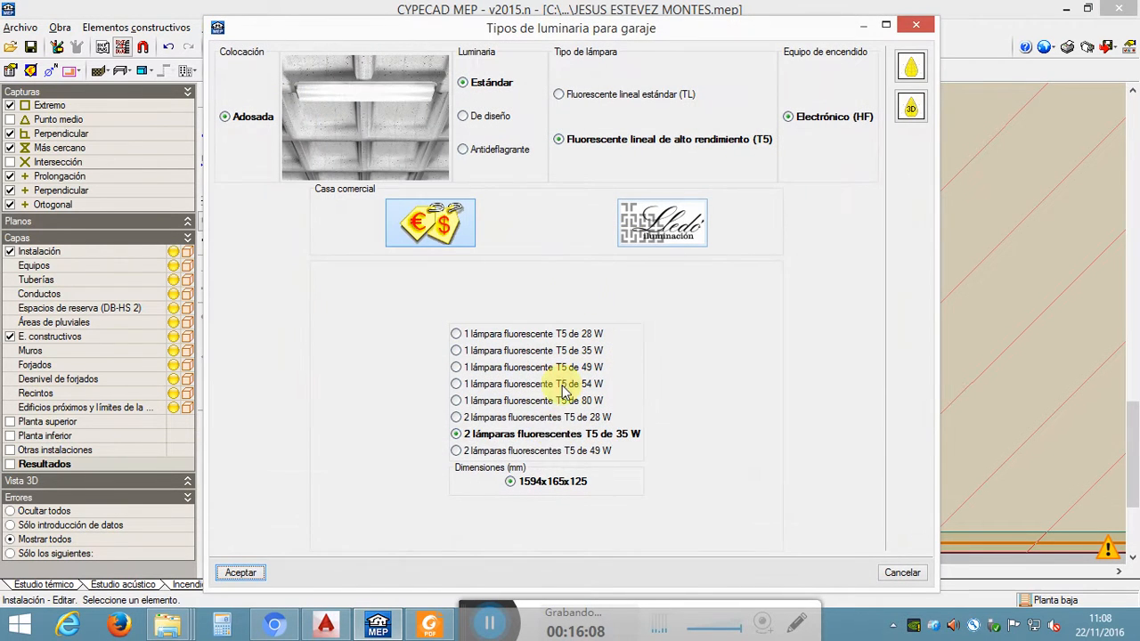
pyautogui.click(545, 451)
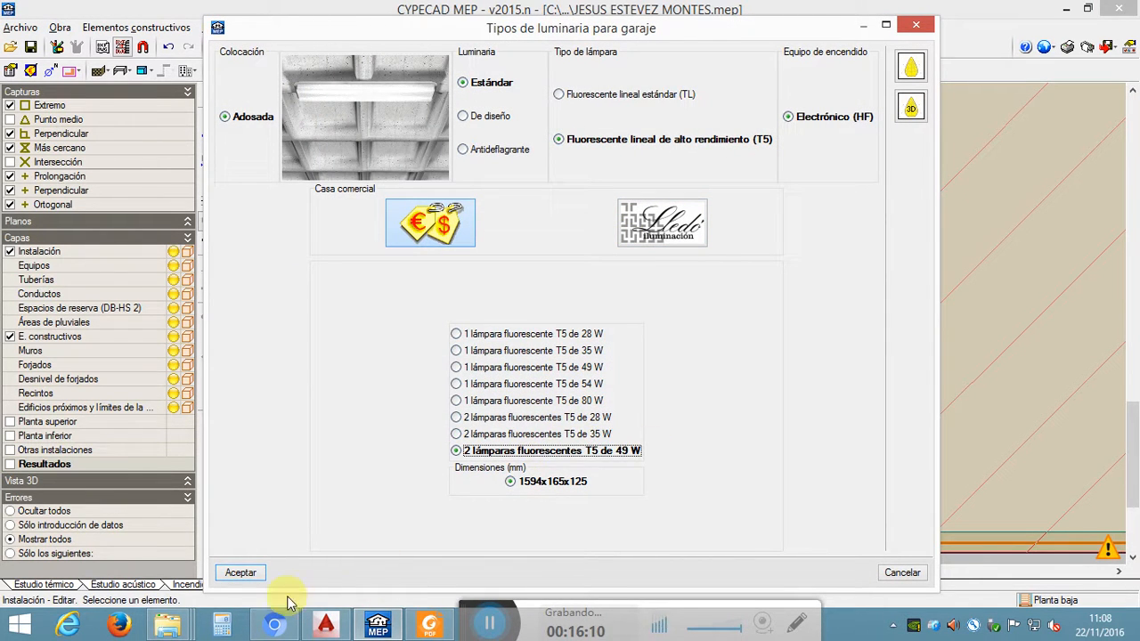
pyautogui.click(241, 573)
pyautogui.click(376, 503)
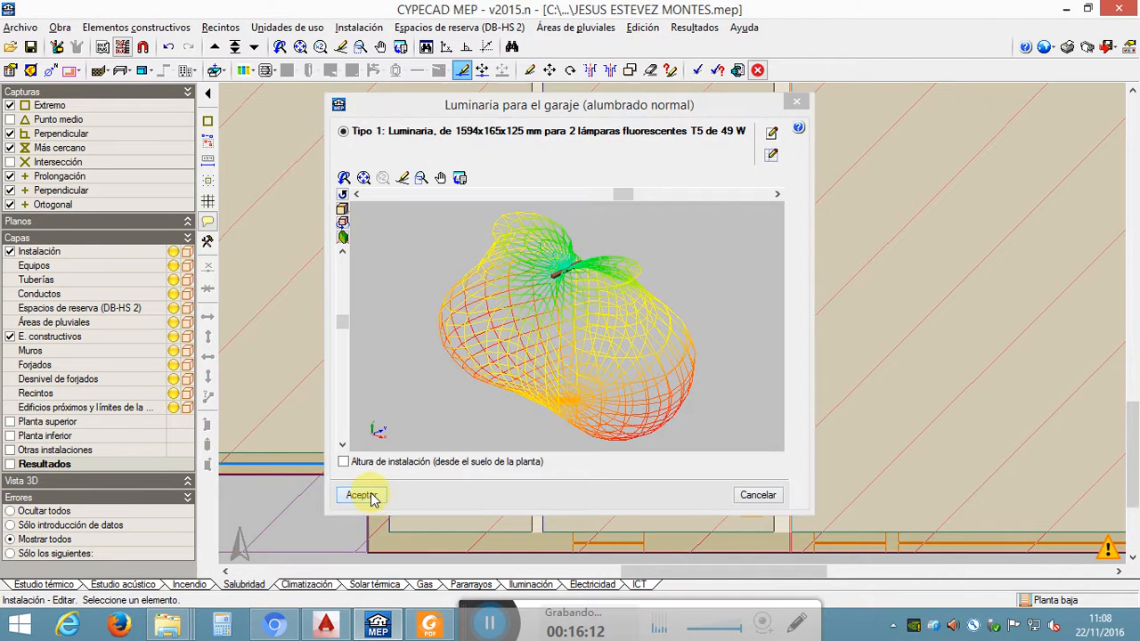
pyautogui.click(698, 71)
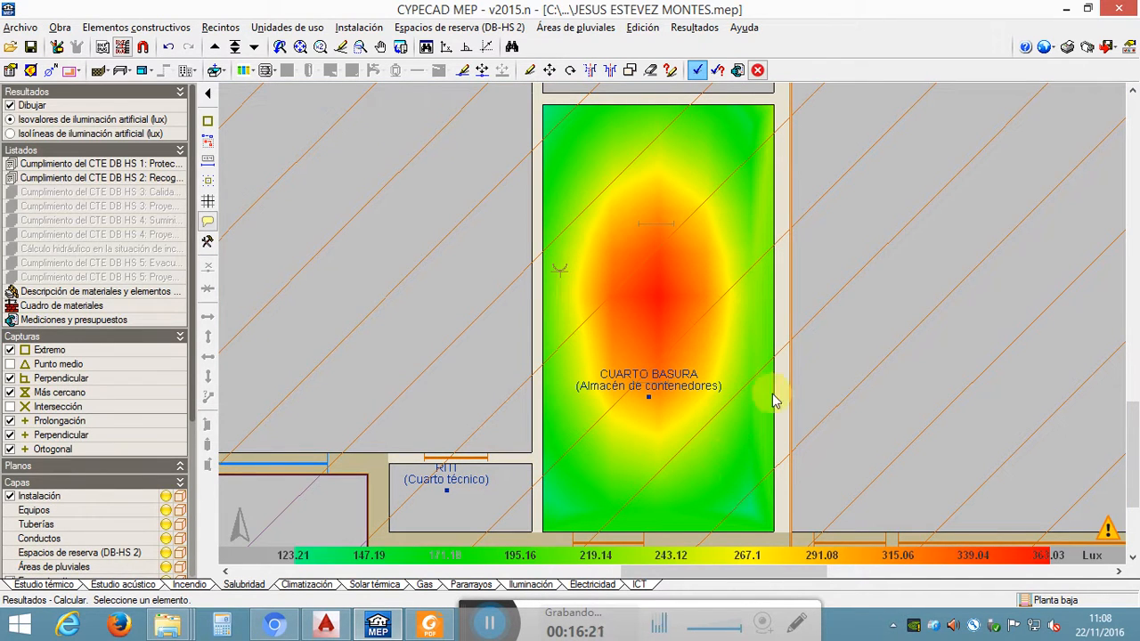
# Step: Compare the artificial lighting isolines with the isovalues in CUARTO BASURA, then turn off the drawing of results
pyautogui.moveTo(1111, 536)
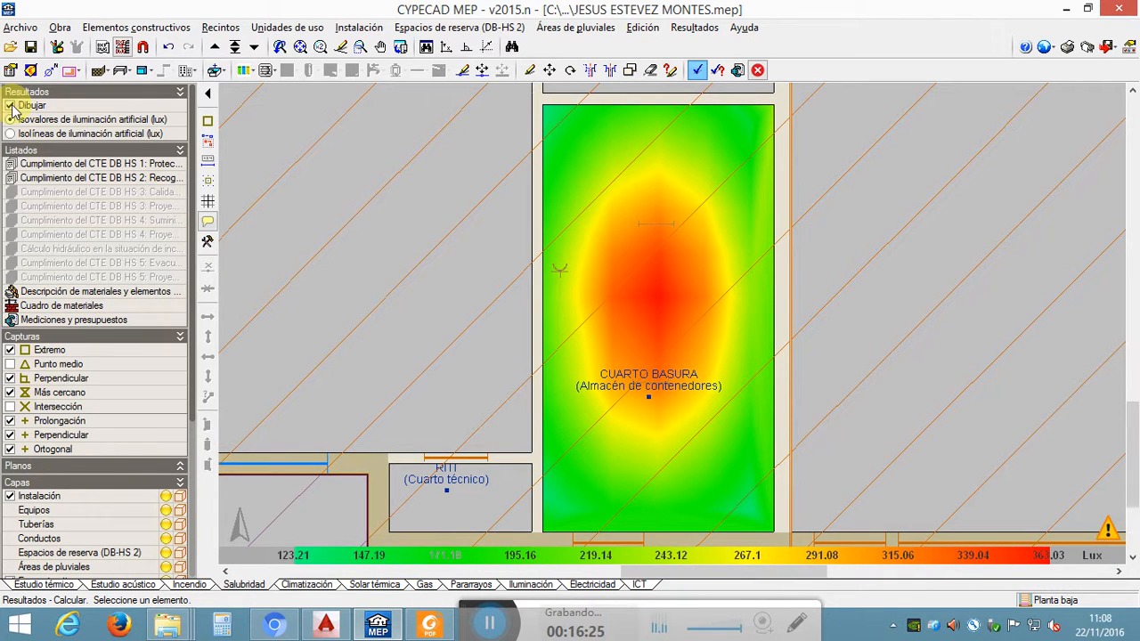
pyautogui.click(10, 133)
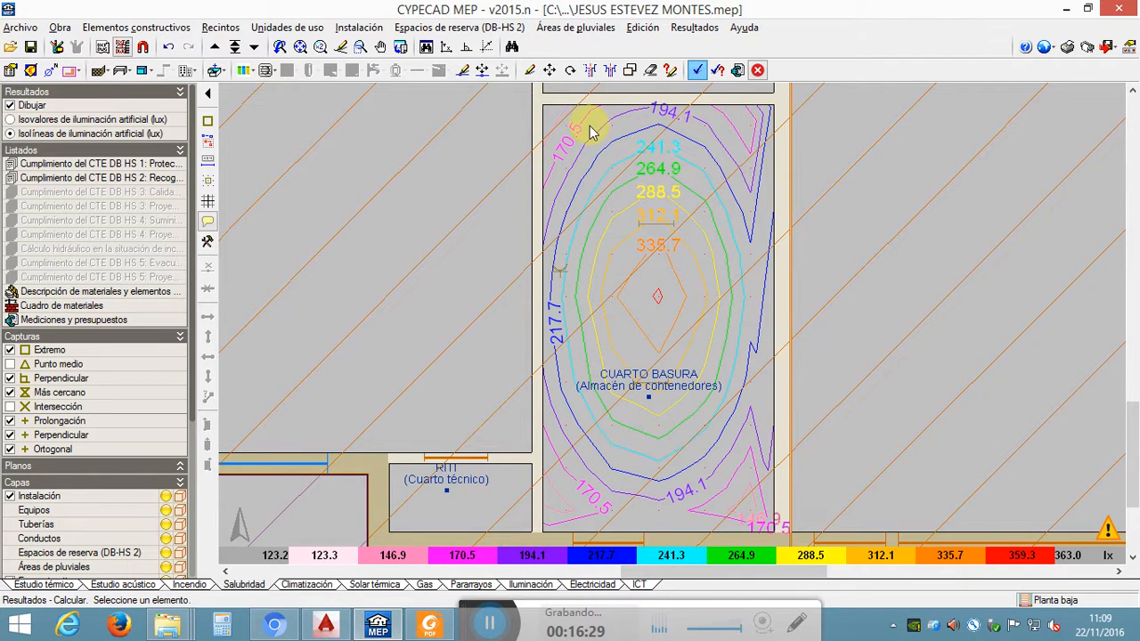
pyautogui.click(15, 121)
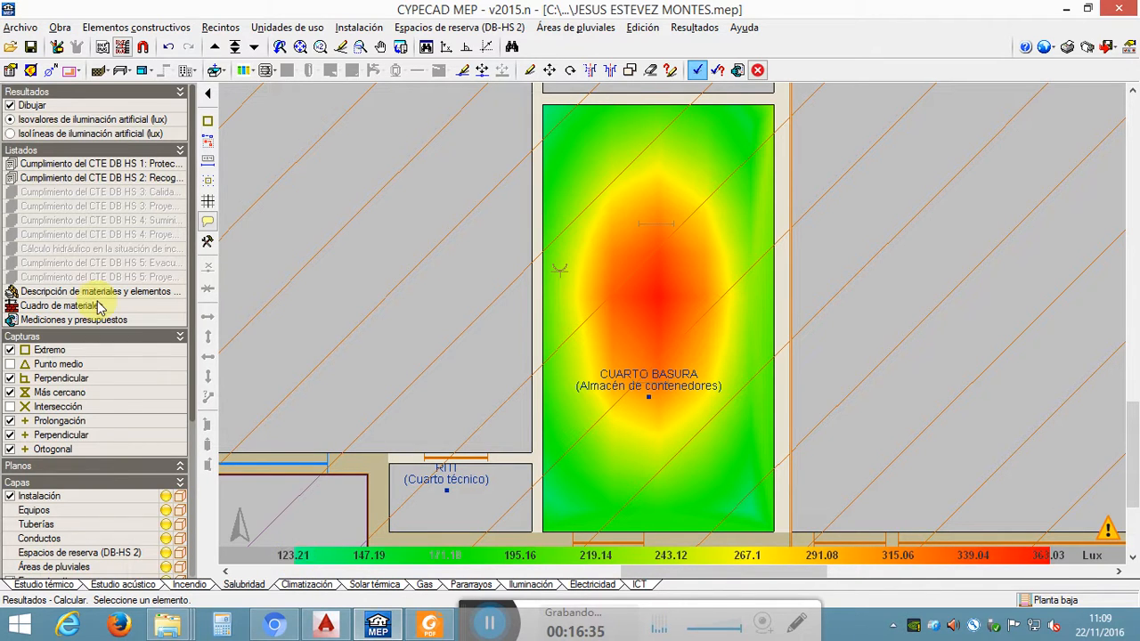
pyautogui.click(10, 105)
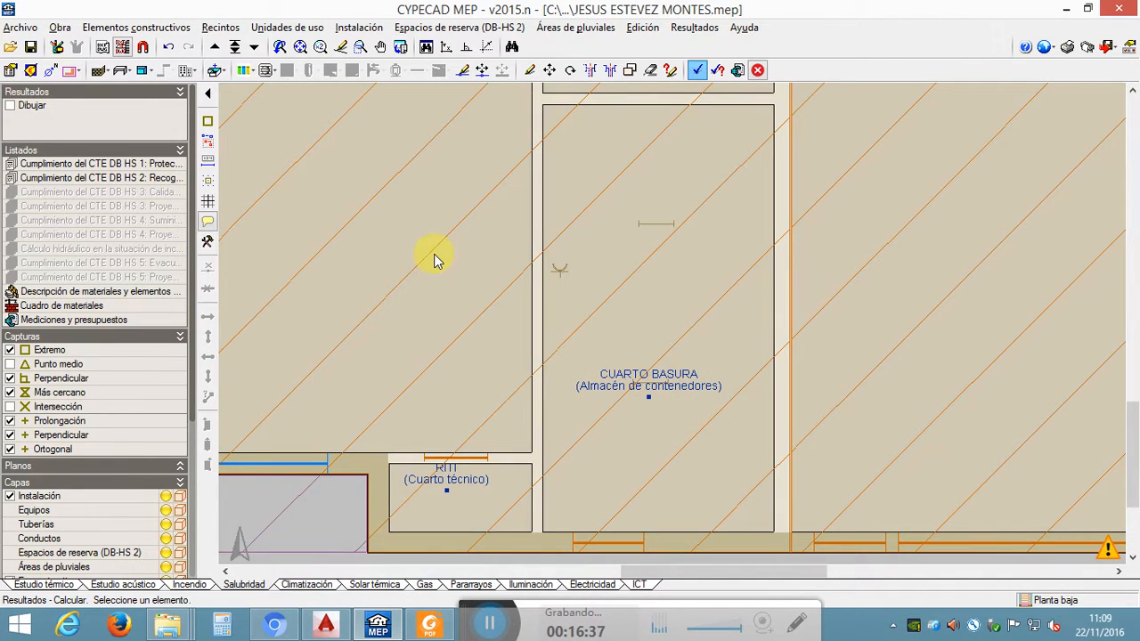
pyautogui.scroll(-2, 670, 339)
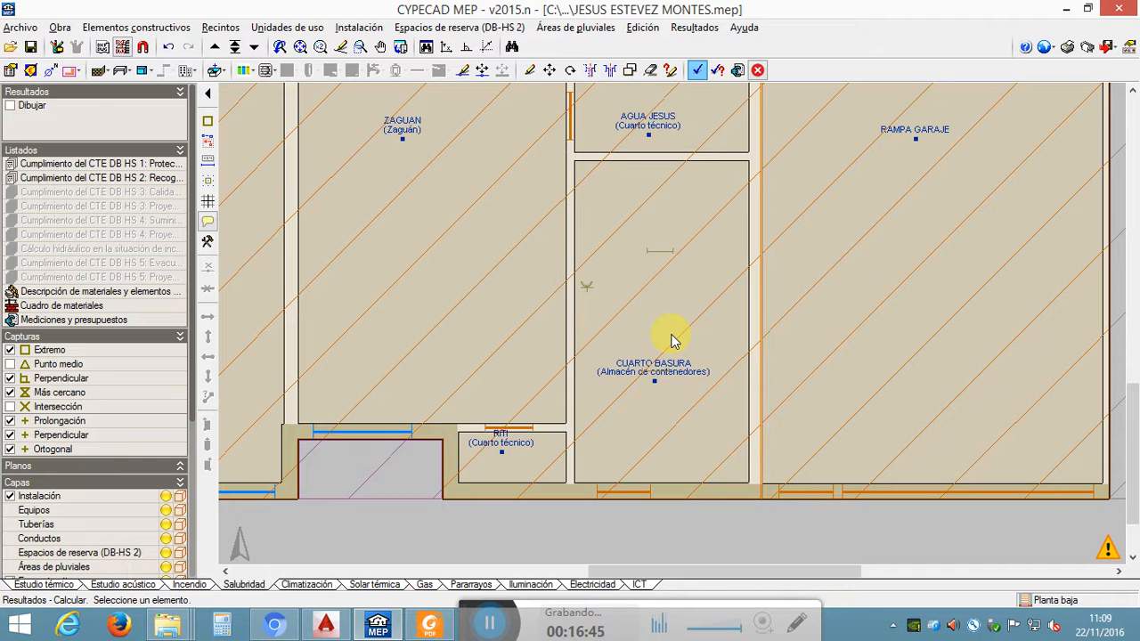
# Step: Switch to Foxit Reader and review section 2.1.3, the container store requirements, in 1.DccHS.pdf
pyautogui.click(429, 627)
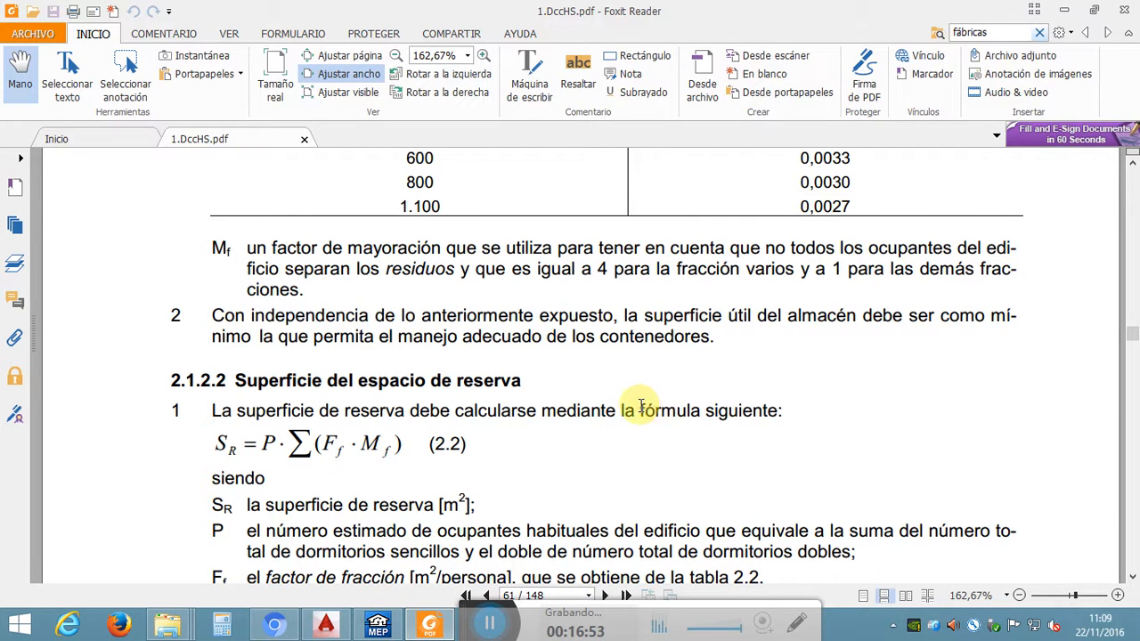
pyautogui.scroll(10, 650, 407)
pyautogui.scroll(-10, 640, 408)
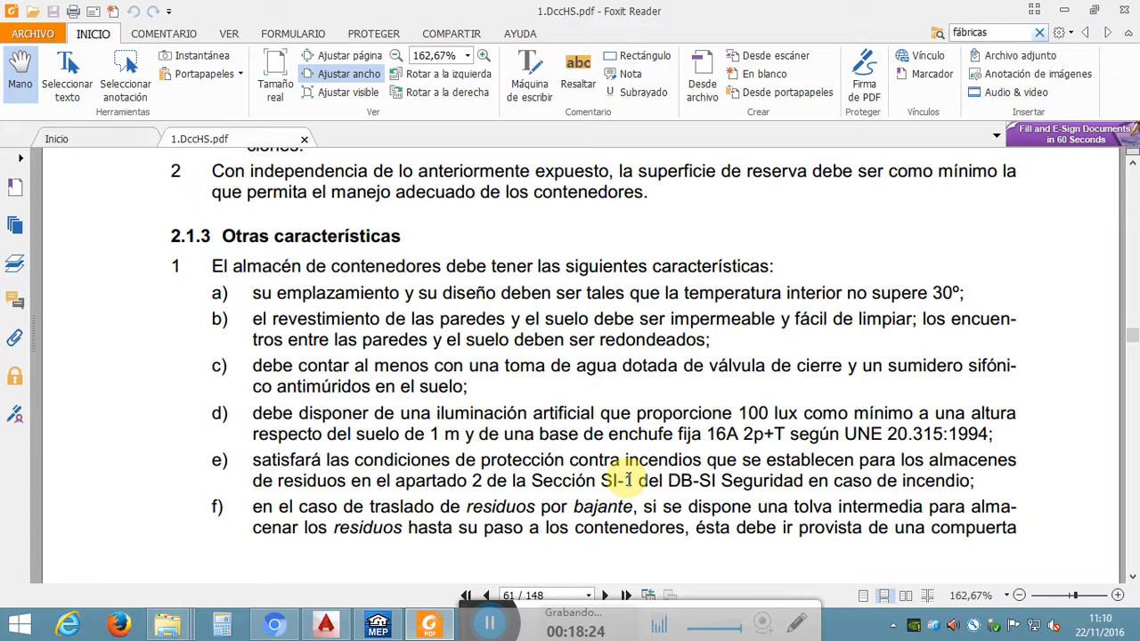
pyautogui.scroll(-3, 649, 434)
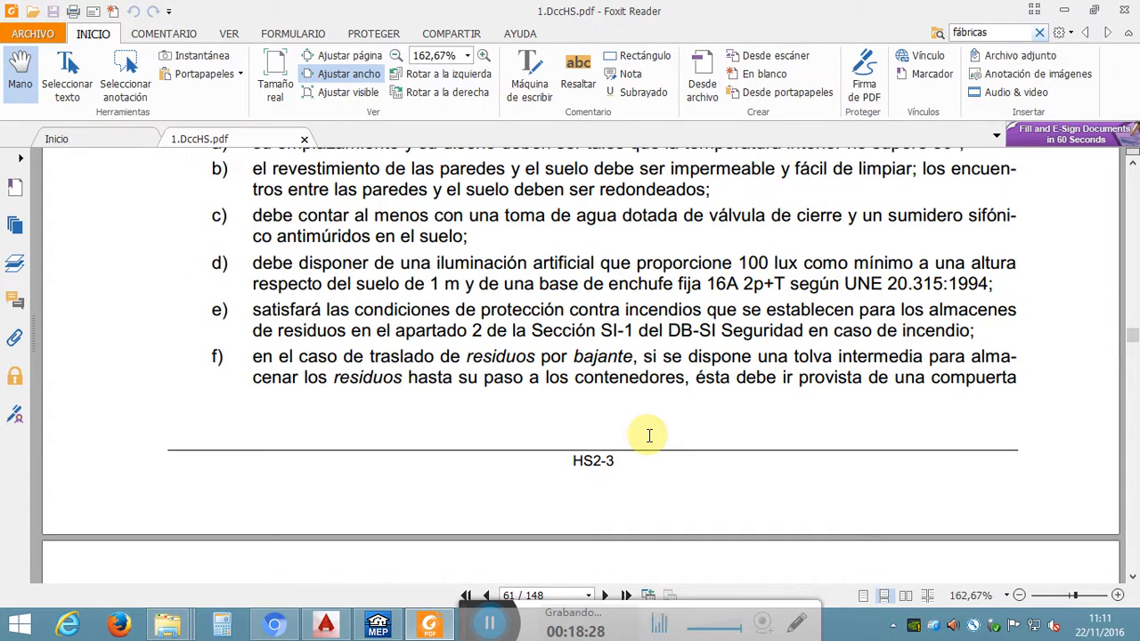
pyautogui.scroll(-6, 649, 435)
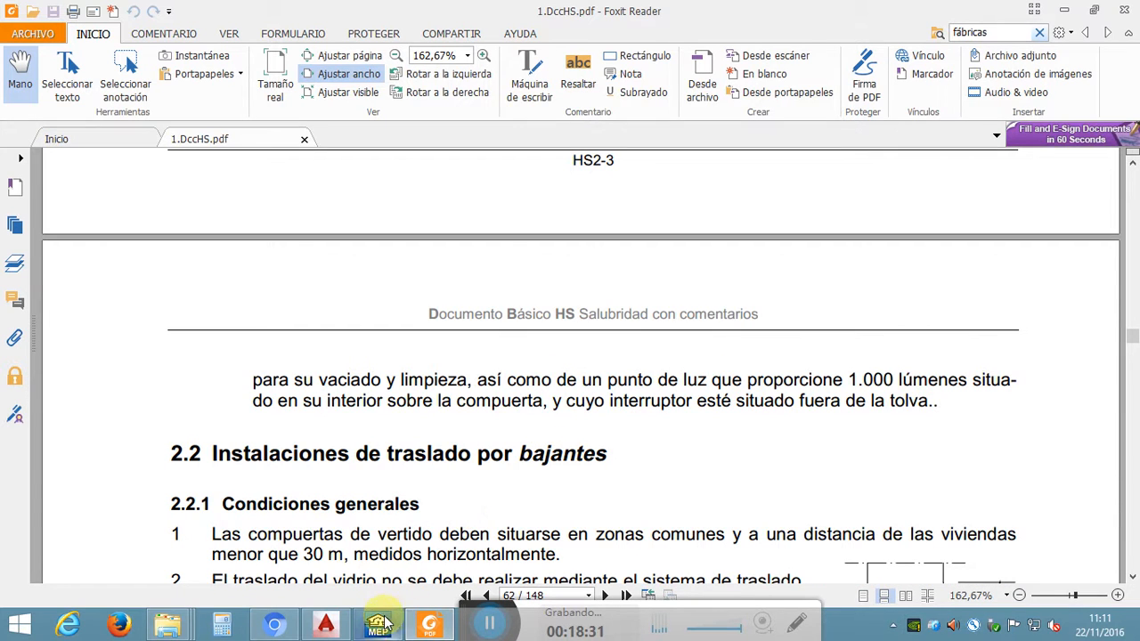
# Step: Return to CYPECAD MEP and generate the report Cumplimiento del CTE DB HS 2: Recogida y evacuación de residuos
pyautogui.click(388, 628)
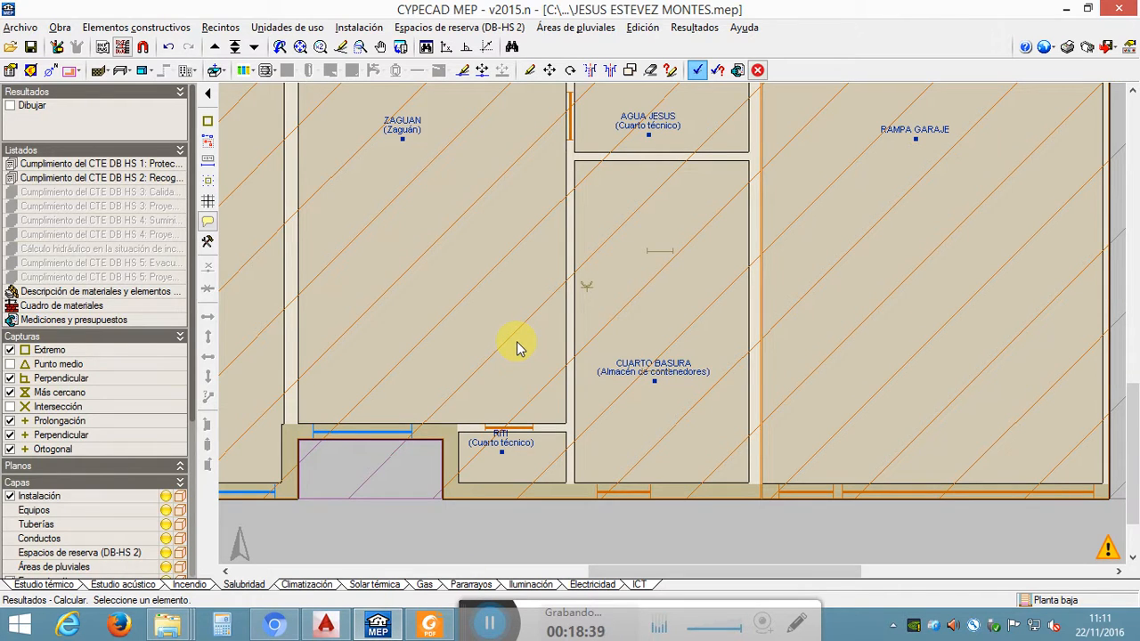
pyautogui.click(19, 28)
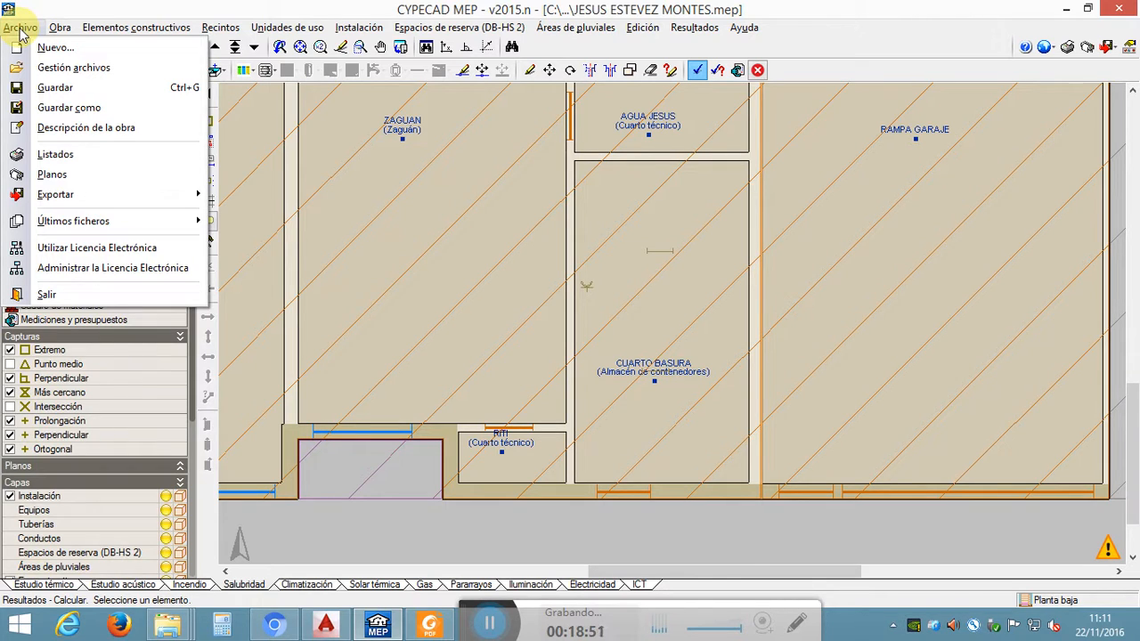
pyautogui.click(55, 155)
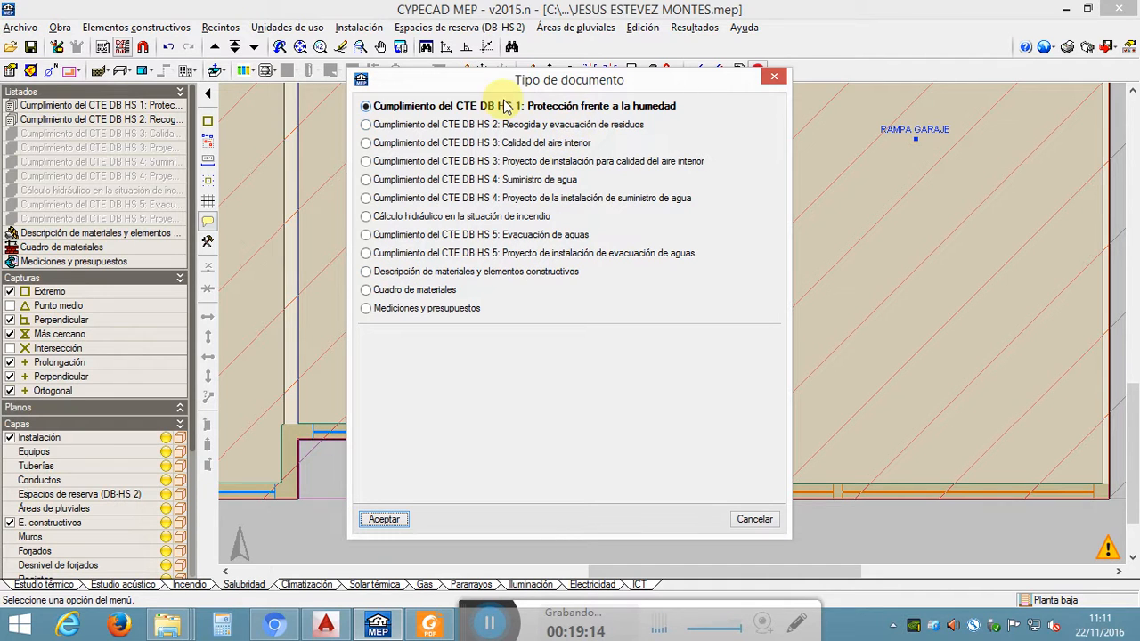
pyautogui.click(385, 129)
pyautogui.click(389, 522)
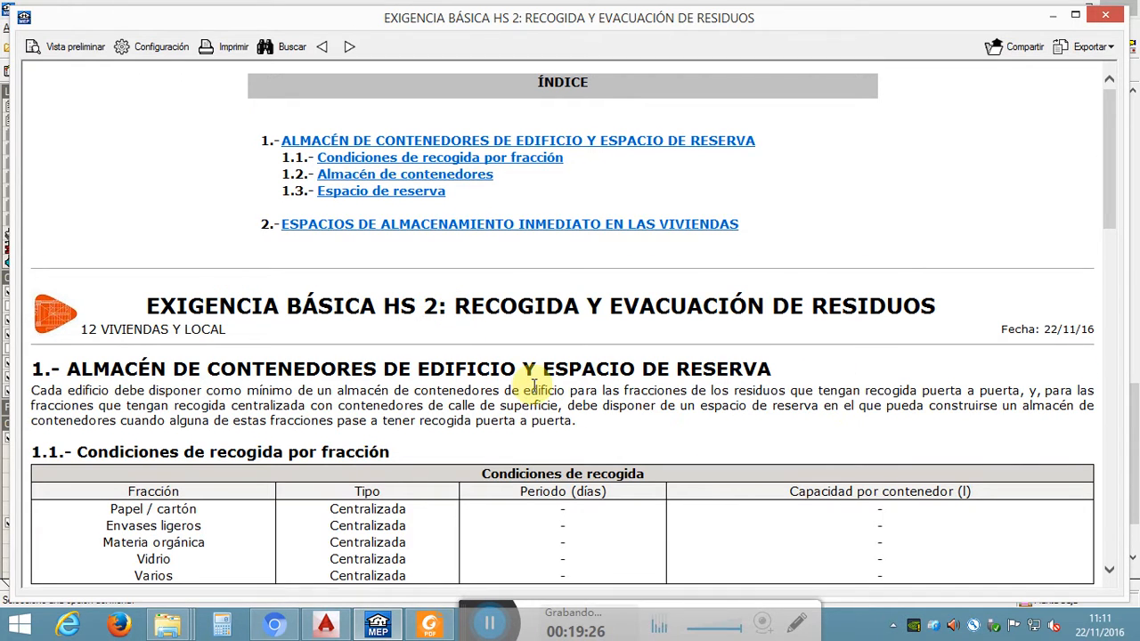
# Step: Review the DB HS 2 report's collection conditions, reserve space and dwelling storage capacities, then close the report and the document type selection
pyautogui.scroll(-3, 534, 392)
pyautogui.scroll(-1, 533, 390)
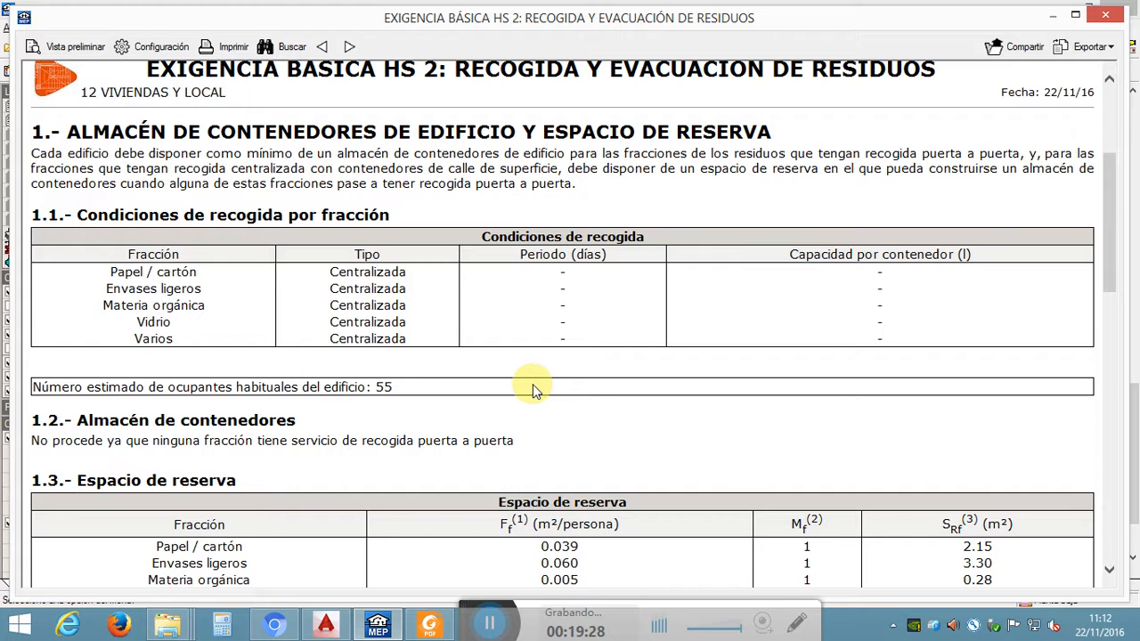
pyautogui.scroll(-2, 361, 389)
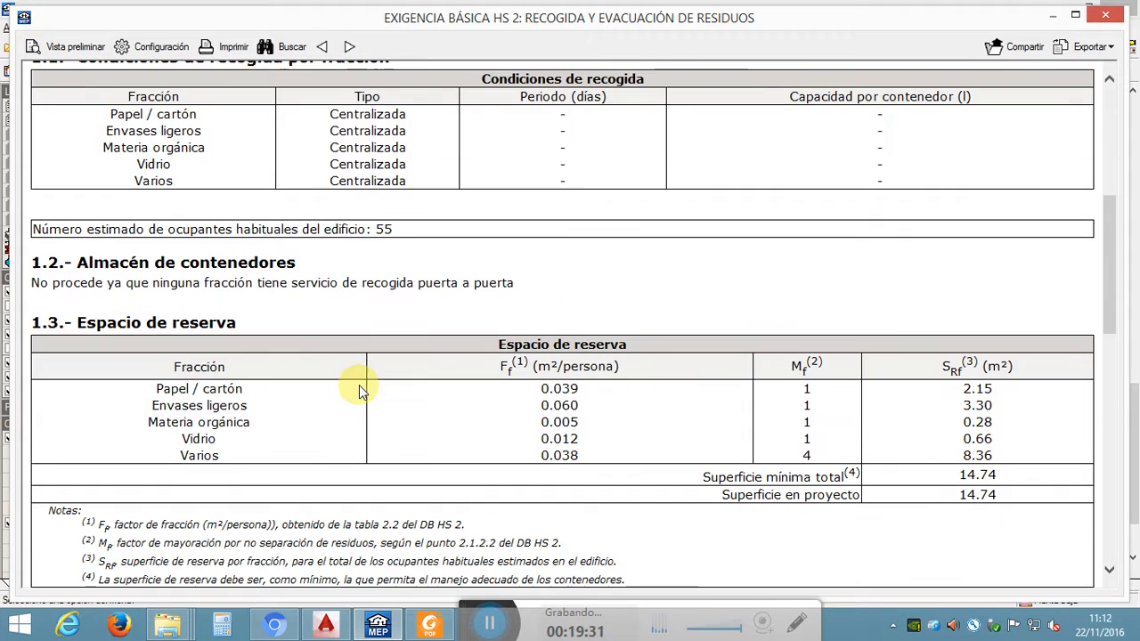
pyautogui.scroll(-2, 348, 292)
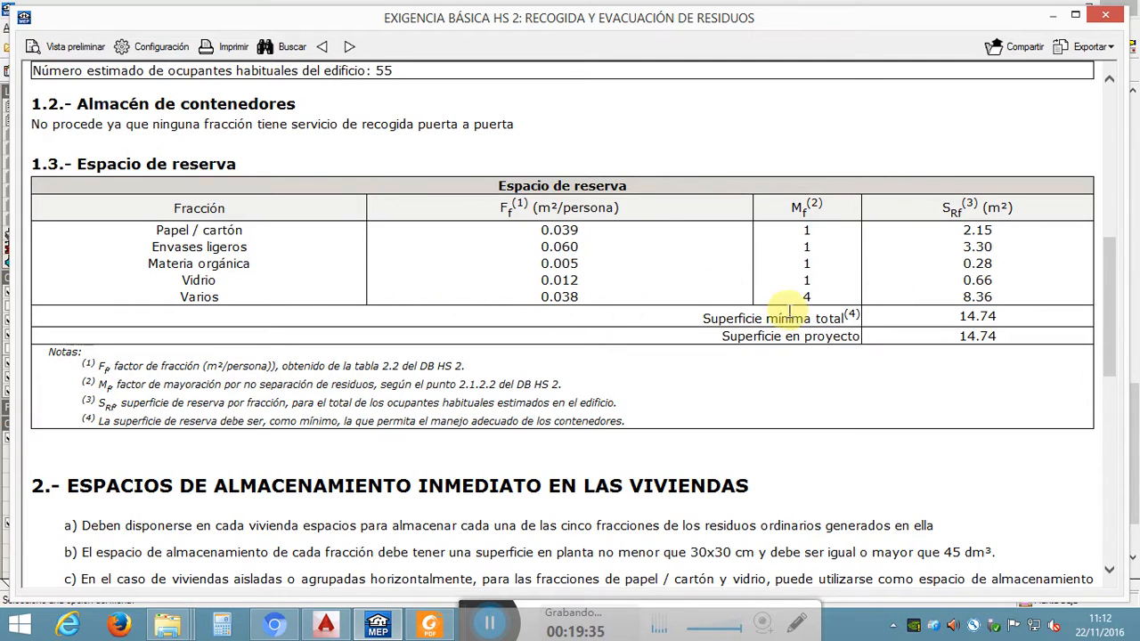
pyautogui.scroll(-3, 677, 233)
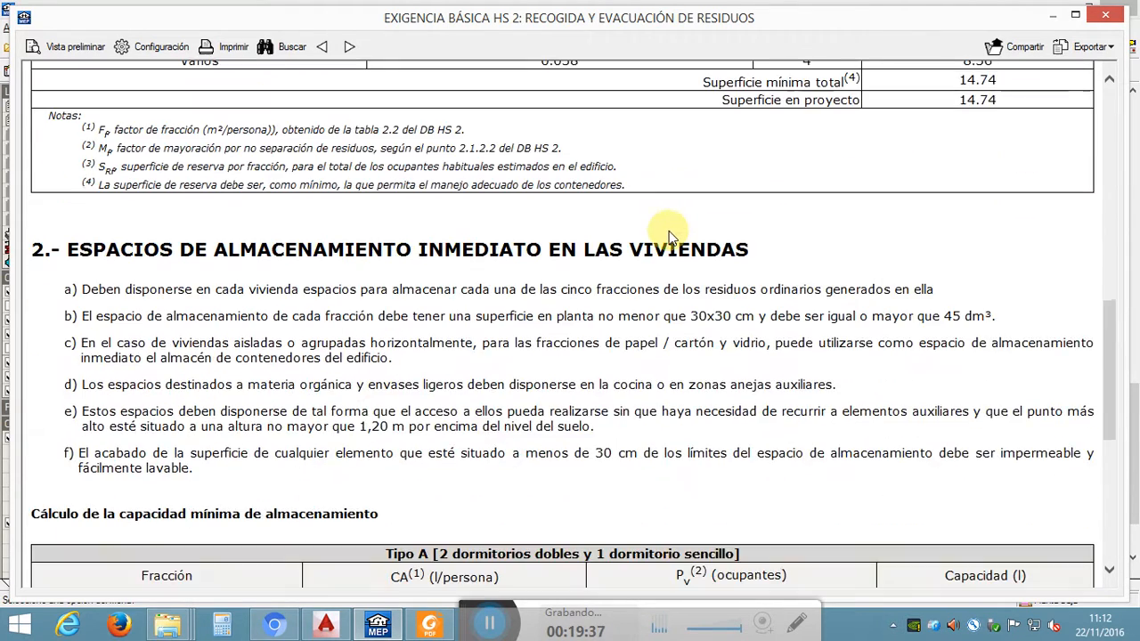
pyautogui.scroll(-4, 668, 234)
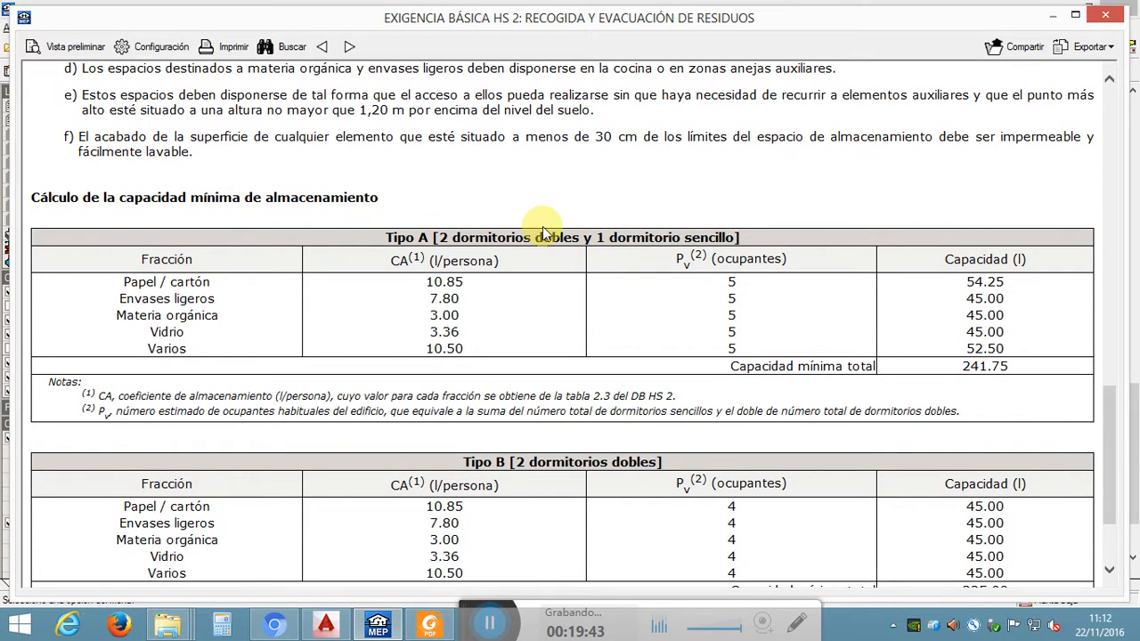
pyautogui.scroll(-2, 545, 230)
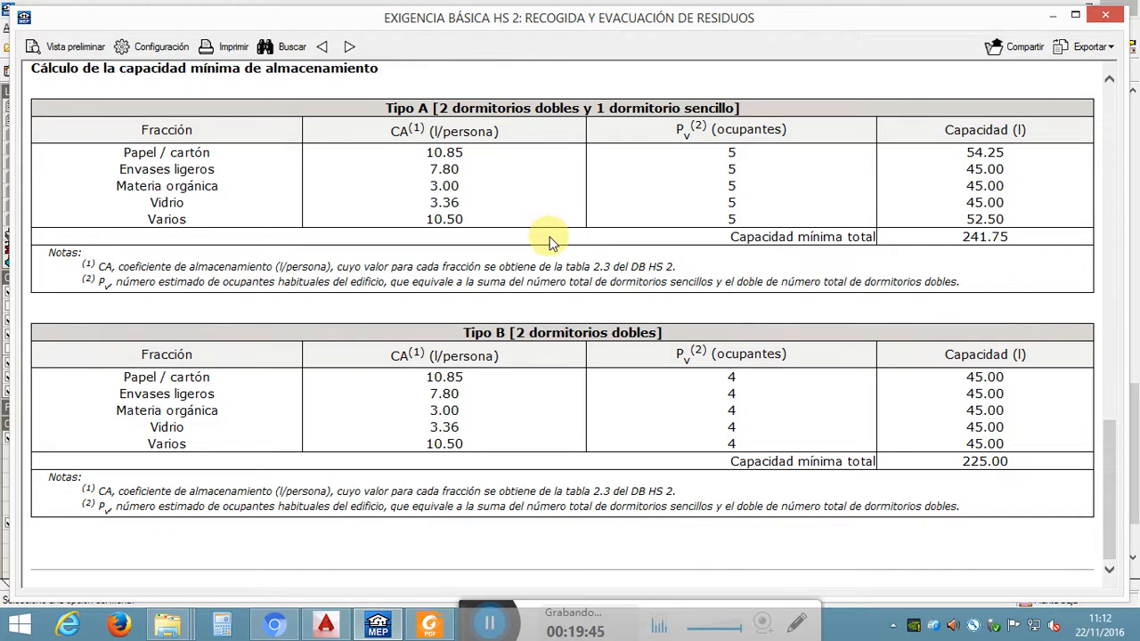
pyautogui.scroll(3, 910, 411)
pyautogui.scroll(3, 638, 388)
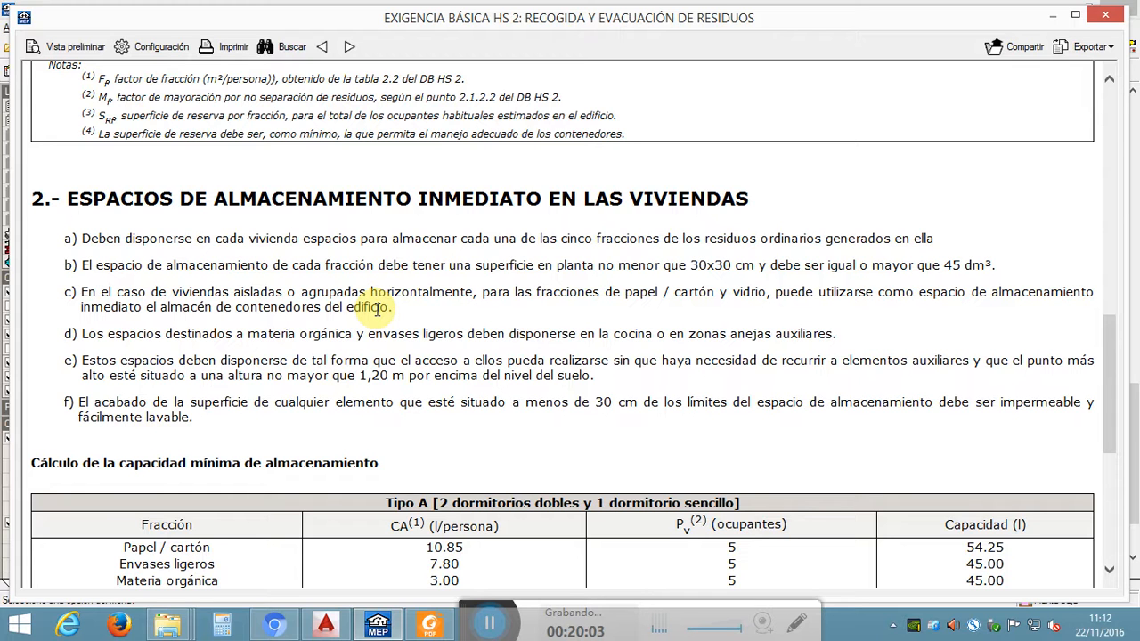
pyautogui.scroll(-5, 378, 309)
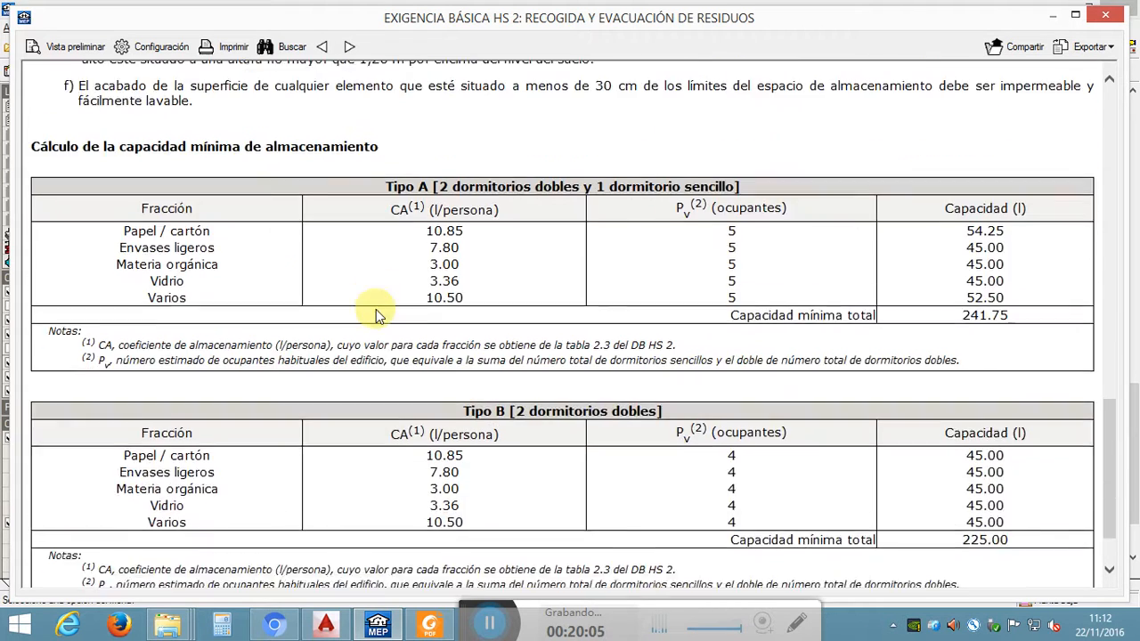
pyautogui.scroll(7, 377, 311)
pyautogui.scroll(10, 378, 312)
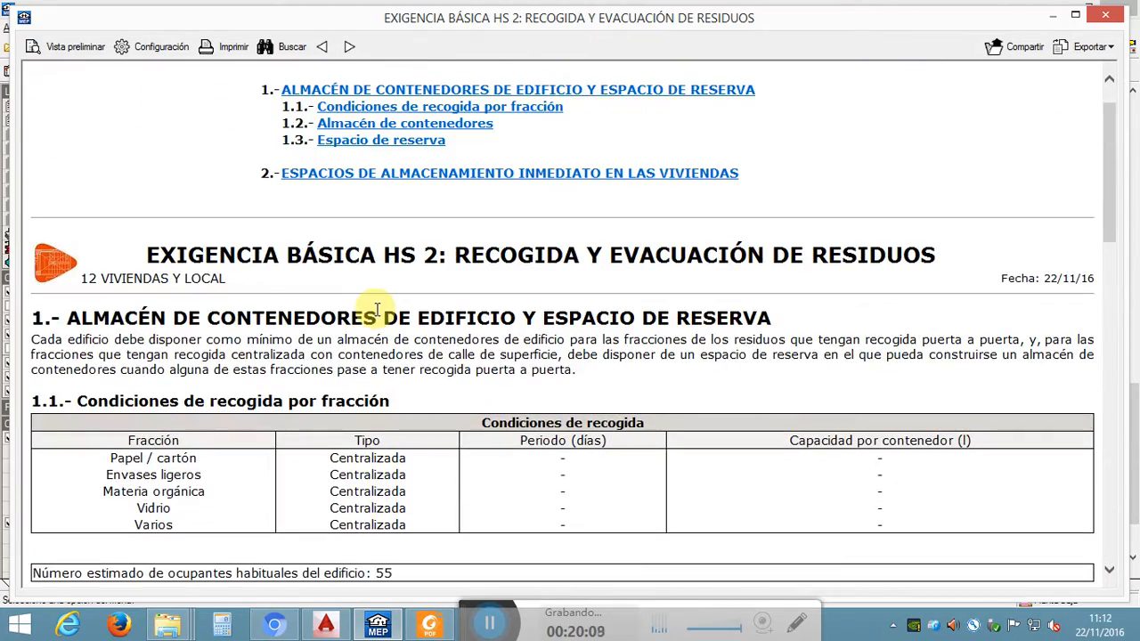
pyautogui.scroll(1, 378, 308)
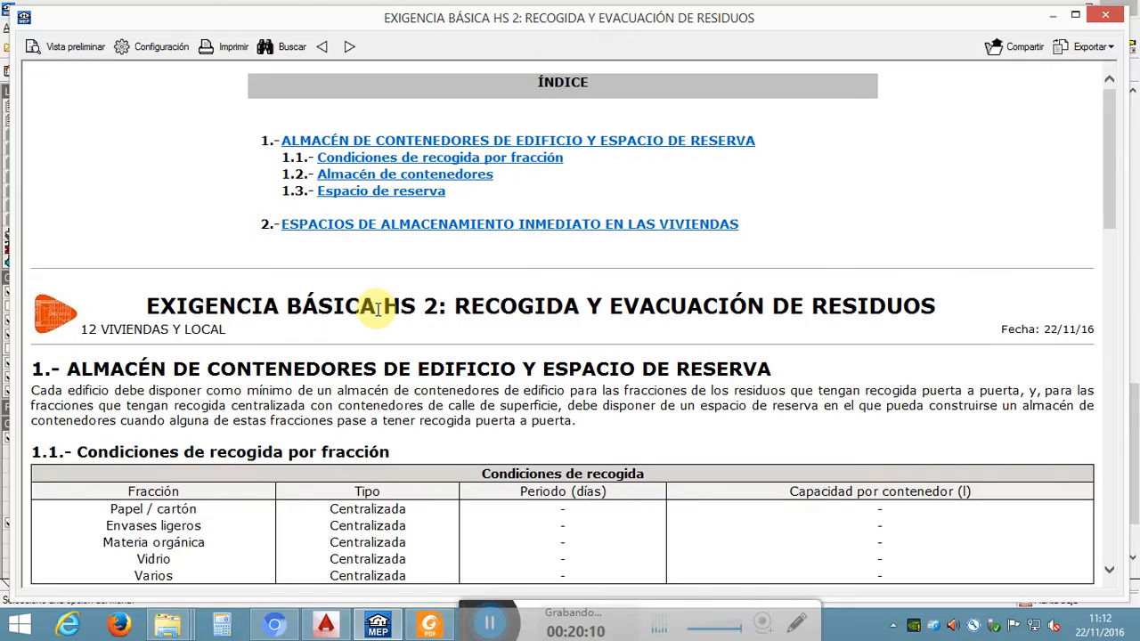
pyautogui.scroll(-3, 378, 308)
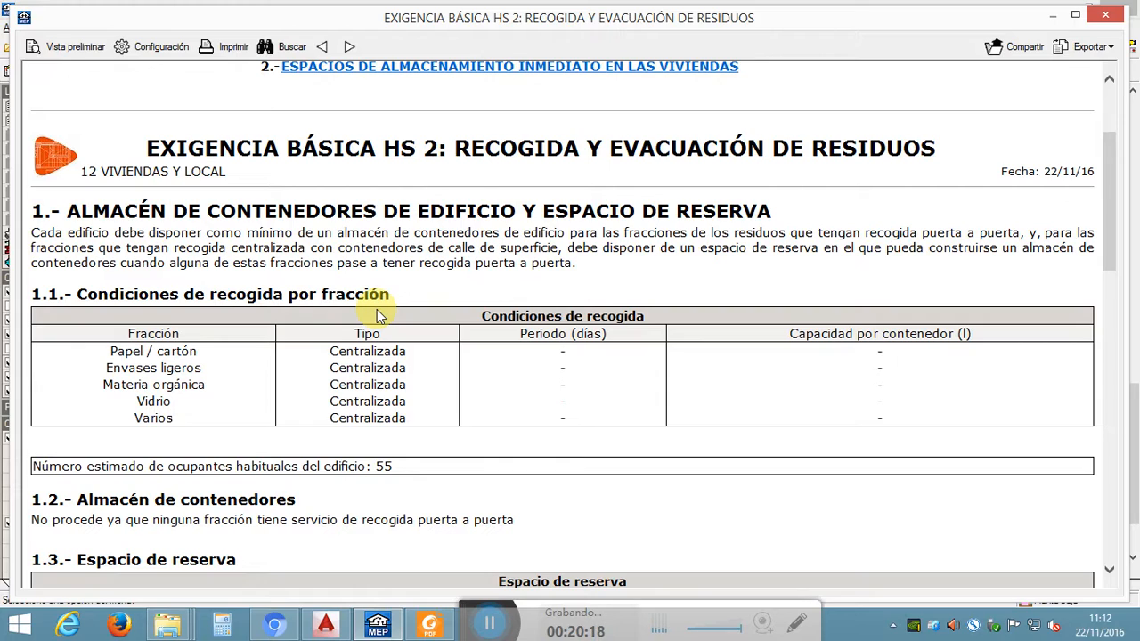
pyautogui.scroll(-8, 377, 309)
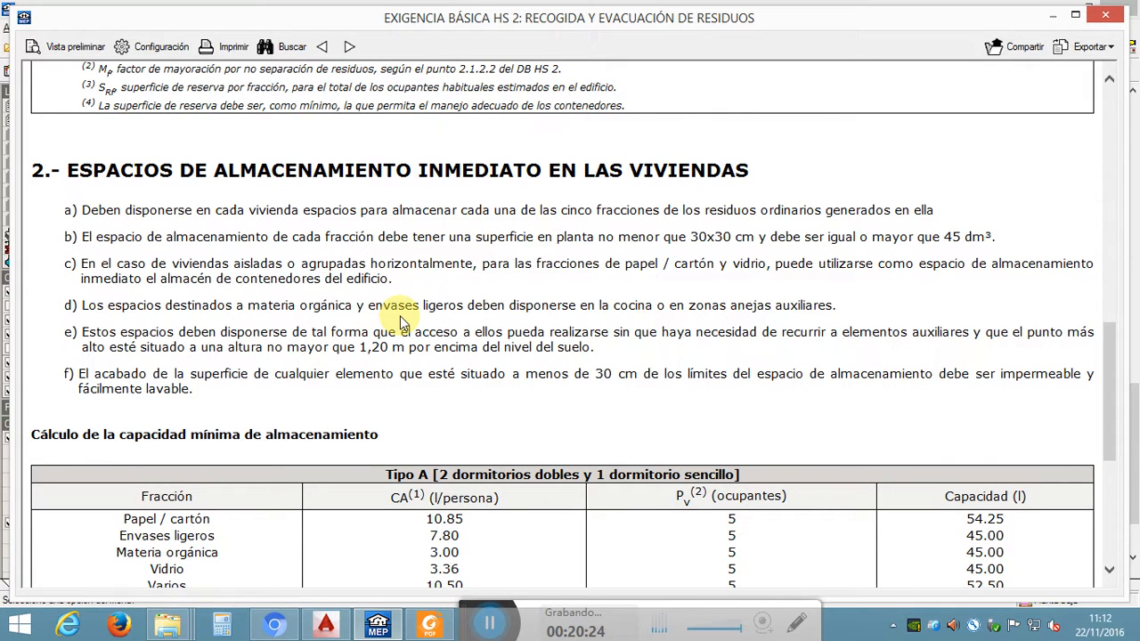
pyautogui.scroll(-4, 400, 319)
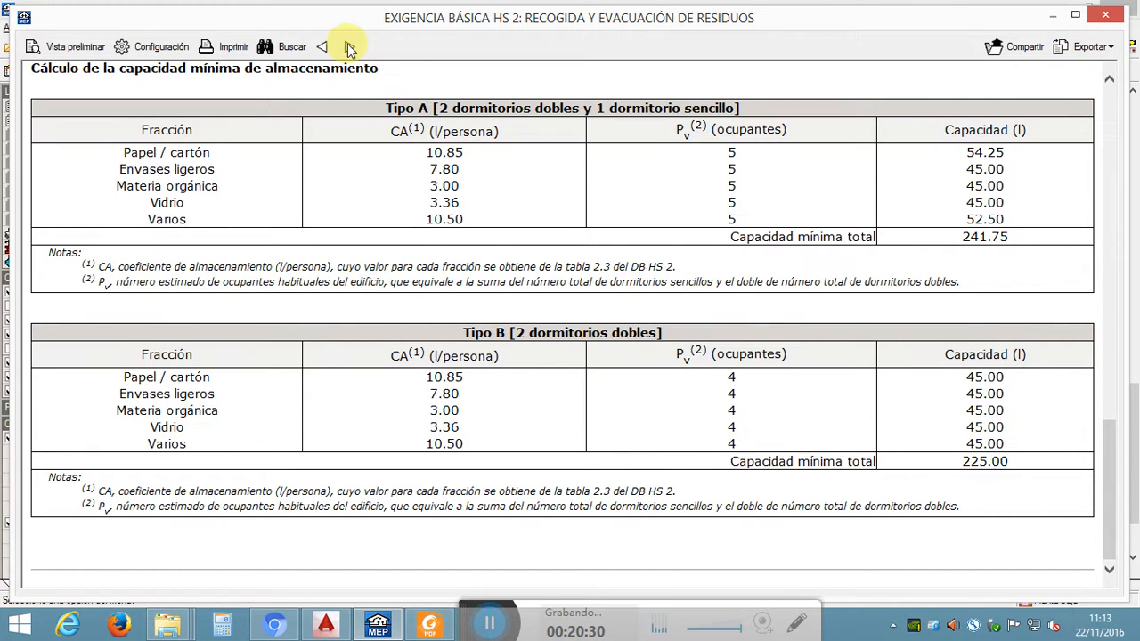
pyautogui.click(1105, 15)
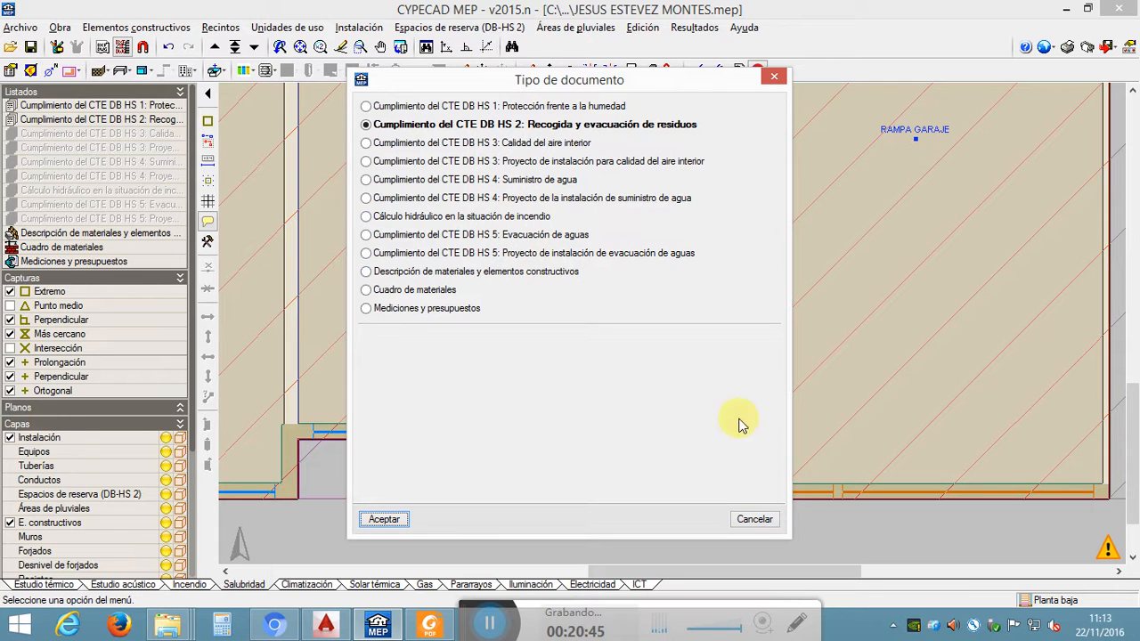
pyautogui.click(754, 520)
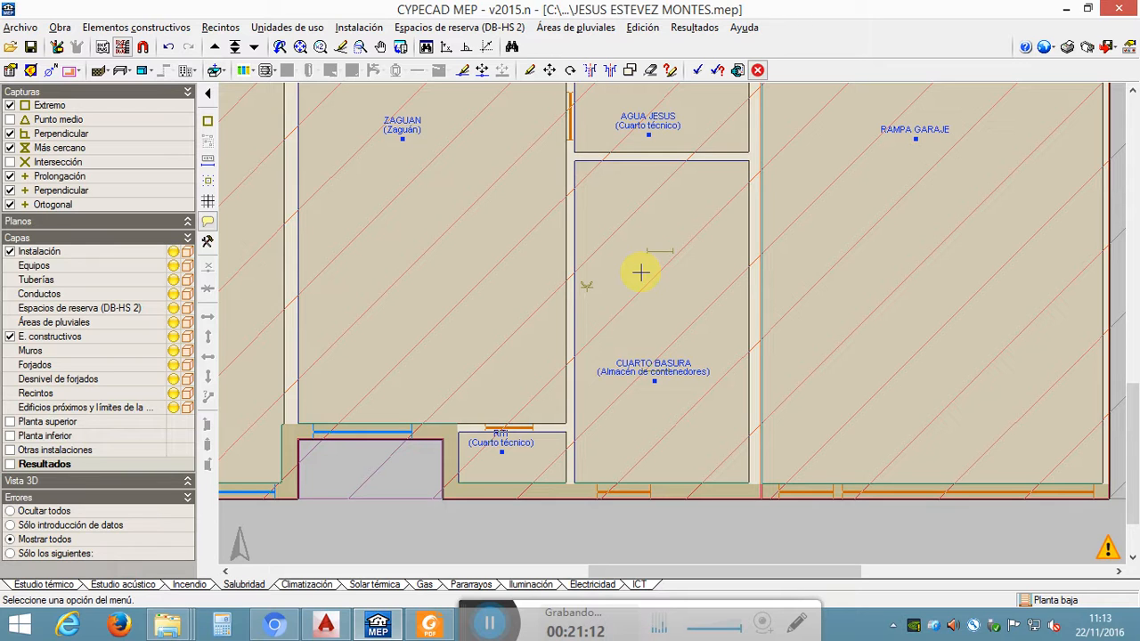
pyautogui.scroll(-4, 642, 272)
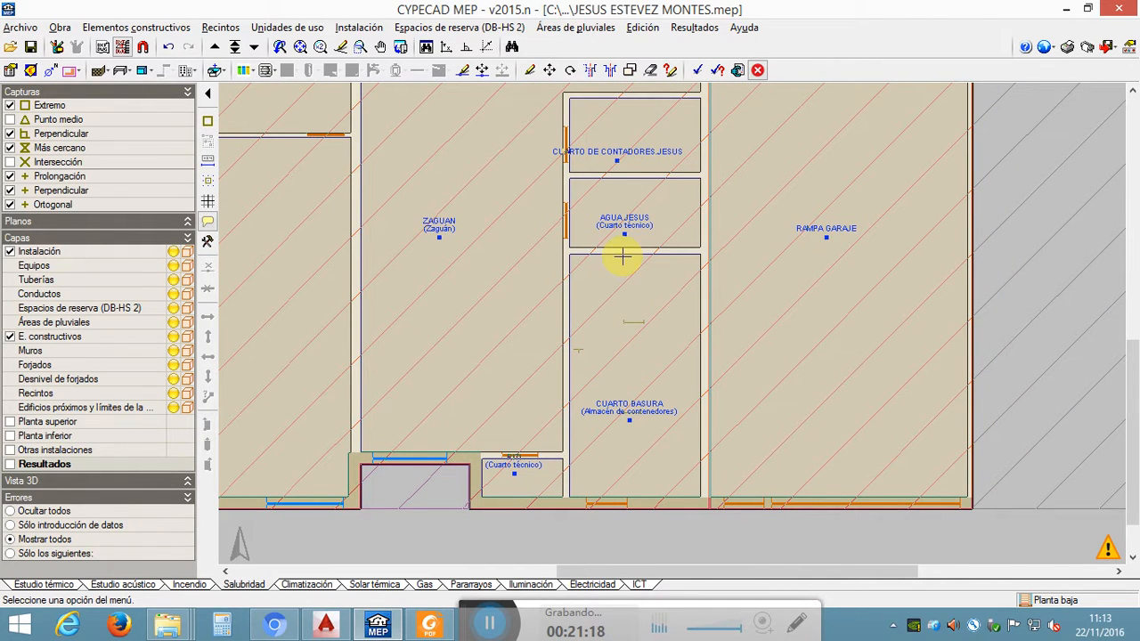
pyautogui.moveTo(618, 257); pyautogui.dragTo(612, 303, button='middle')
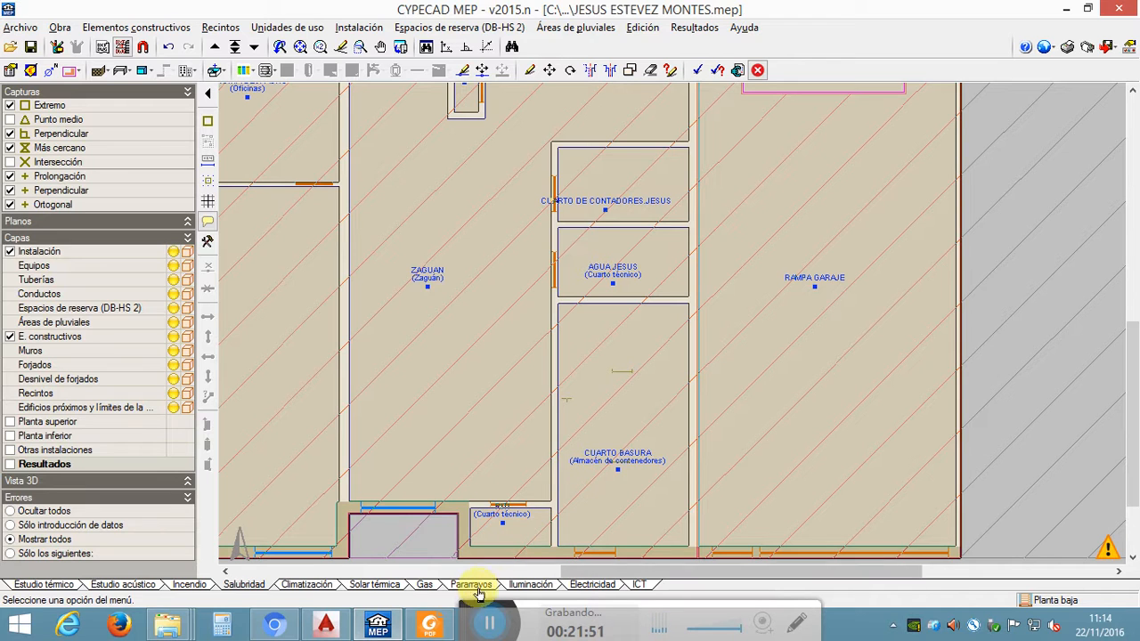
pyautogui.moveTo(472, 554); pyautogui.dragTo(516, 559)
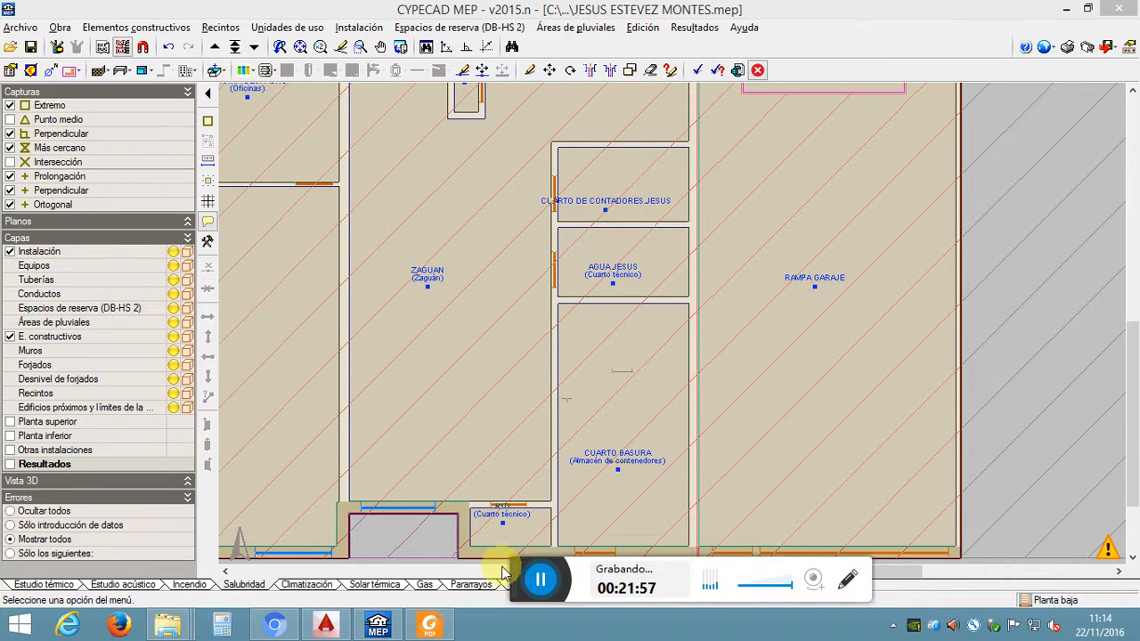
# Step: Switch to Chromium, search the web for dropbox in a new tab and open the Dropbox sign-in page
pyautogui.click(278, 627)
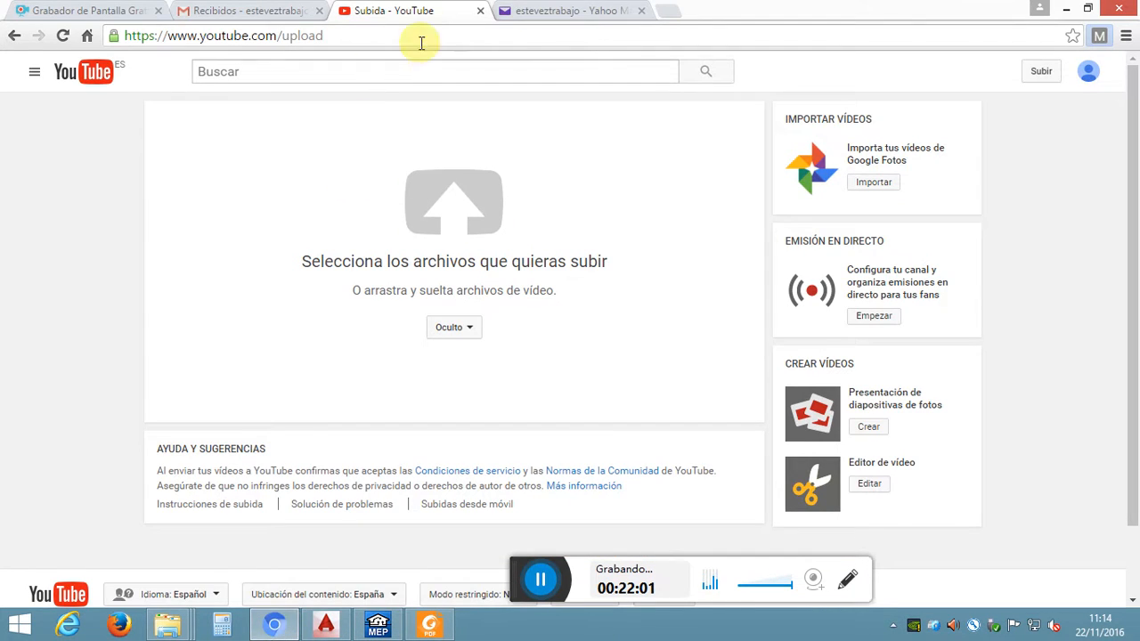
pyautogui.click(572, 13)
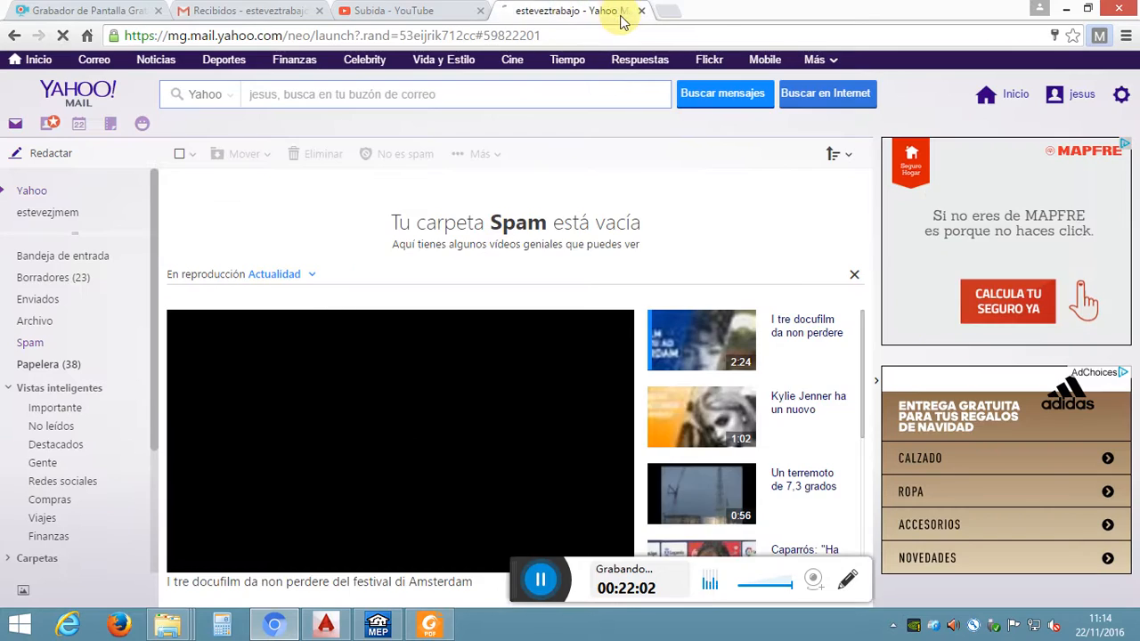
pyautogui.click(666, 13)
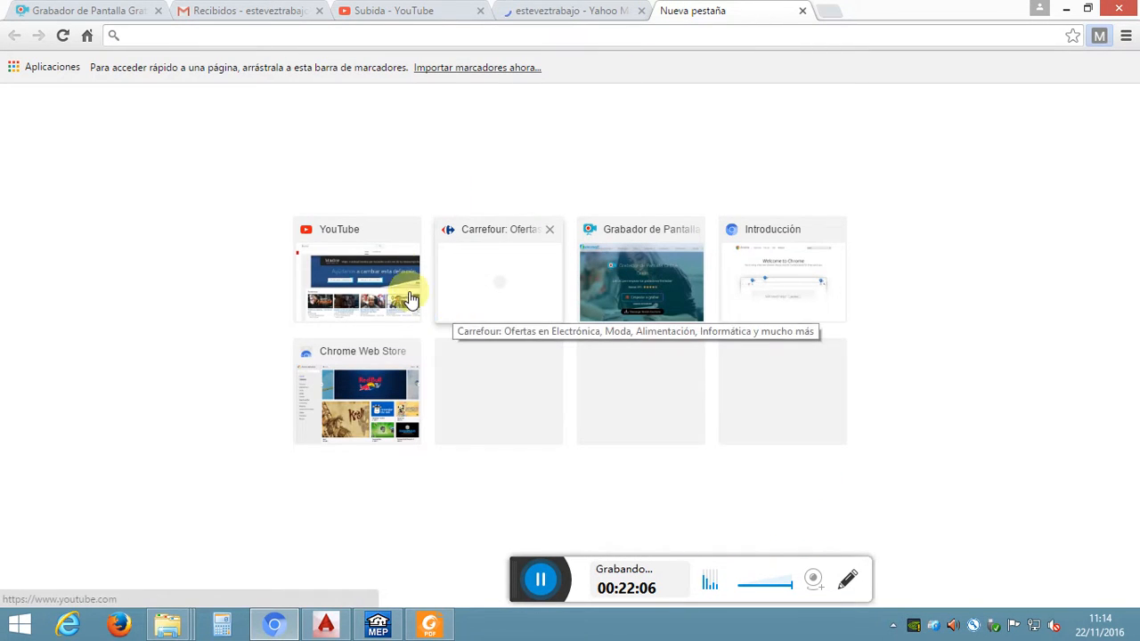
pyautogui.click(175, 37)
pyautogui.write('dropb')
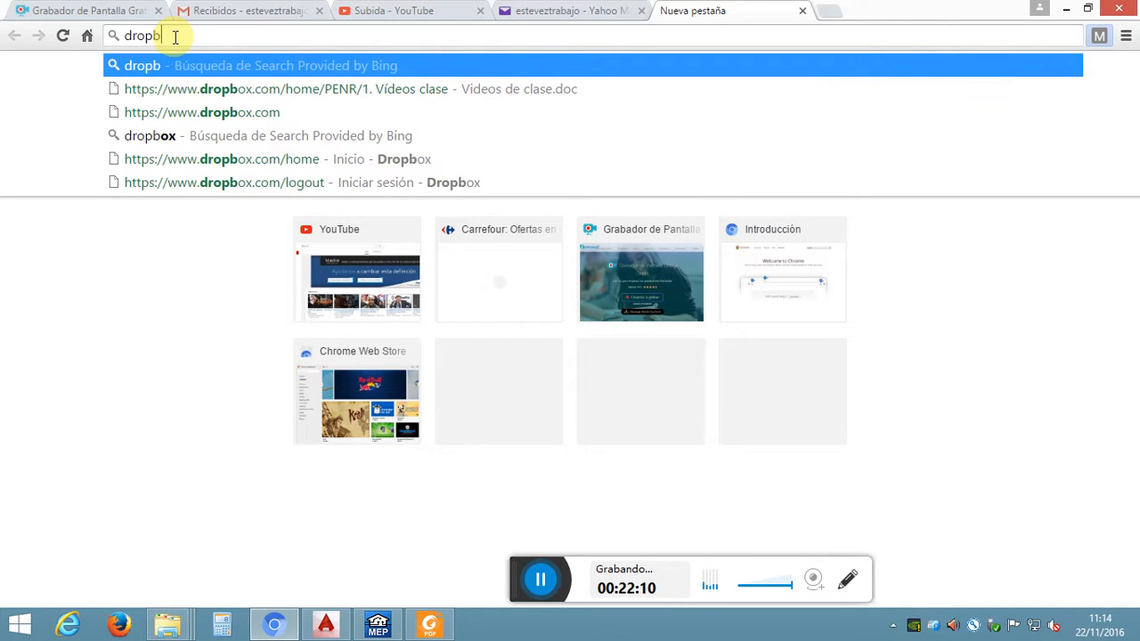
pyautogui.write('ox')
pyautogui.press('Return')
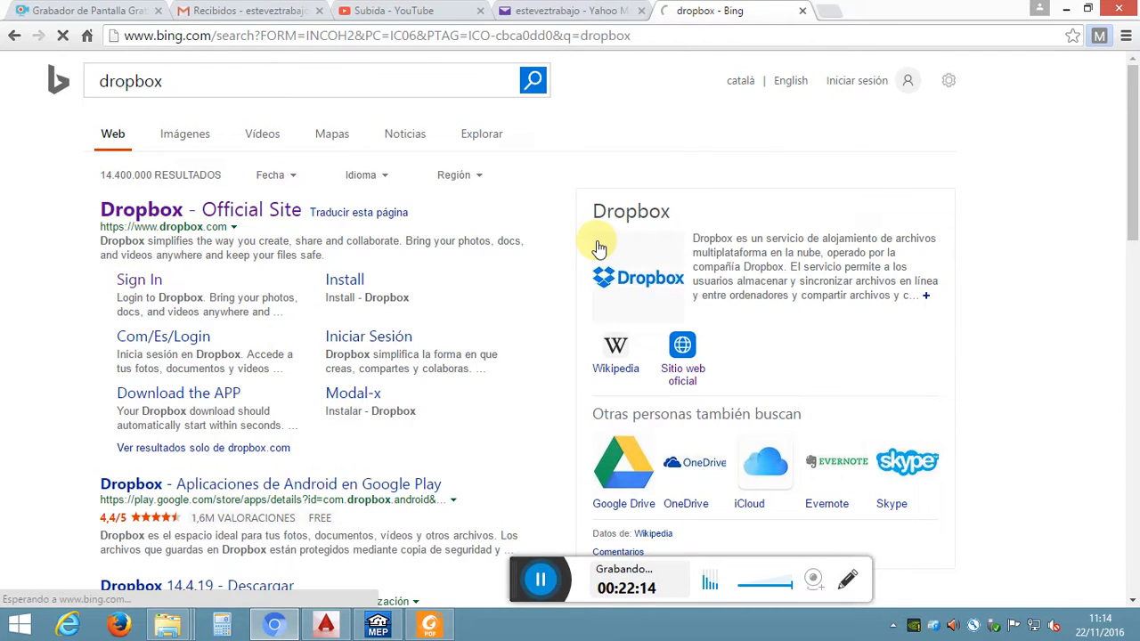
pyautogui.click(601, 245)
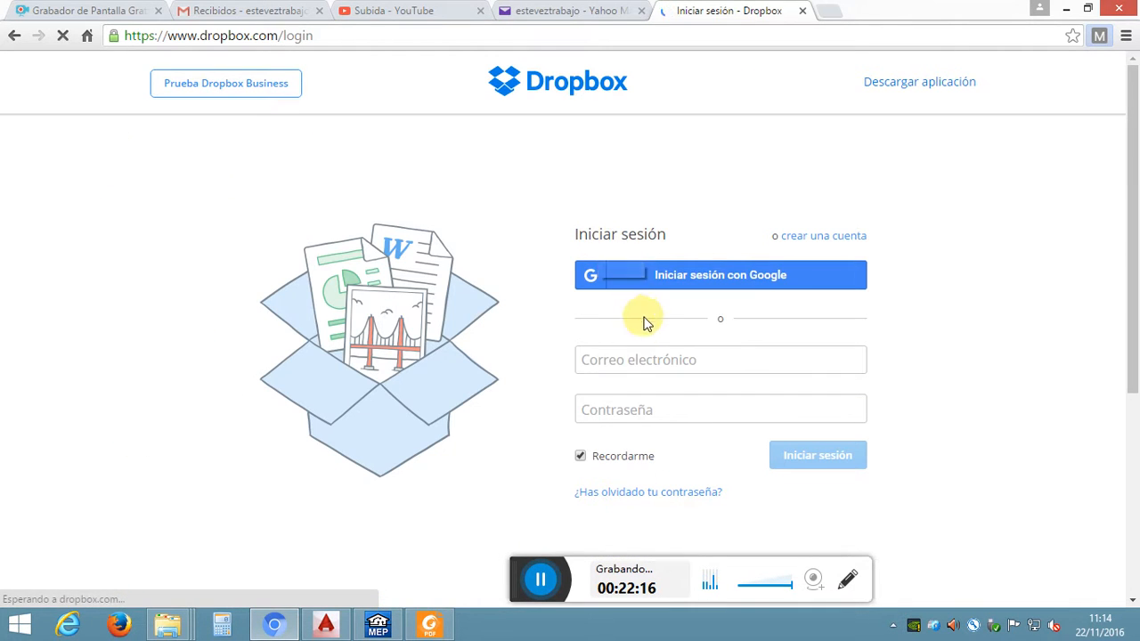
# Step: Sign in to Dropbox with the account e-mail and password, with the Recordarme option turned off
pyautogui.click(640, 358)
pyautogui.write('es')
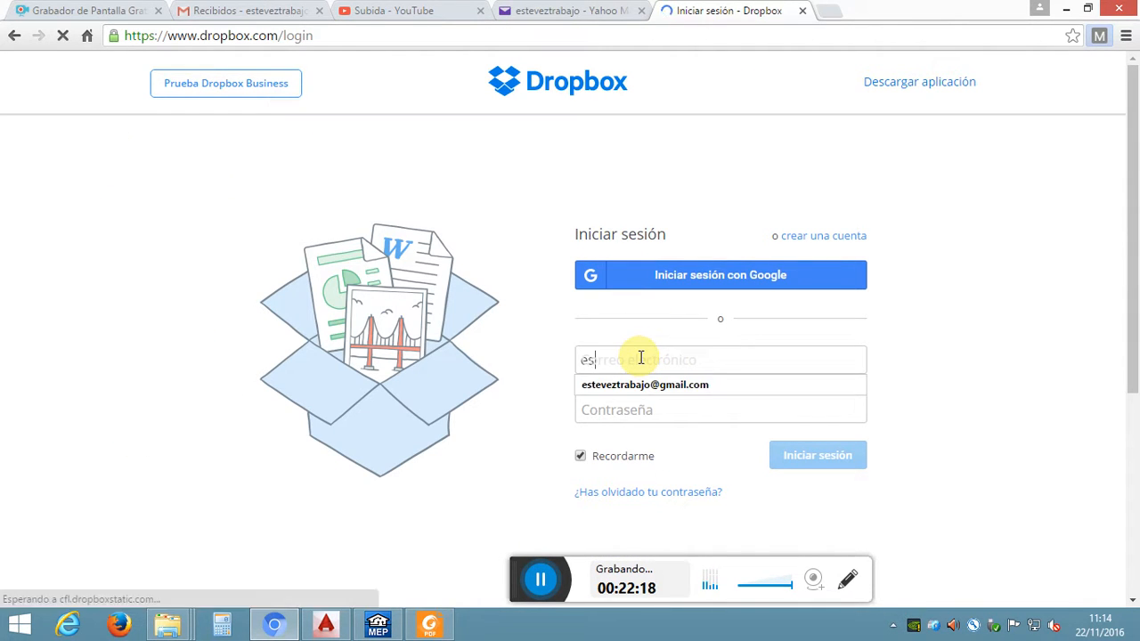
pyautogui.click(641, 388)
pyautogui.click(638, 359)
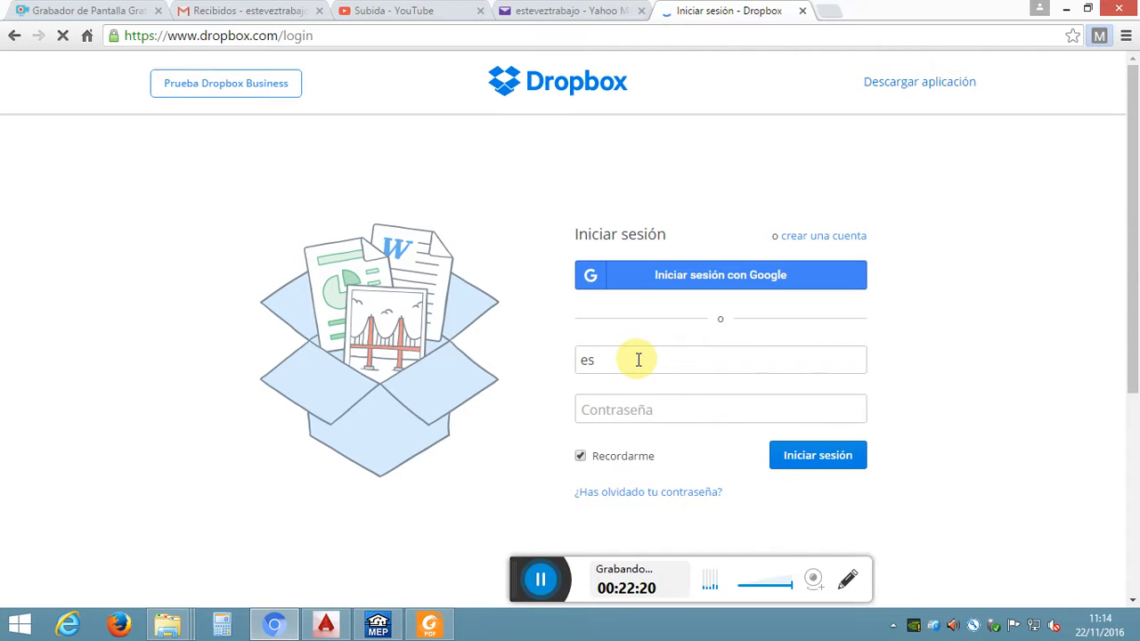
pyautogui.click(628, 378)
pyautogui.click(580, 455)
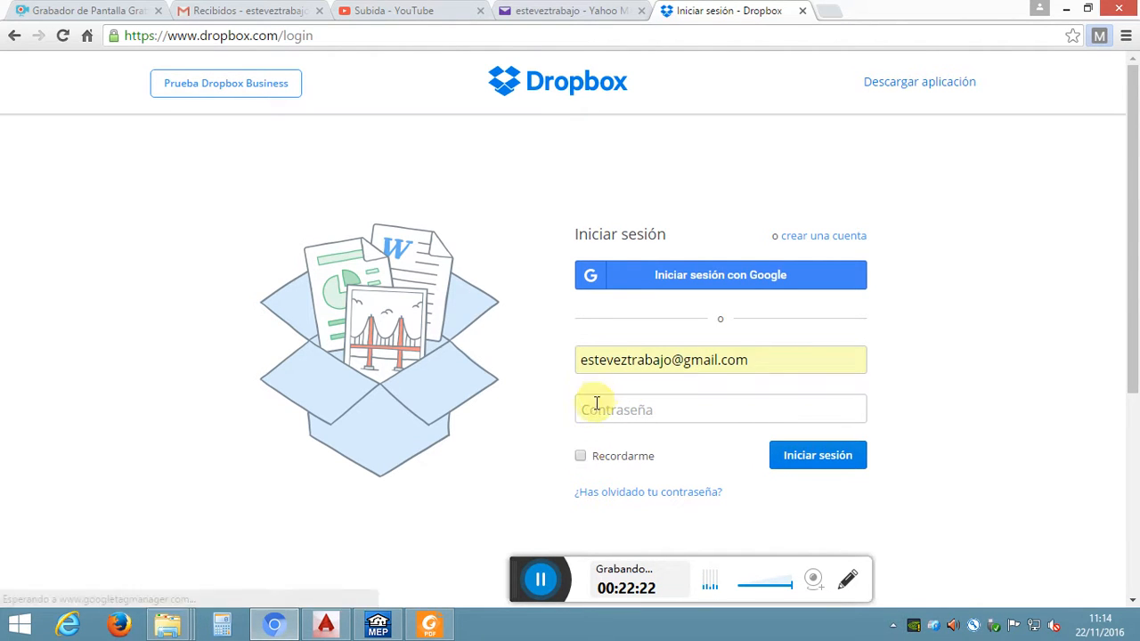
pyautogui.click(596, 404)
pyautogui.write('•••')
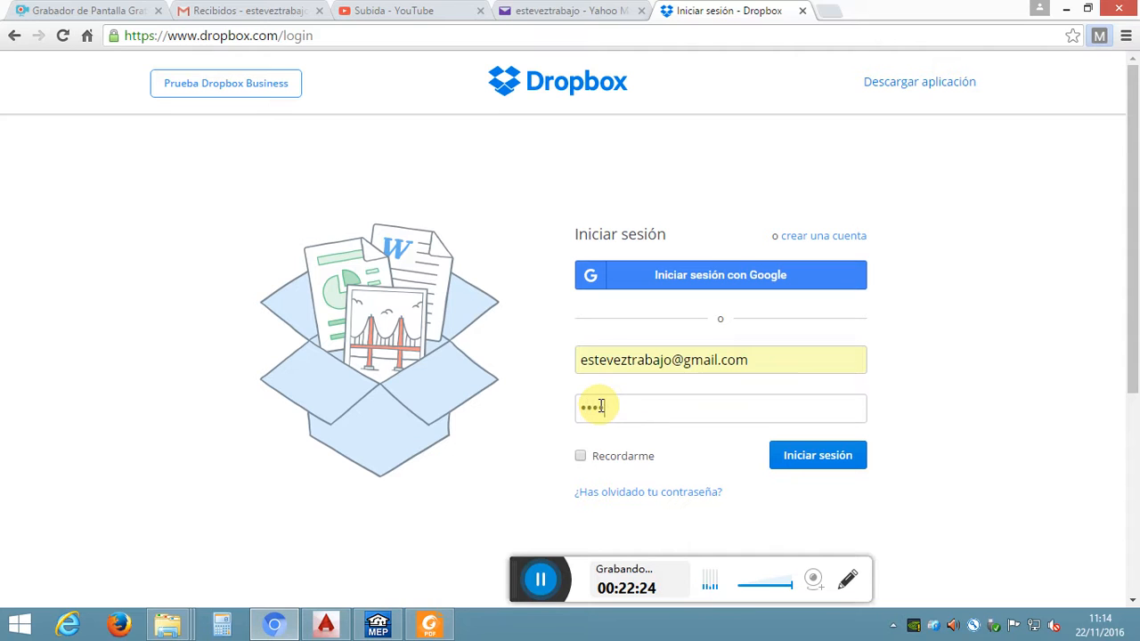
pyautogui.write('••••••••')
pyautogui.click(792, 450)
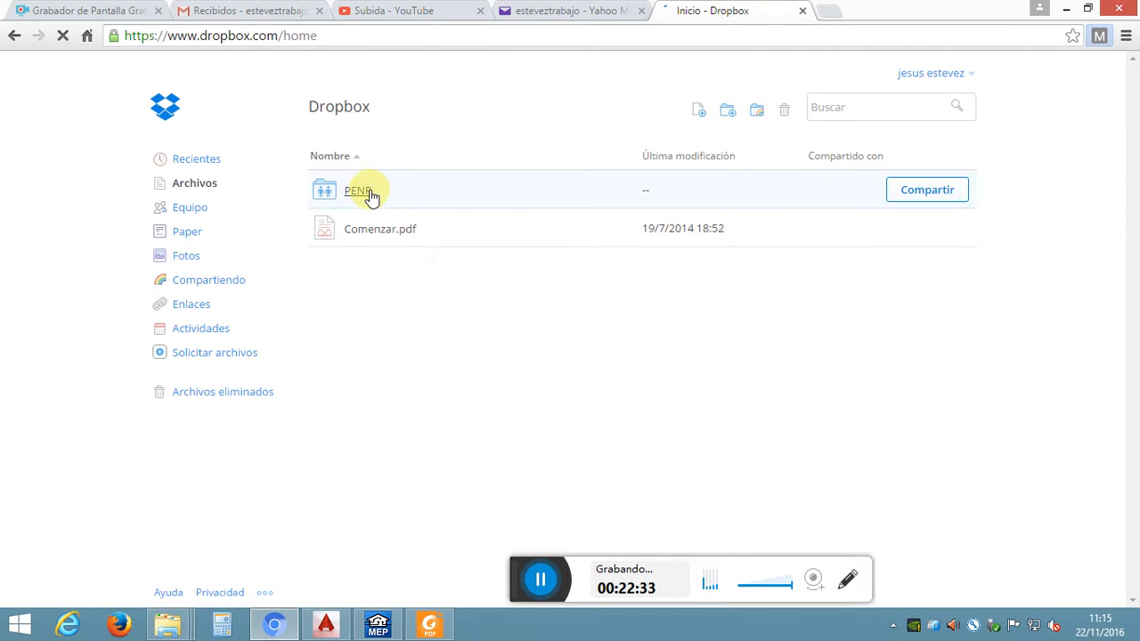
# Step: Open Videos de clase.doc from the PENR folder's 1. Vídeos clase subfolder and find the Vídeo 032 entry
pyautogui.click(364, 211)
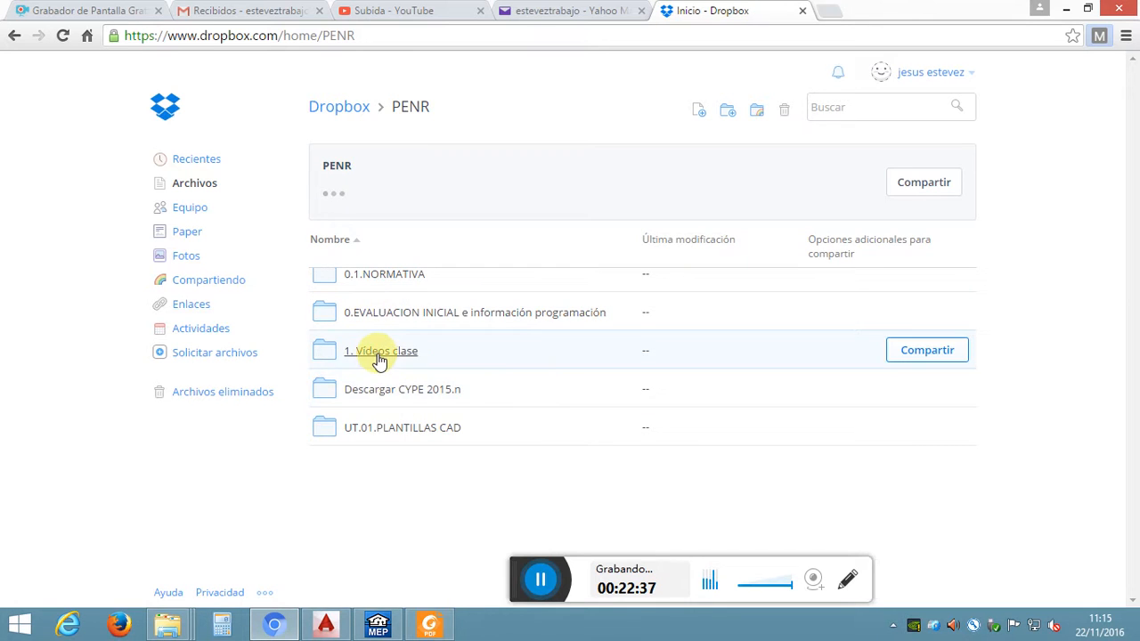
pyautogui.click(376, 356)
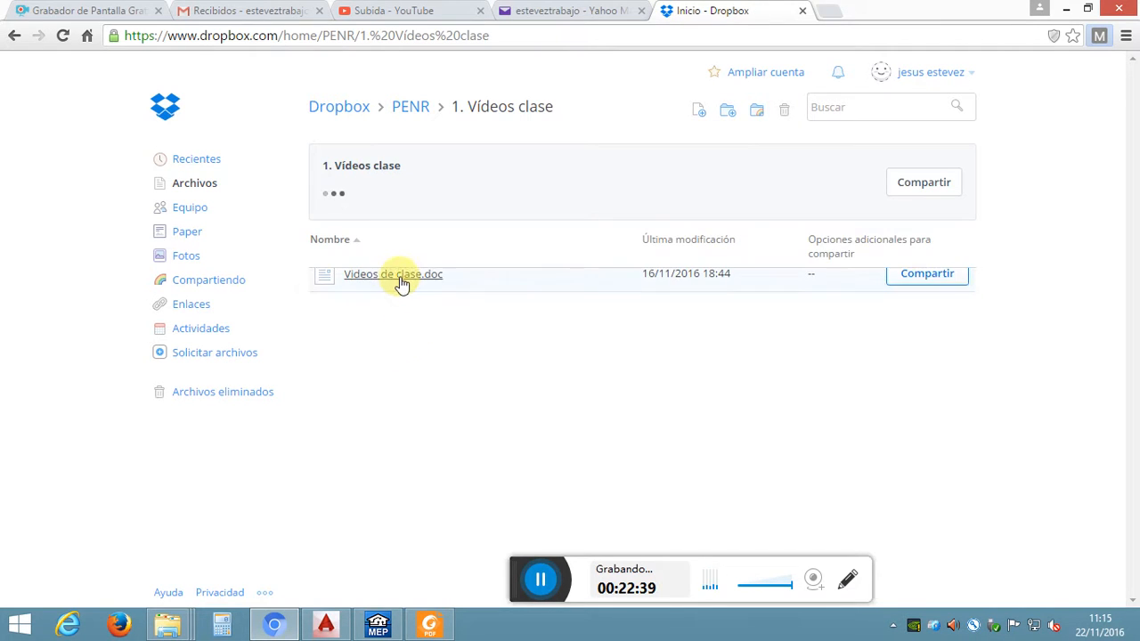
pyautogui.click(397, 278)
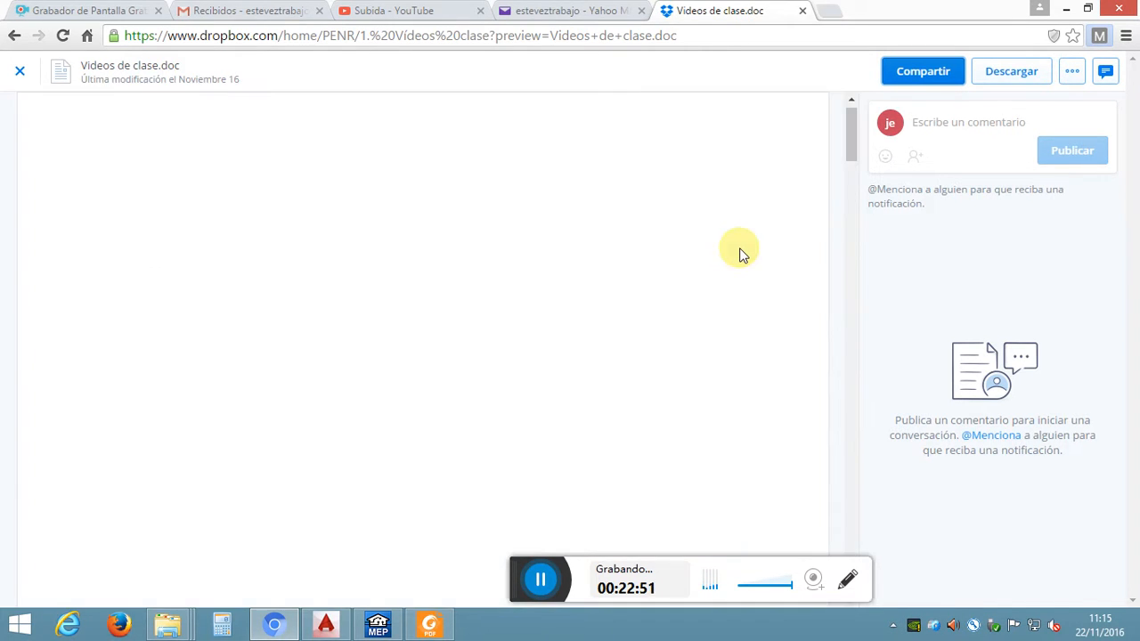
pyautogui.scroll(-20, 691, 245)
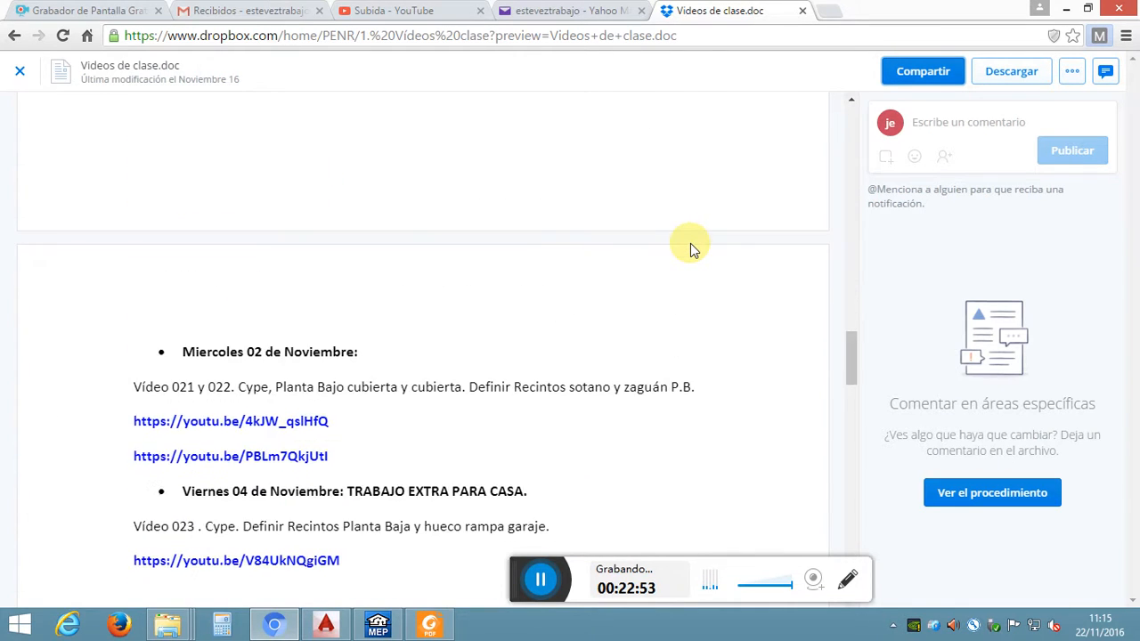
pyautogui.scroll(-5, 690, 250)
pyautogui.scroll(2, 690, 249)
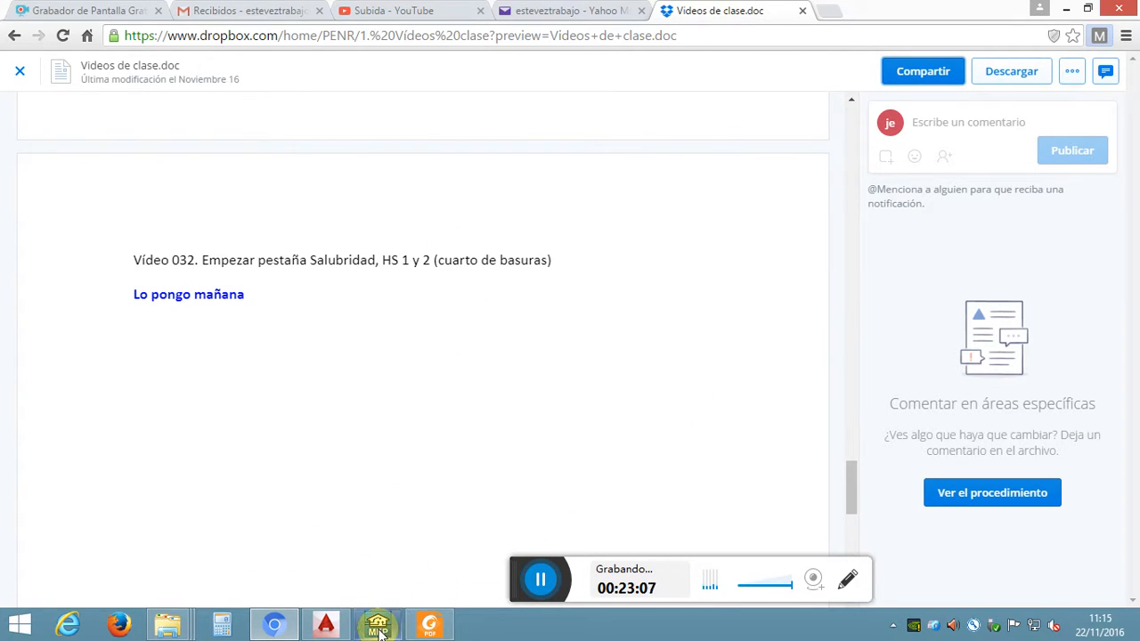
pyautogui.moveTo(330, 631)
pyautogui.moveTo(284, 631)
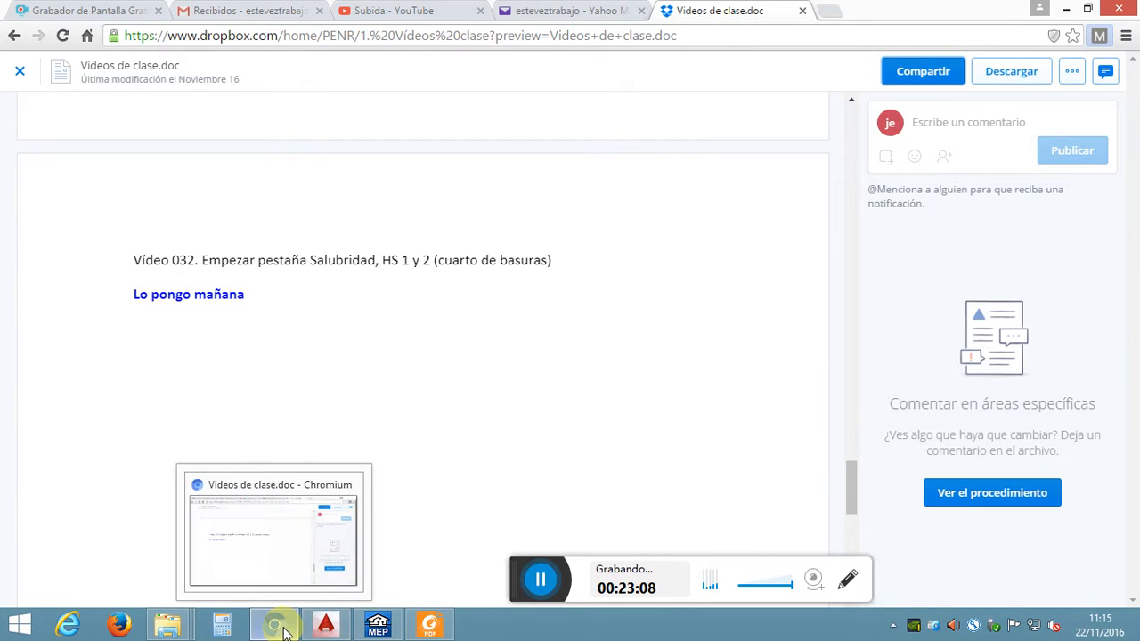
# Step: Switch to CYPECAD MEP and enable HS 3: Calidad del aire interior in the Salubridad general data, opening its ventilation opening type settings
pyautogui.moveTo(425, 631)
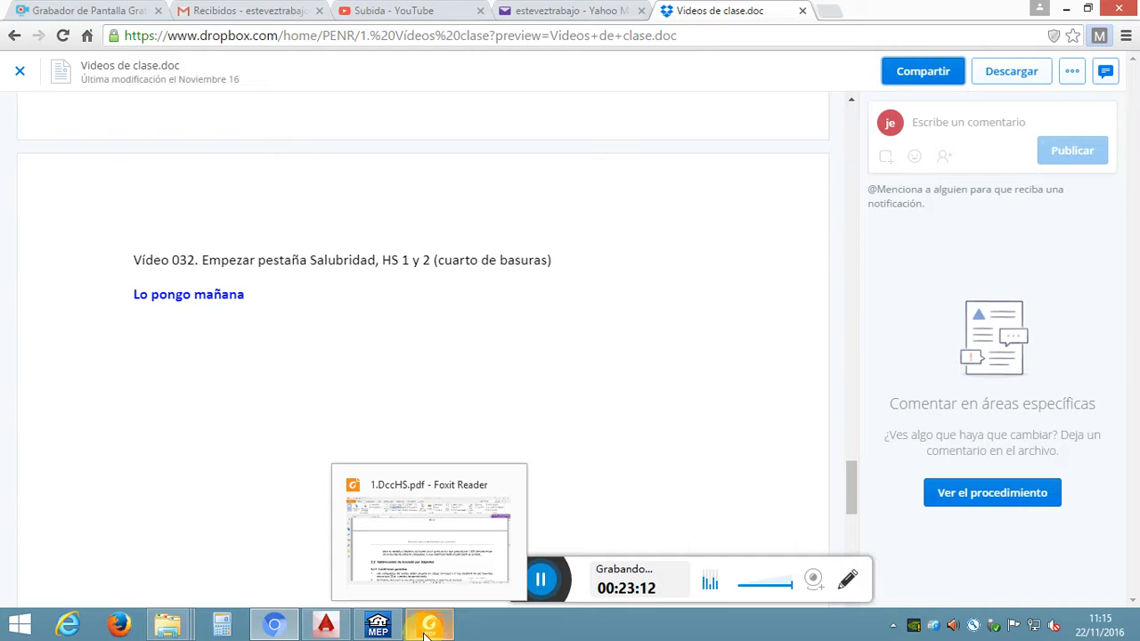
pyautogui.moveTo(378, 628)
pyautogui.click(432, 521)
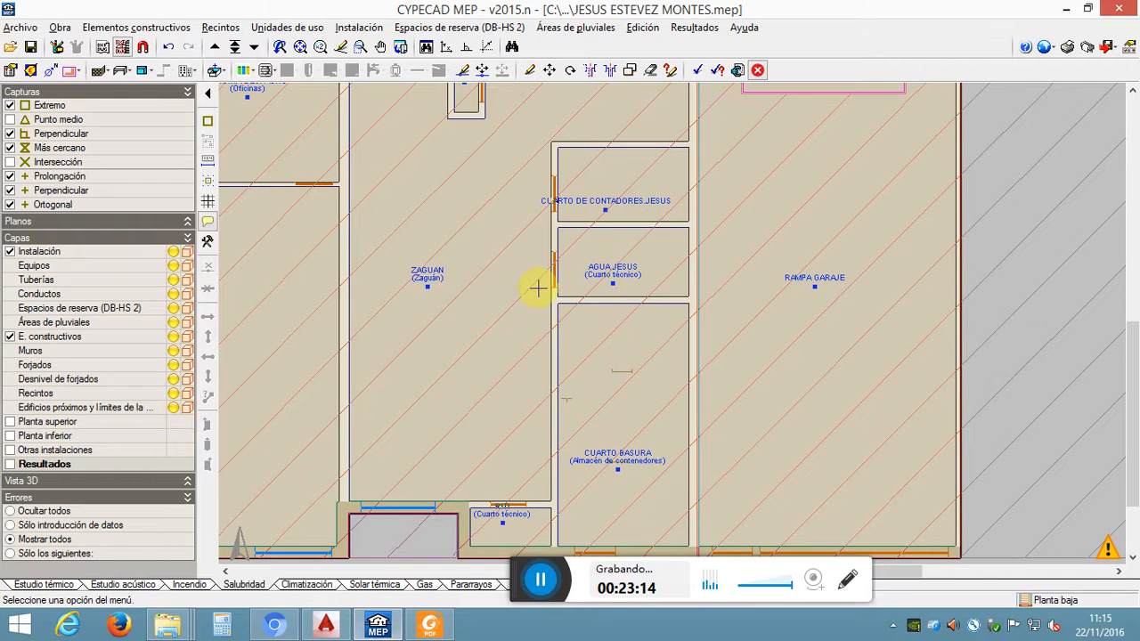
pyautogui.scroll(-1, 680, 338)
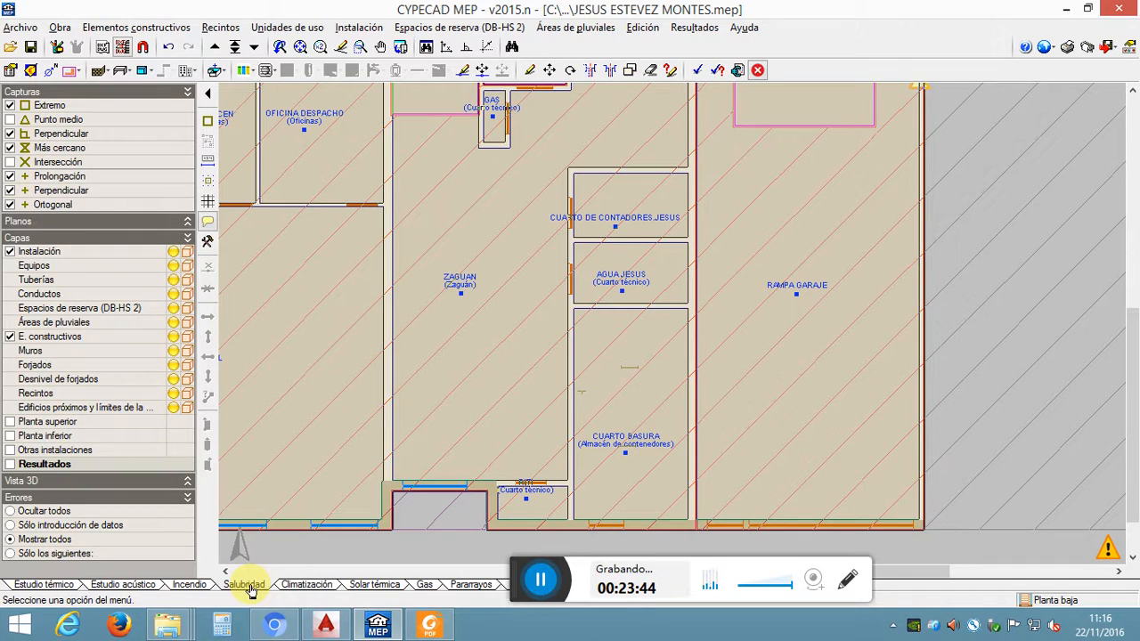
pyautogui.click(60, 28)
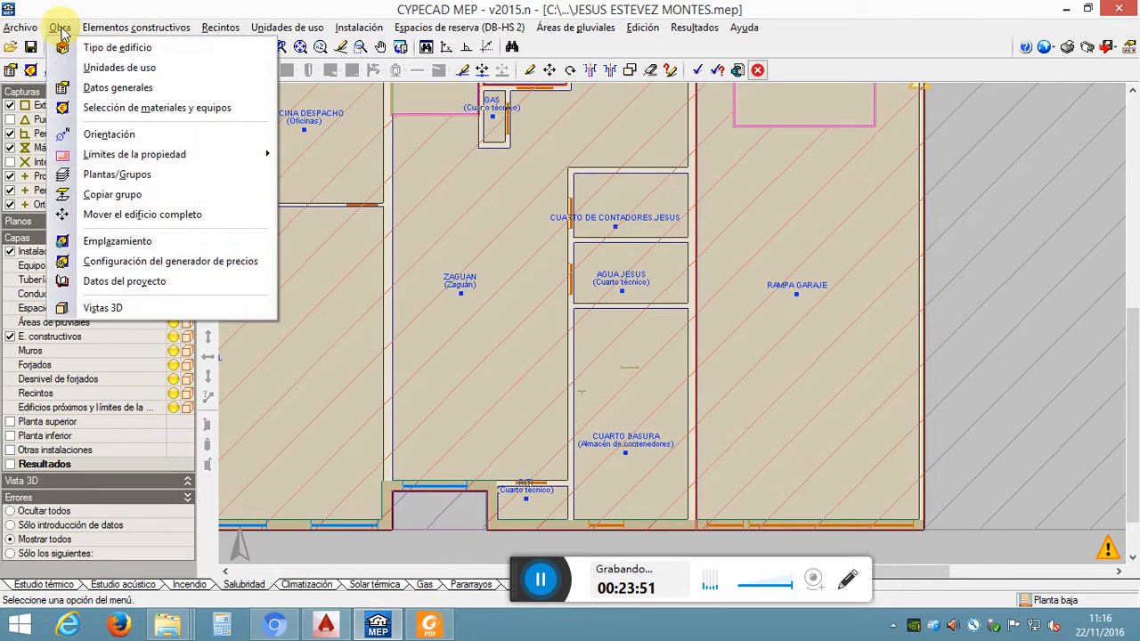
pyautogui.click(91, 87)
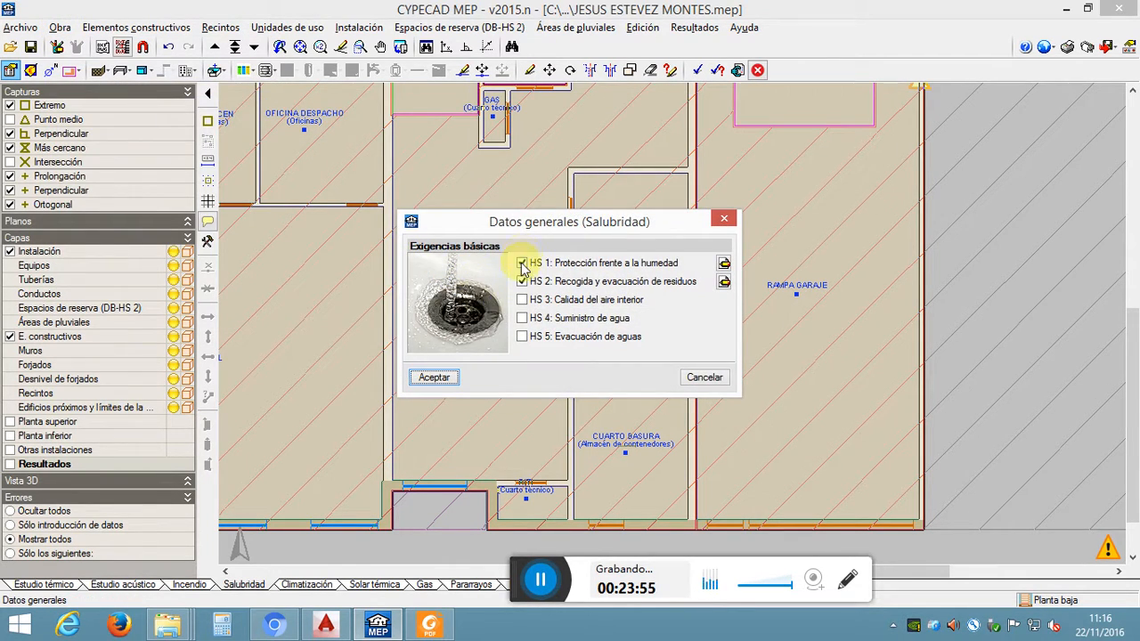
pyautogui.click(523, 263)
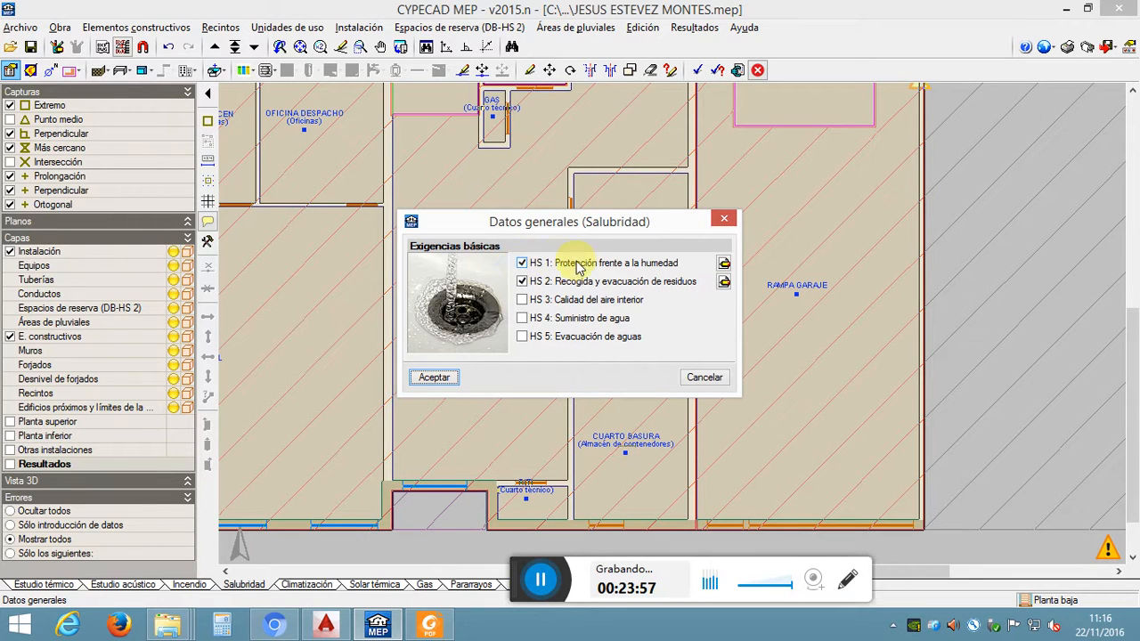
pyautogui.click(529, 303)
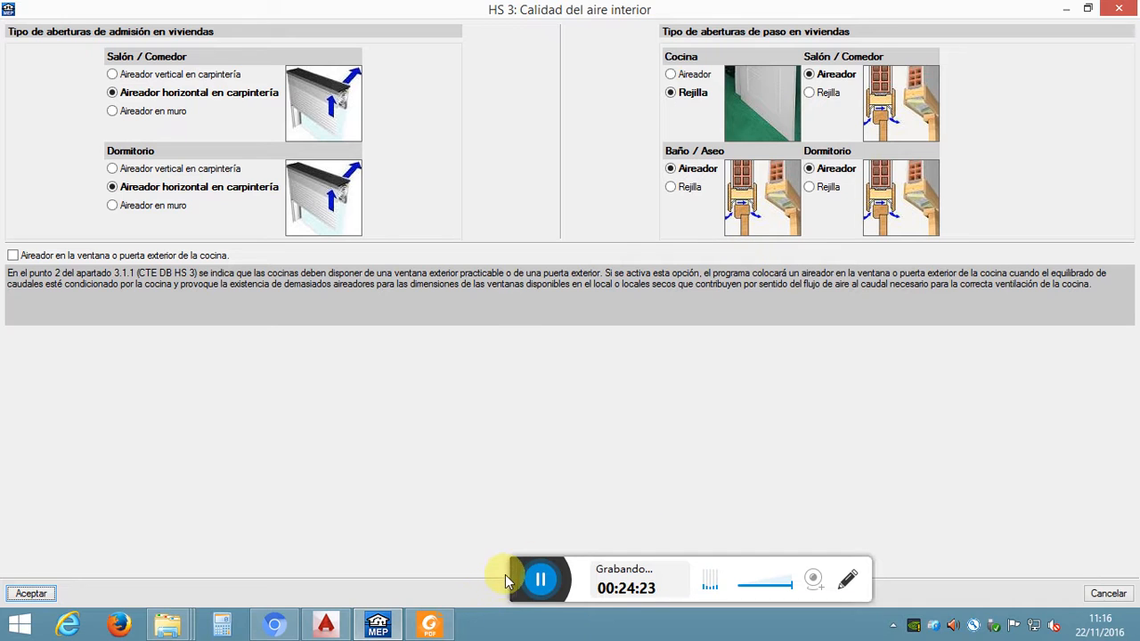
pyautogui.moveTo(517, 573); pyautogui.dragTo(503, 624)
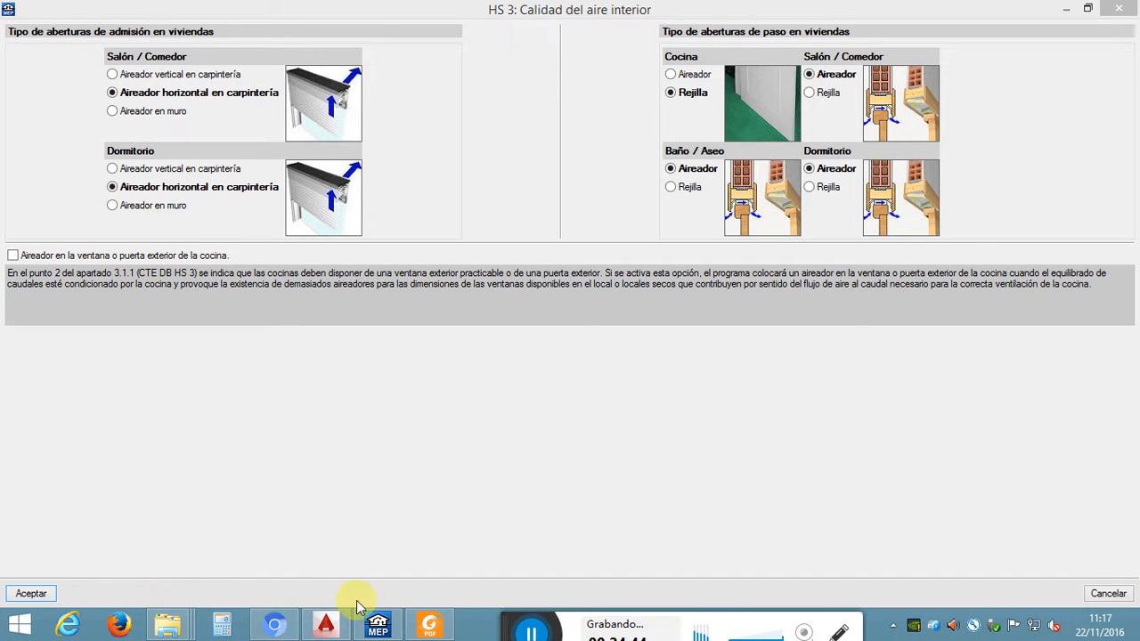
# Step: Switch to Foxit Reader, go to page 86 of 1.DccHS.pdf and review the definitions of mechanical, hybrid and natural ventilation
pyautogui.click(426, 629)
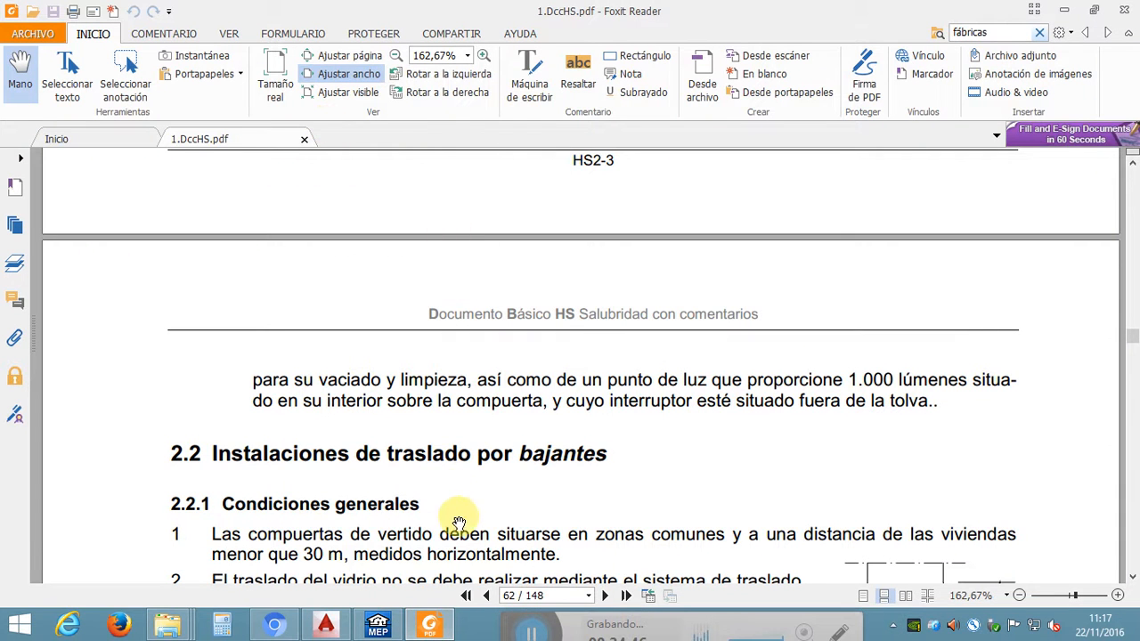
pyautogui.click(524, 595)
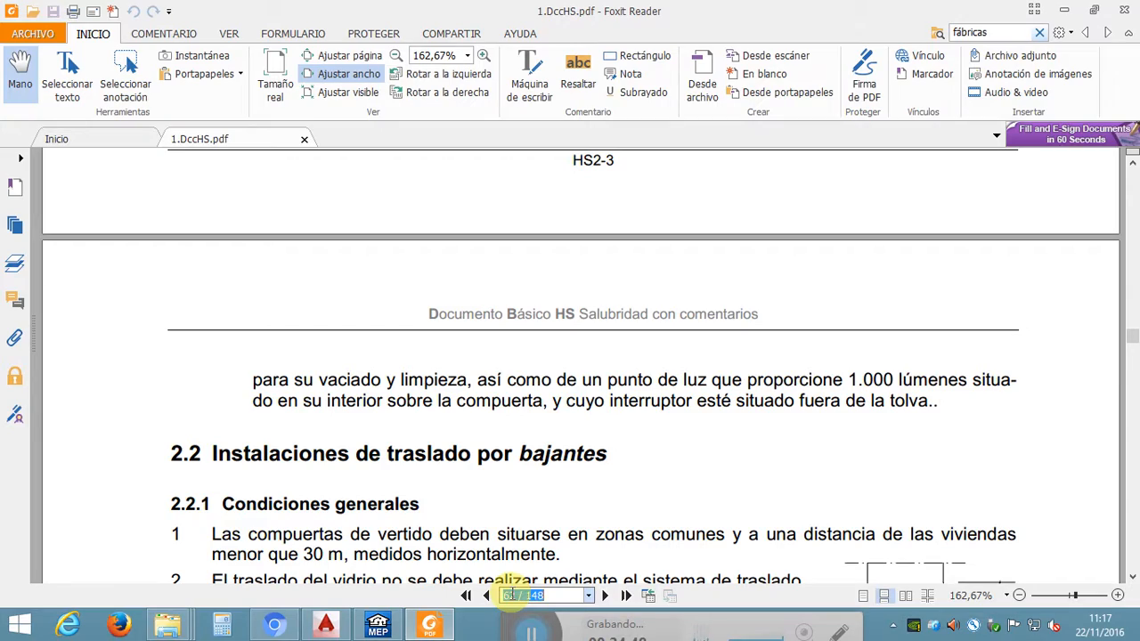
pyautogui.write('86')
pyautogui.press('Return')
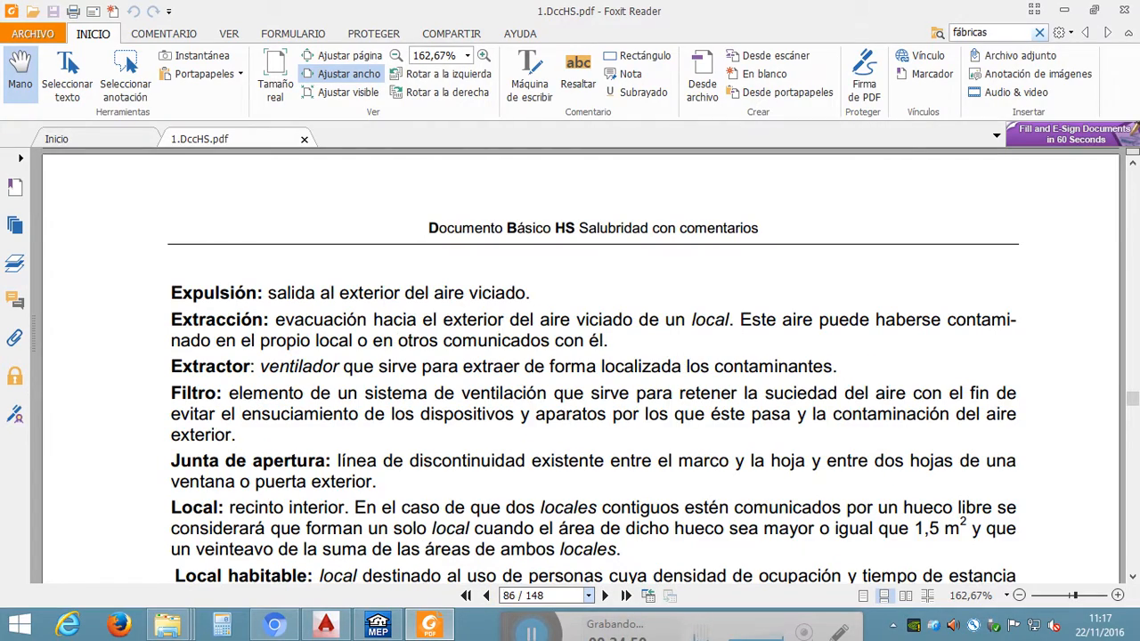
pyautogui.scroll(-5, 369, 453)
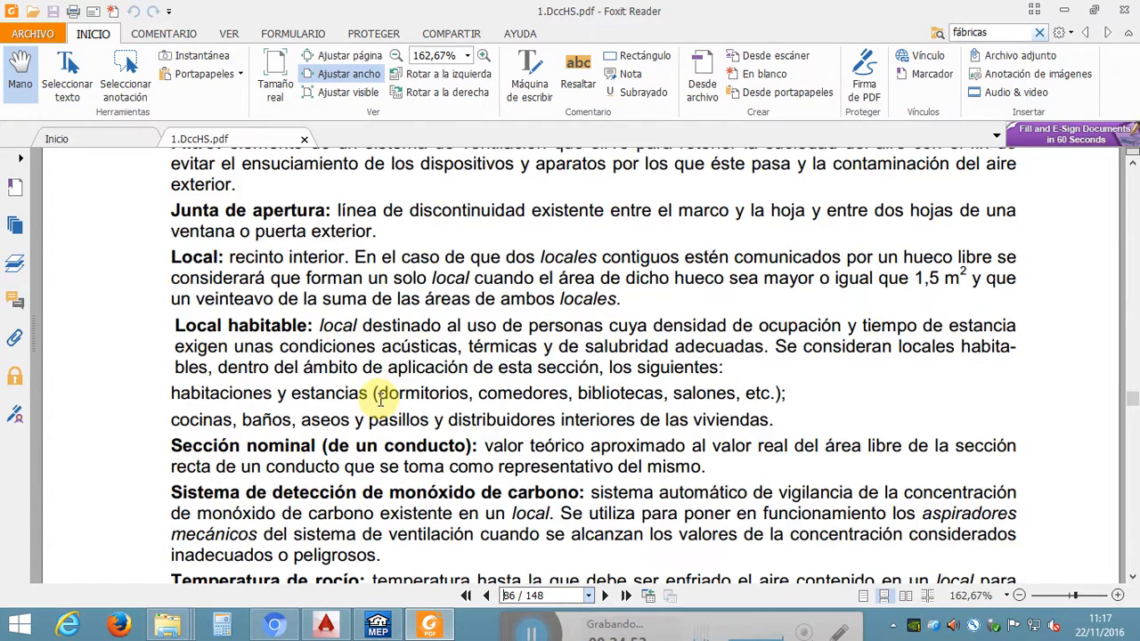
pyautogui.scroll(-9, 381, 400)
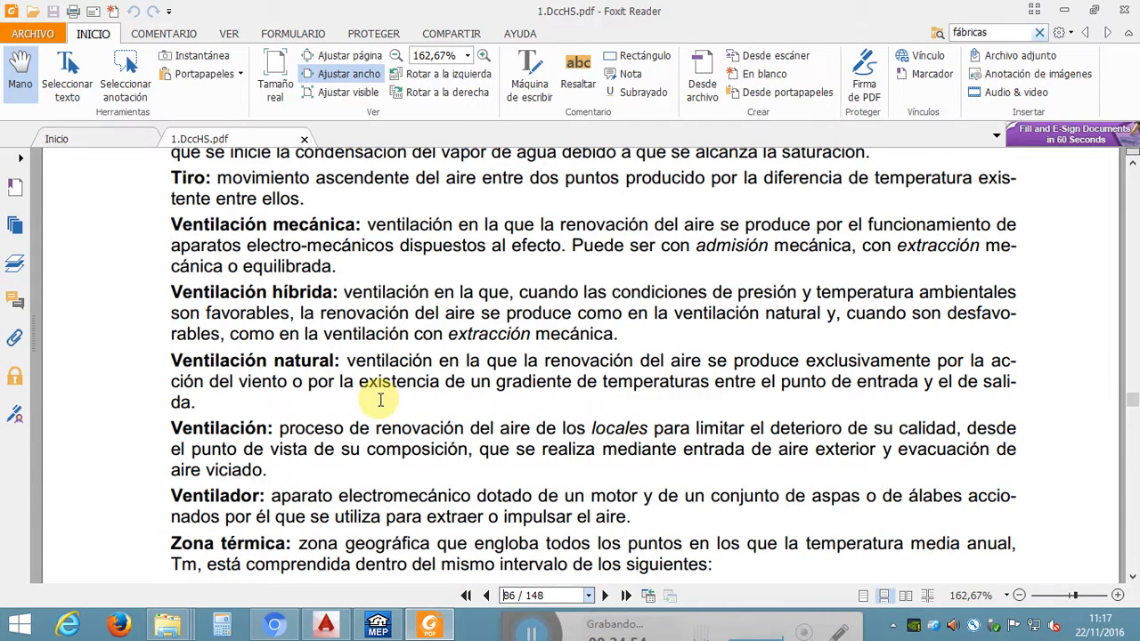
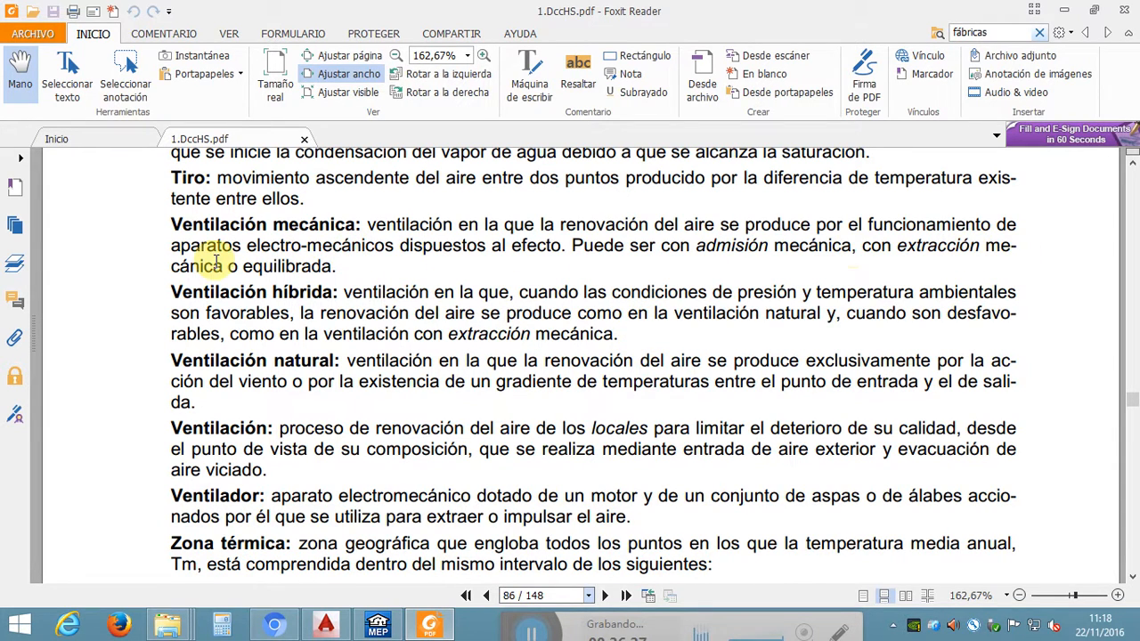
pyautogui.moveTo(332, 266); pyautogui.dragTo(250, 277)
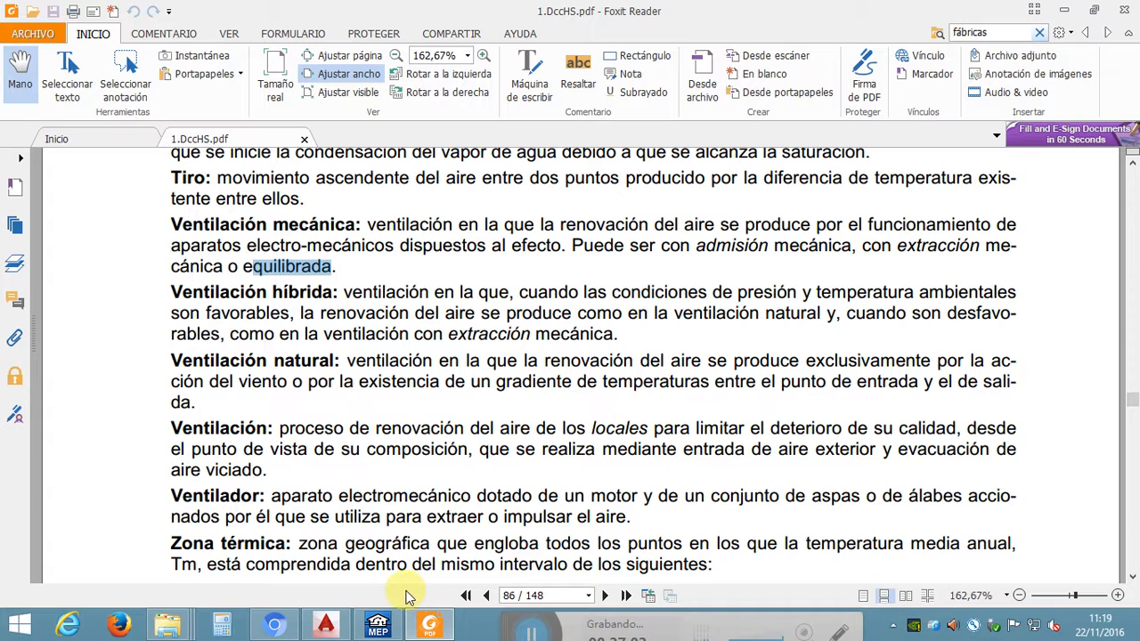
# Step: Open Microsoft Word and insert a table with four columns and five rows in the blank document
pyautogui.click(20, 628)
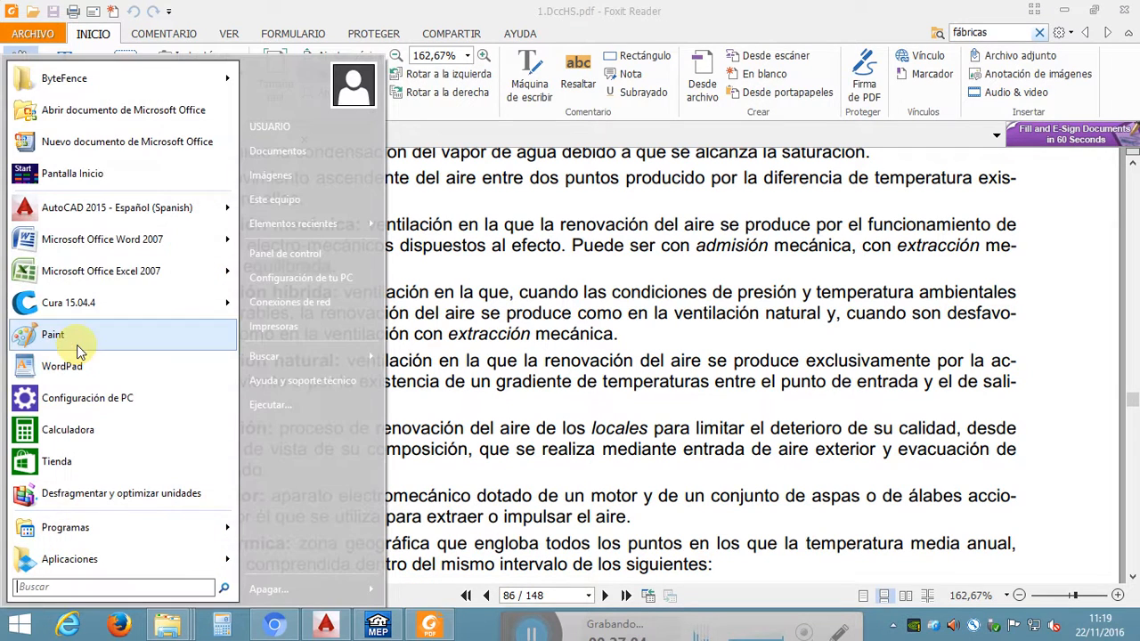
pyautogui.click(89, 241)
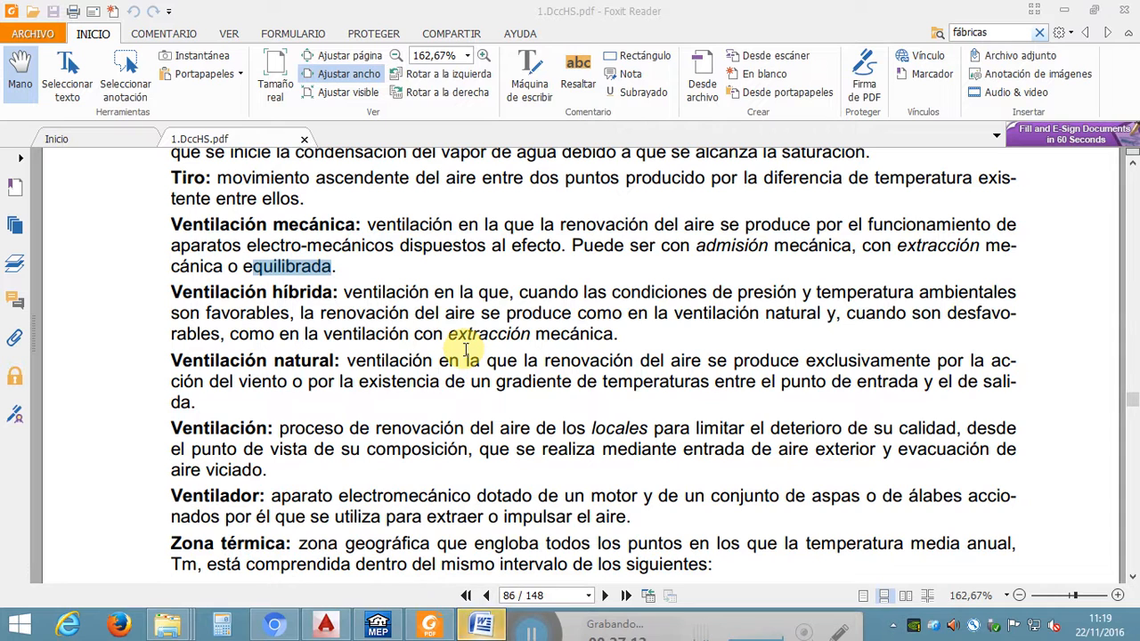
pyautogui.click(477, 622)
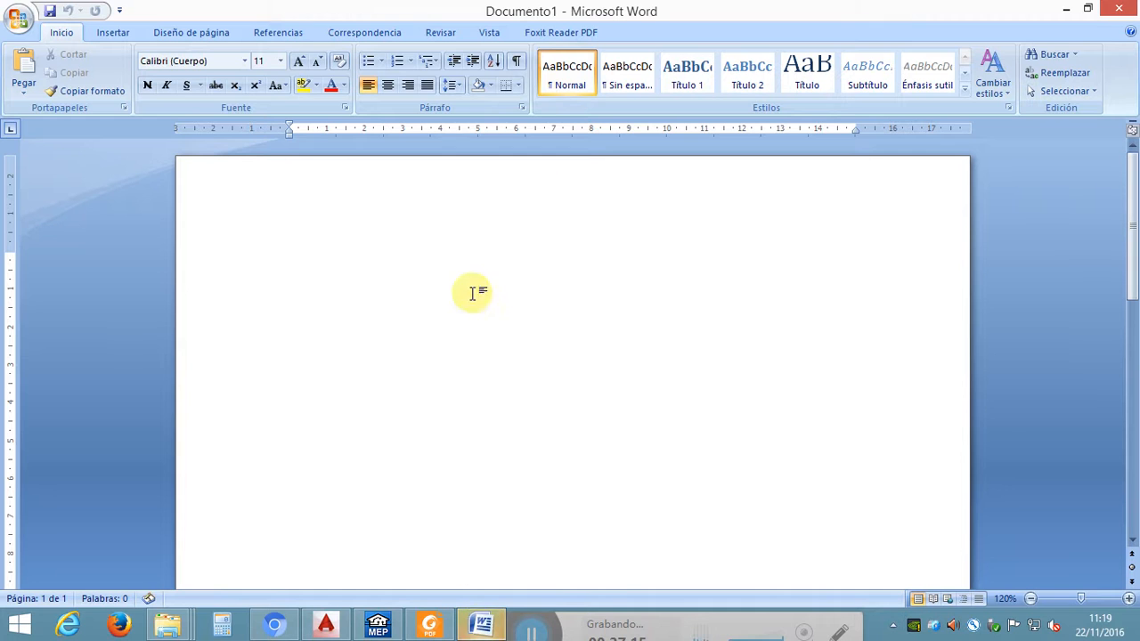
pyautogui.click(113, 32)
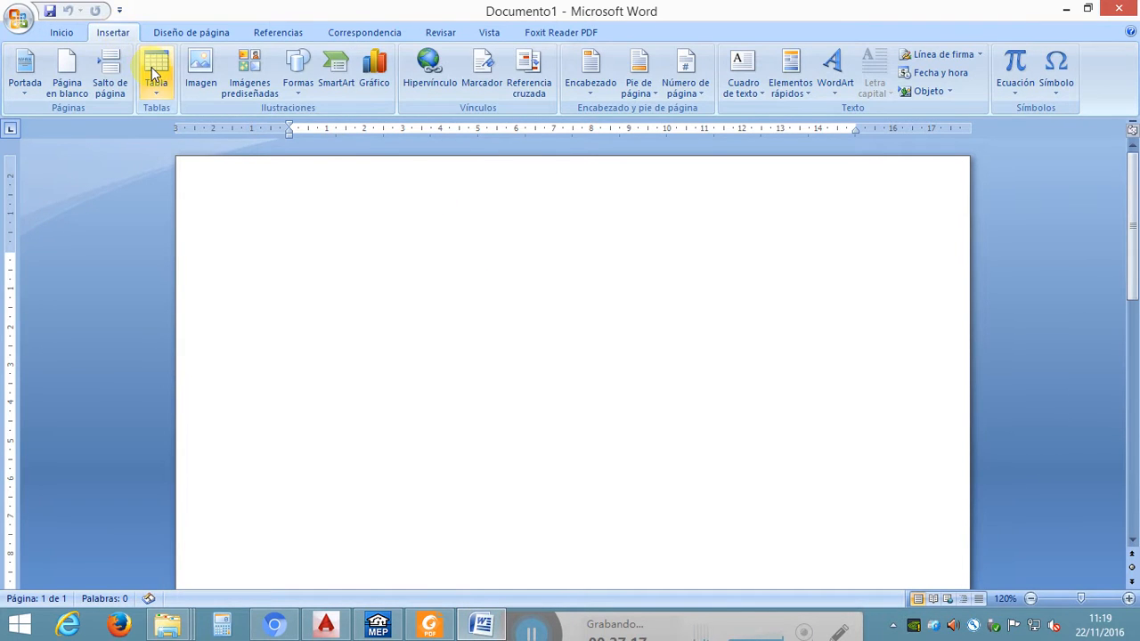
pyautogui.click(152, 72)
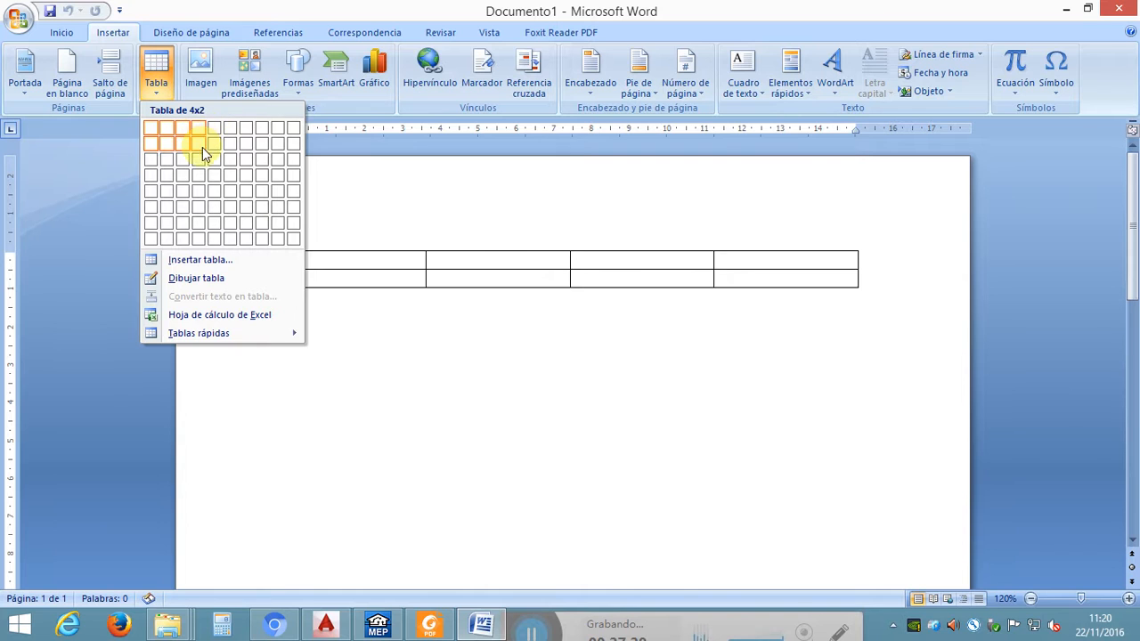
pyautogui.click(199, 187)
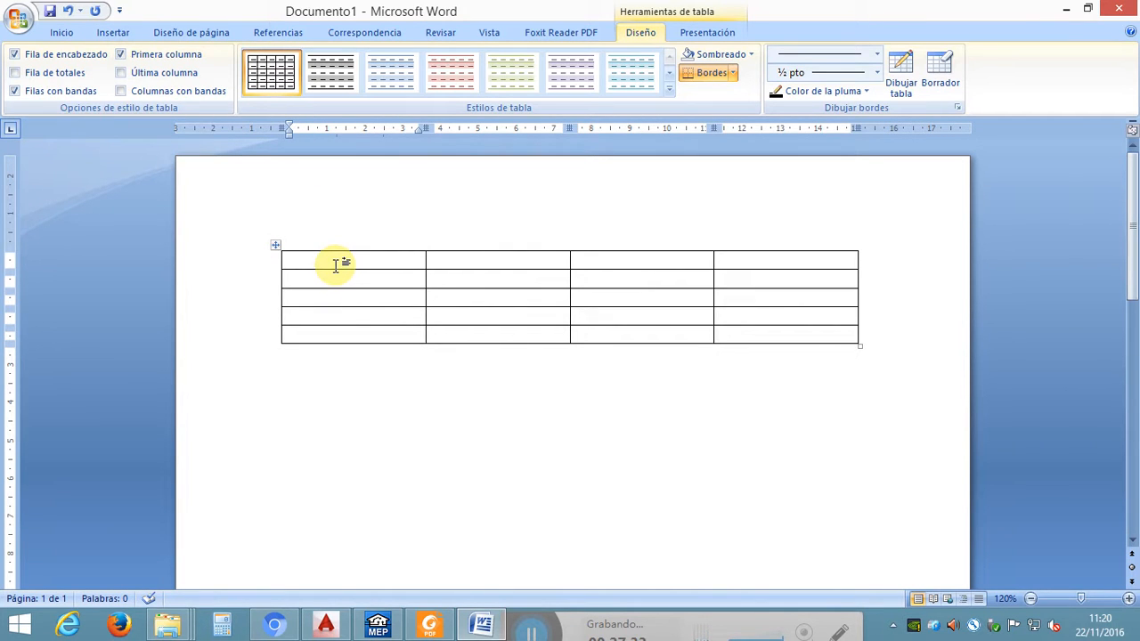
# Step: Fill the table's header row with recinto, natural, mecánica and mixta
pyautogui.write('recinto')
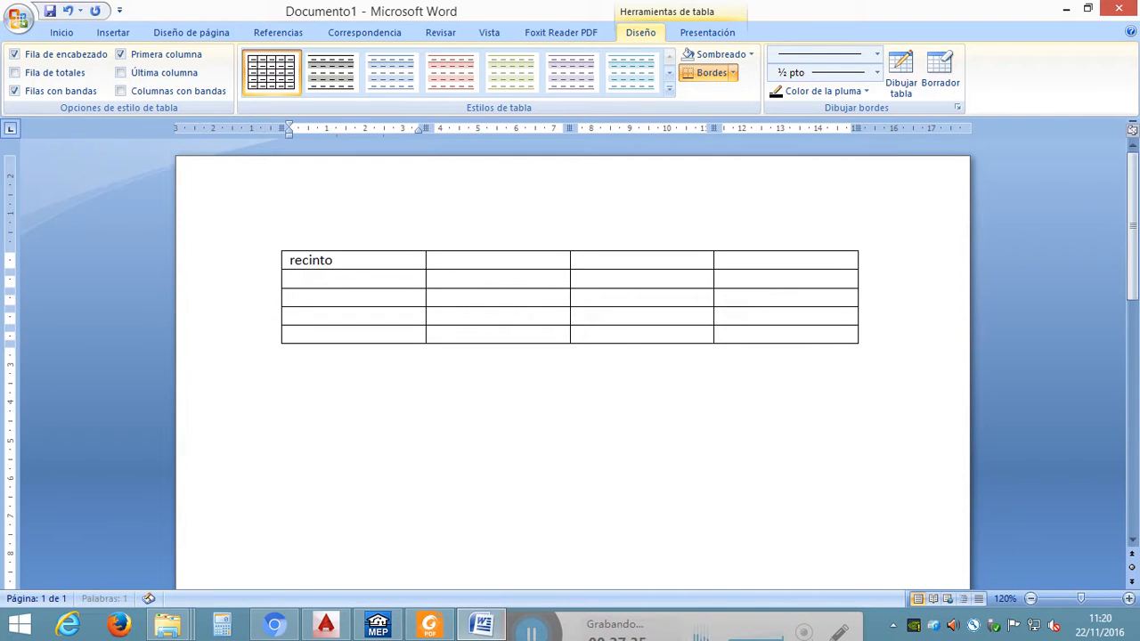
pyautogui.press('Tab')
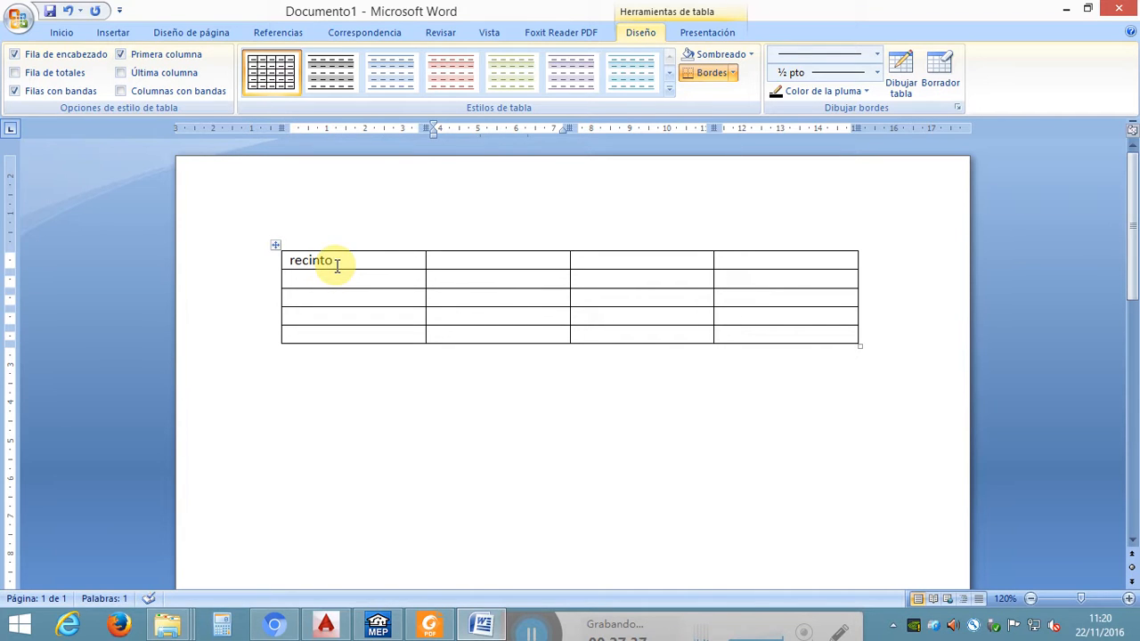
pyautogui.write('natural')
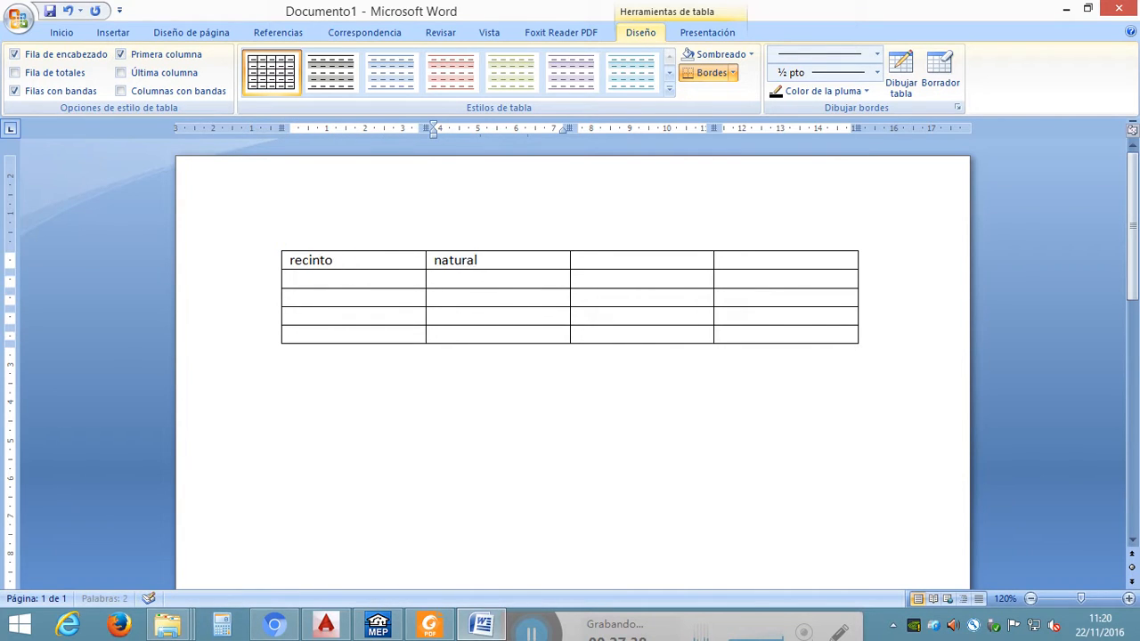
pyautogui.press('Tab')
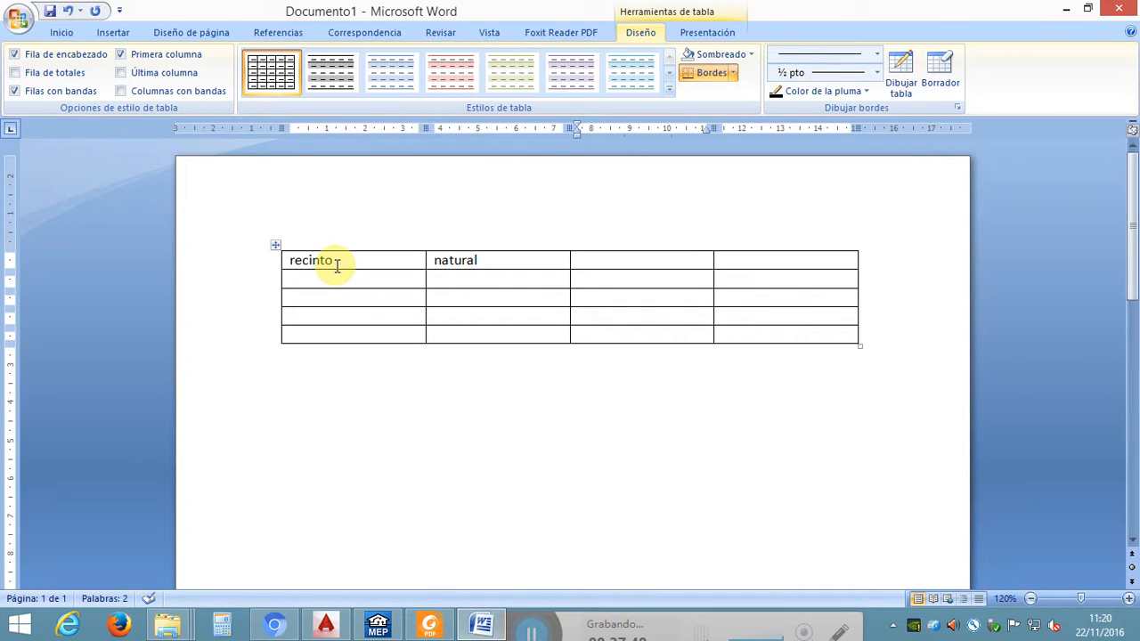
pyautogui.write('mec')
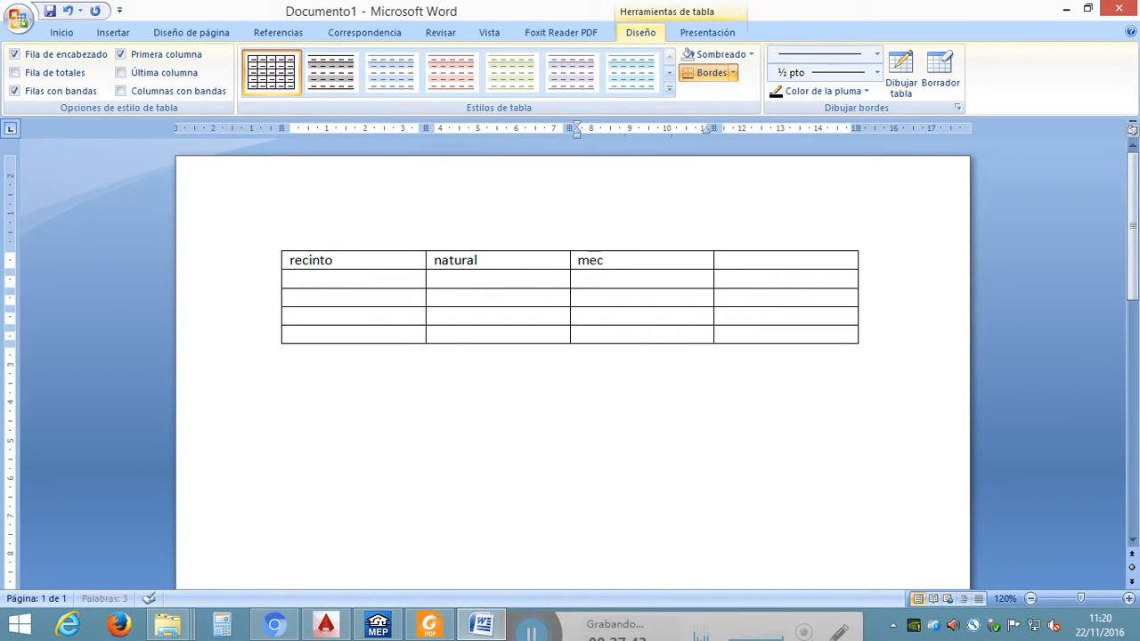
pyautogui.write('ánica')
pyautogui.press('Tab')
pyautogui.write('mixta')
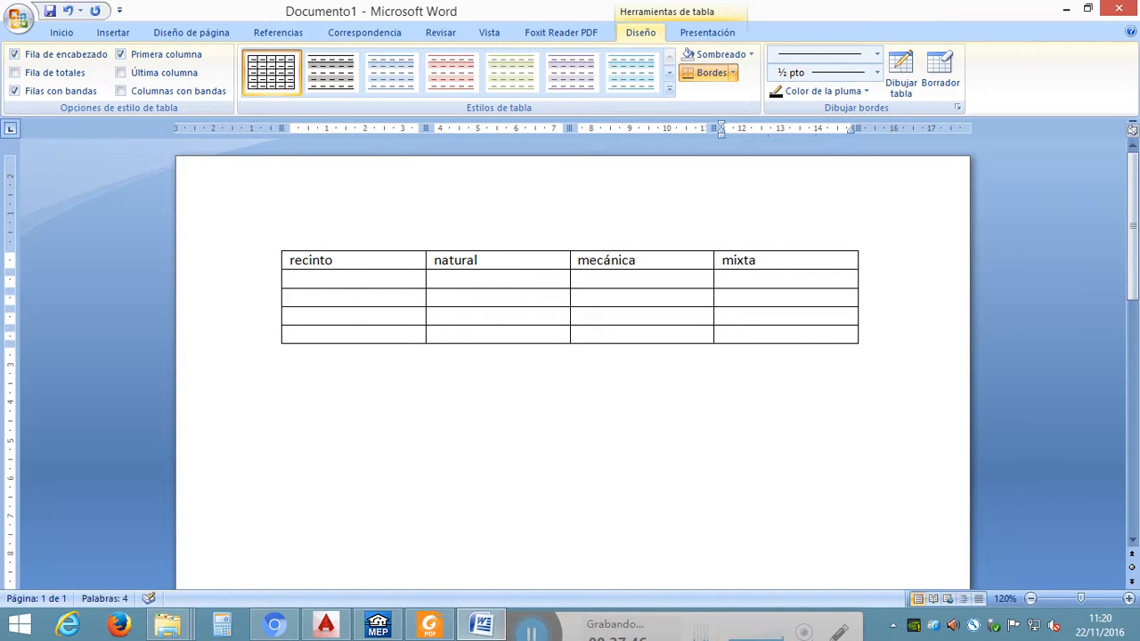
# Step: Fill the second row for vivienda with no under natural, si under mecánica and si under Mixta
pyautogui.press('Down')
pyautogui.press('Left')
pyautogui.press('Left')
pyautogui.press('Left')
pyautogui.write('v')
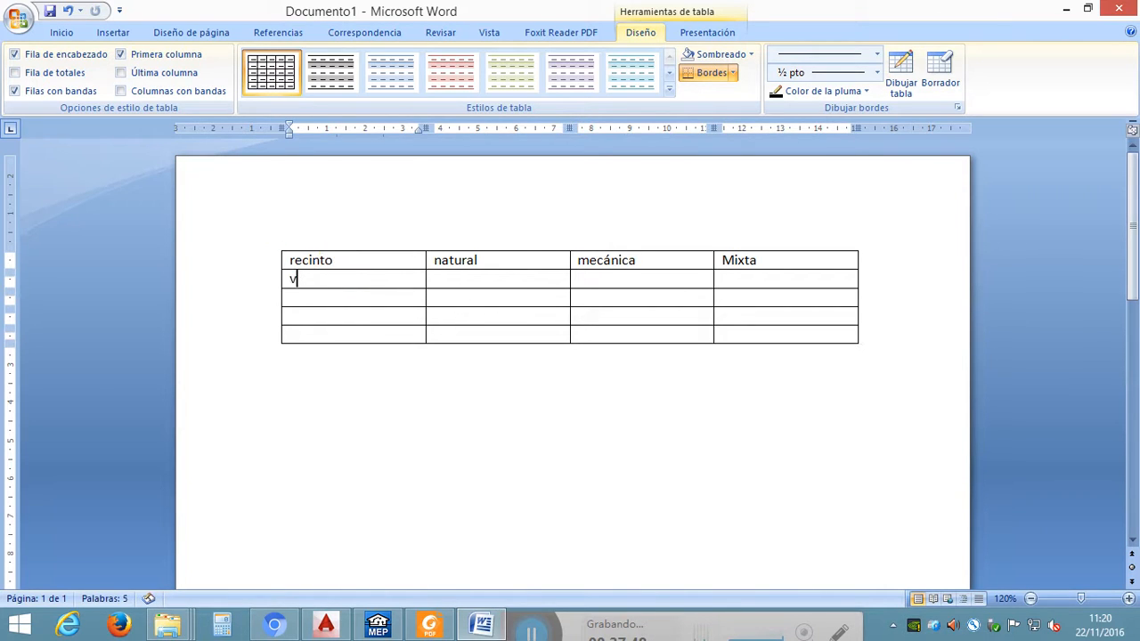
pyautogui.write('ivienda')
pyautogui.press('Tab')
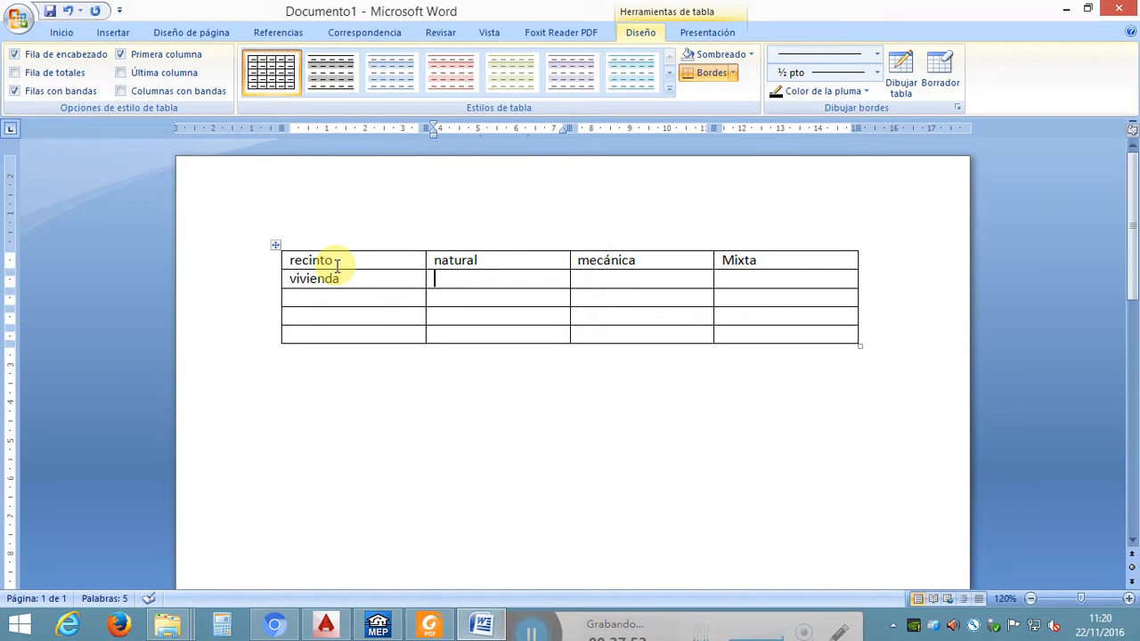
pyautogui.write('no')
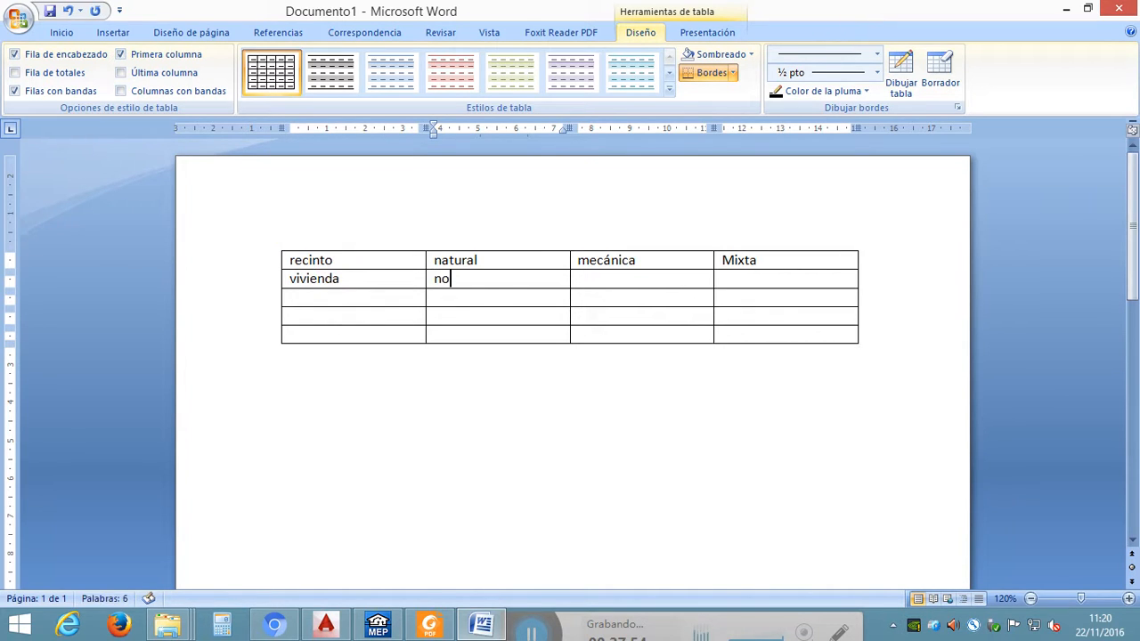
pyautogui.press('Tab')
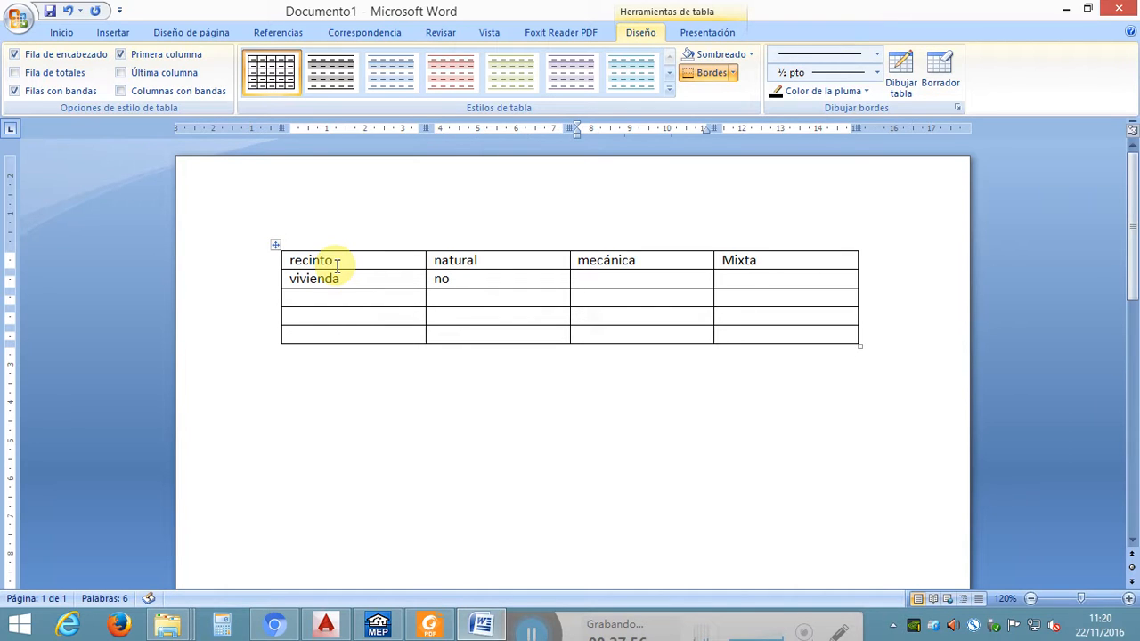
pyautogui.write('si')
pyautogui.press('Right')
pyautogui.press('Right')
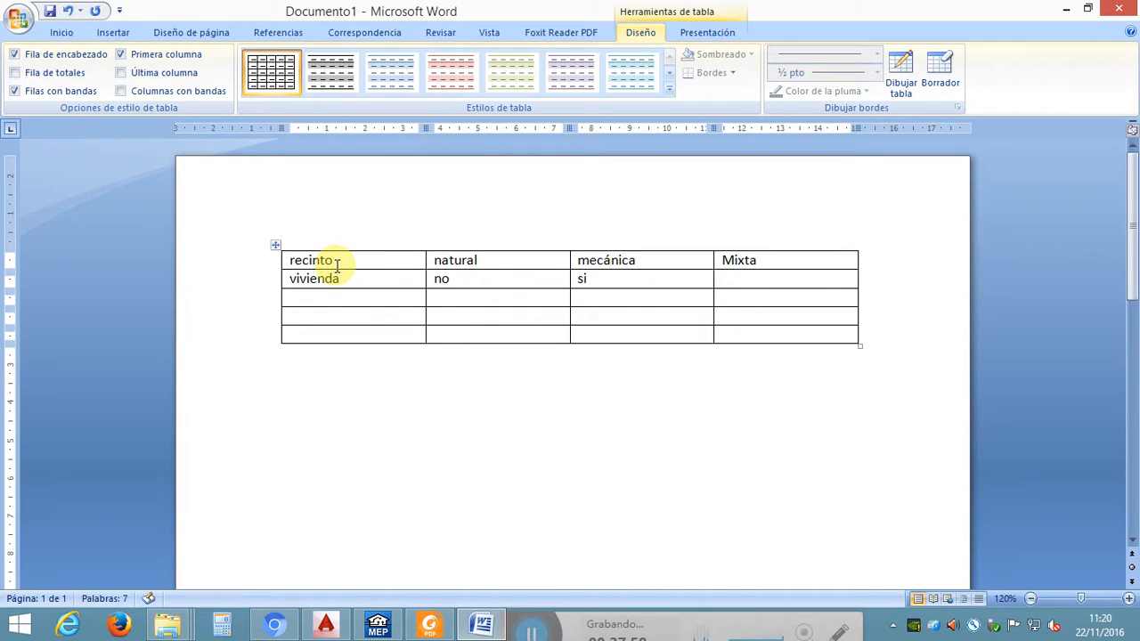
pyautogui.press('Left')
pyautogui.write('si')
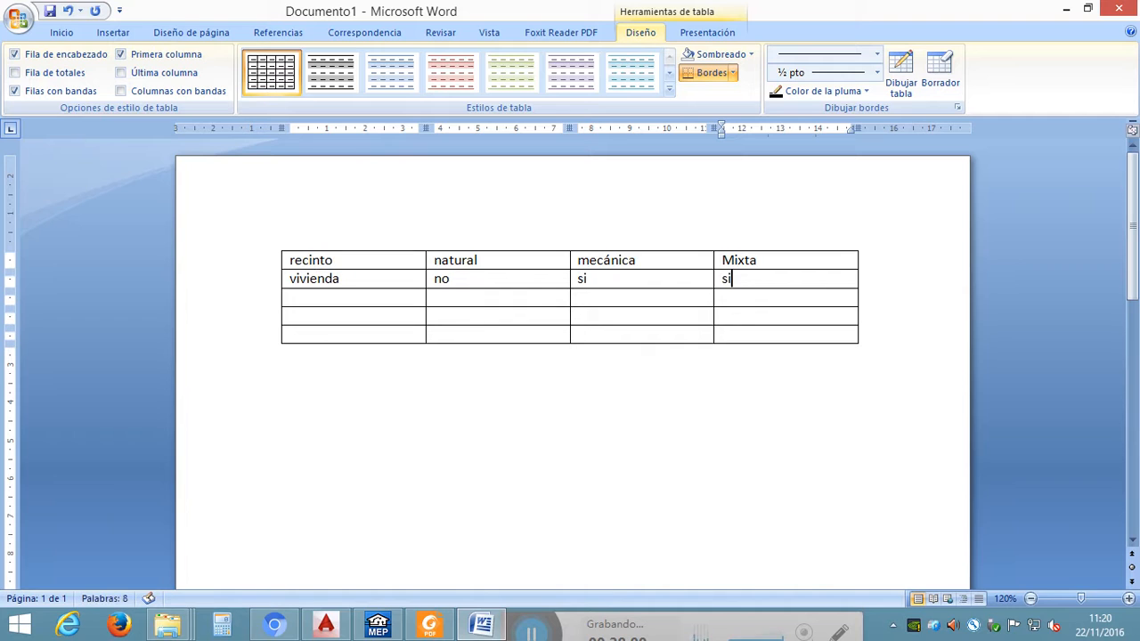
# Step: Fill the third row for Almacen residuos with si under natural, si under mecánica and Si under Mixta
pyautogui.press('Down')
pyautogui.press('Left')
pyautogui.press('Left')
pyautogui.press('Left')
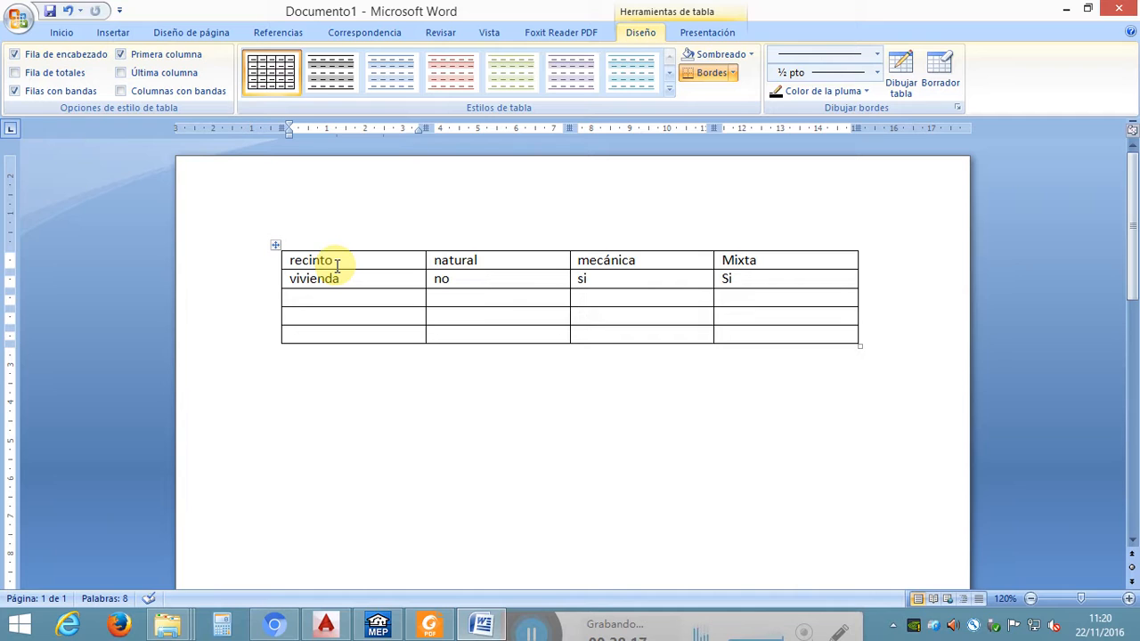
pyautogui.write('almac')
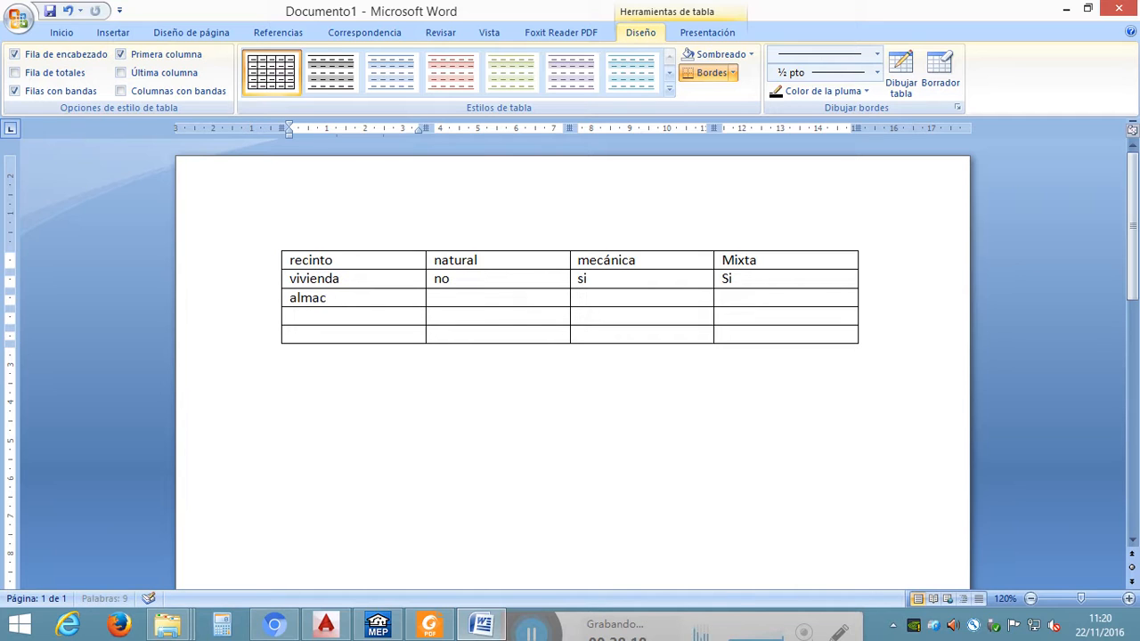
pyautogui.write('en residuos')
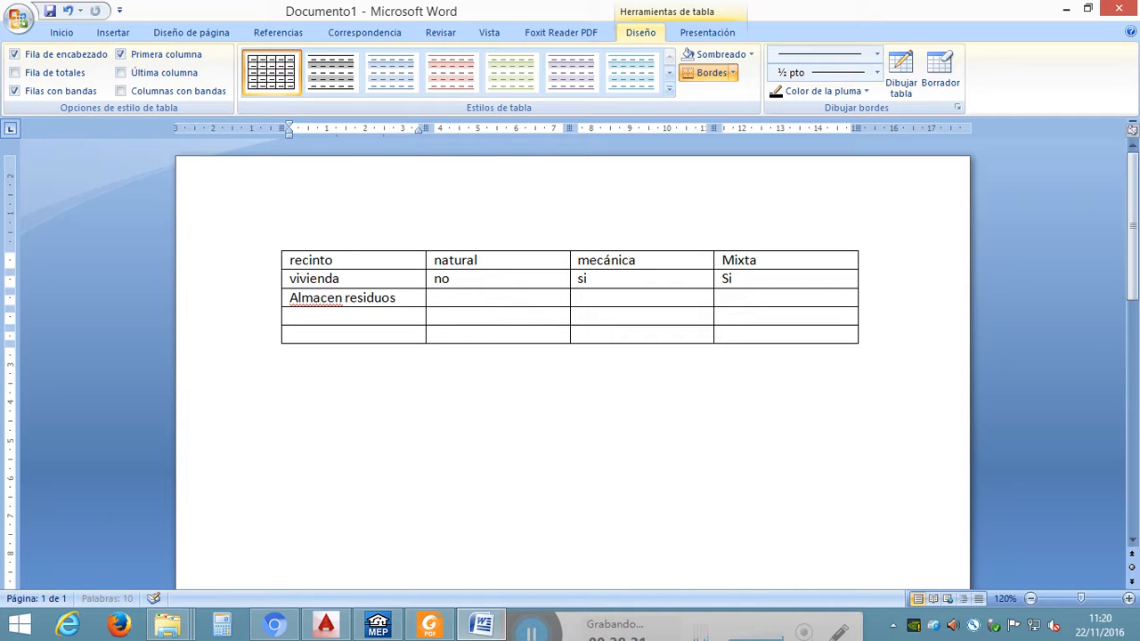
pyautogui.press('Tab')
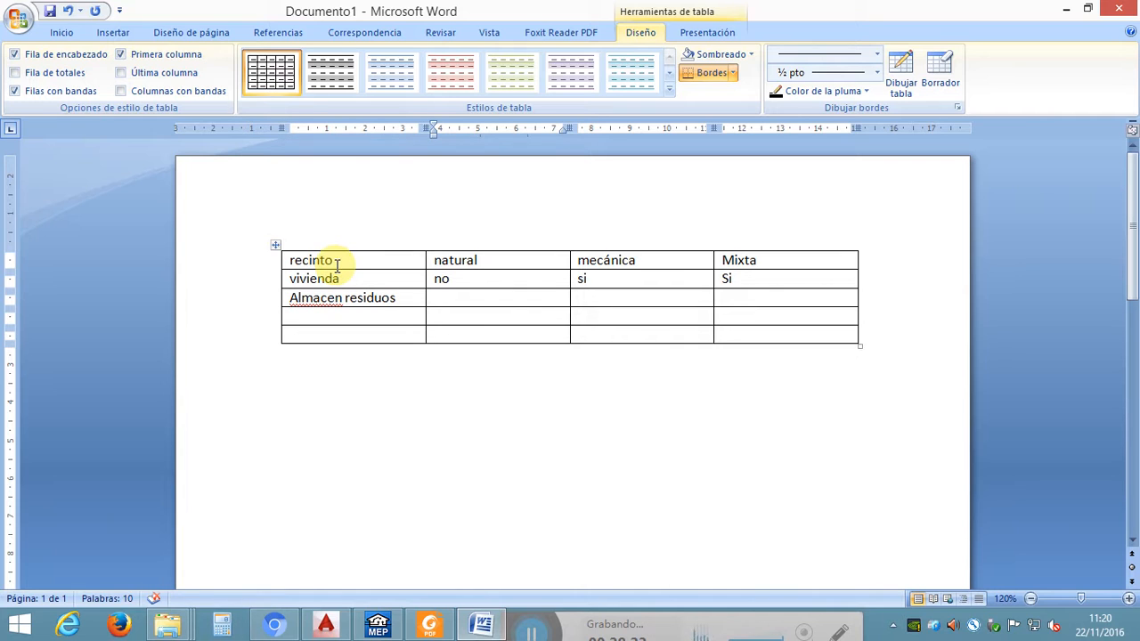
pyautogui.write('si')
pyautogui.press('Tab')
pyautogui.write('si')
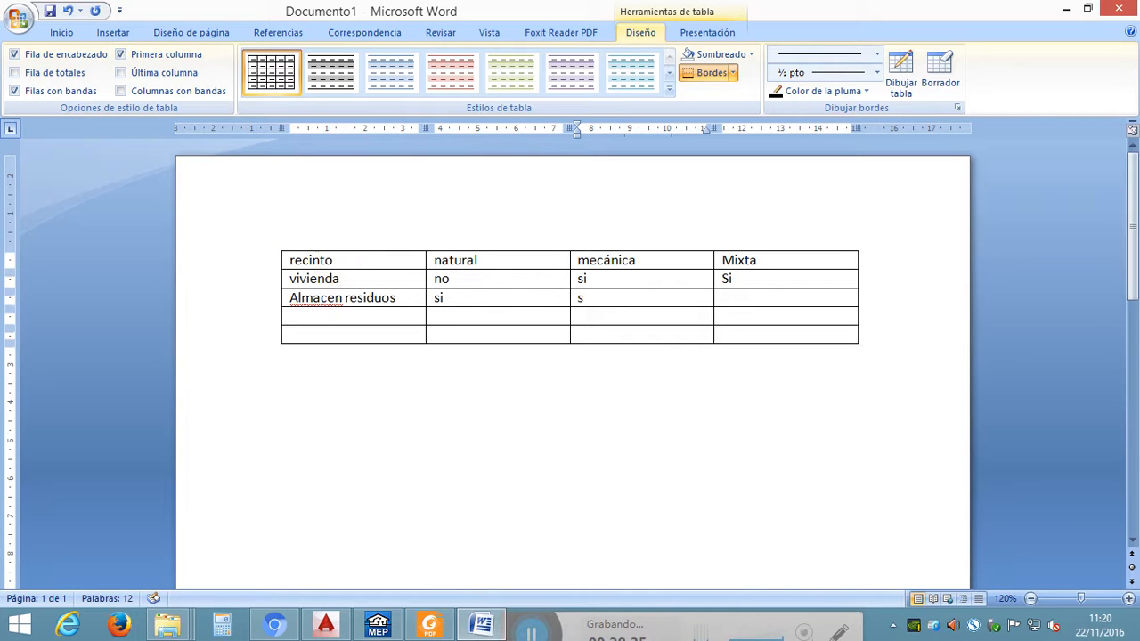
pyautogui.press('Tab')
pyautogui.write('si')
# Step: Fill the fourth row for trasteros with si under natural, si under mecánica and Si under Mixta
pyautogui.press('Down')
pyautogui.press('Left')
pyautogui.press('Left')
pyautogui.press('Left')
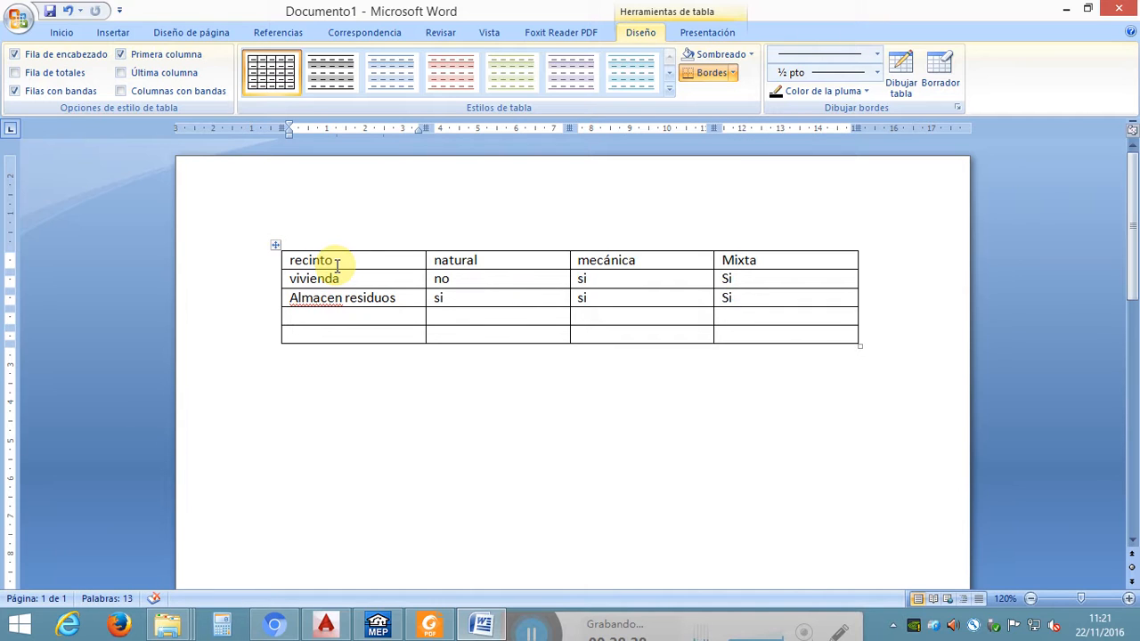
pyautogui.write('tras')
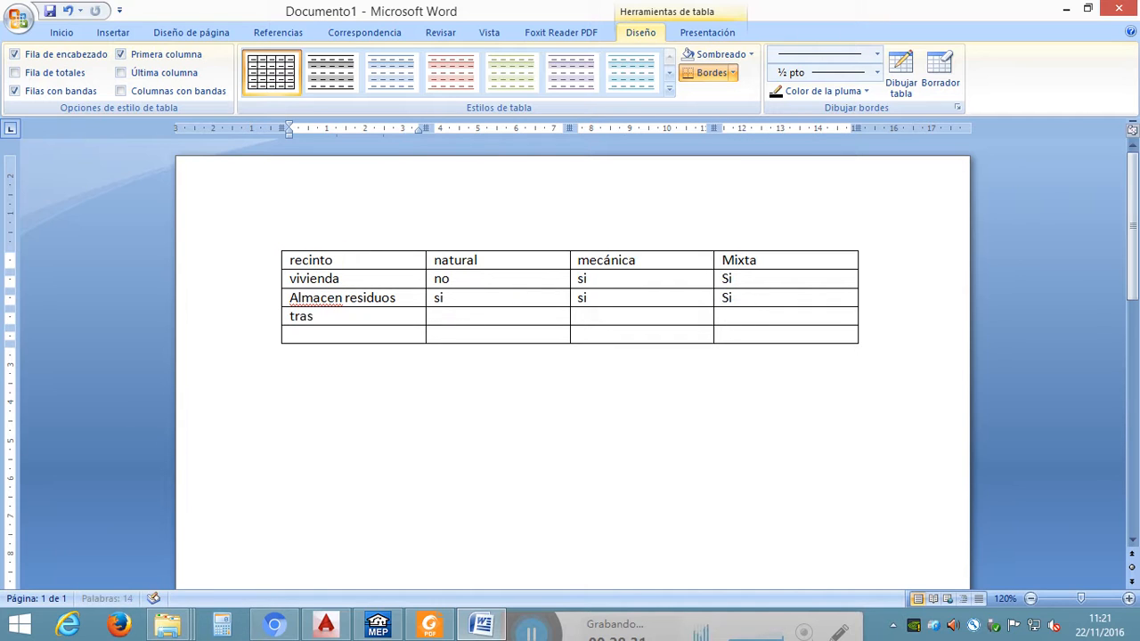
pyautogui.write('teros')
pyautogui.press('Tab')
pyautogui.write('si')
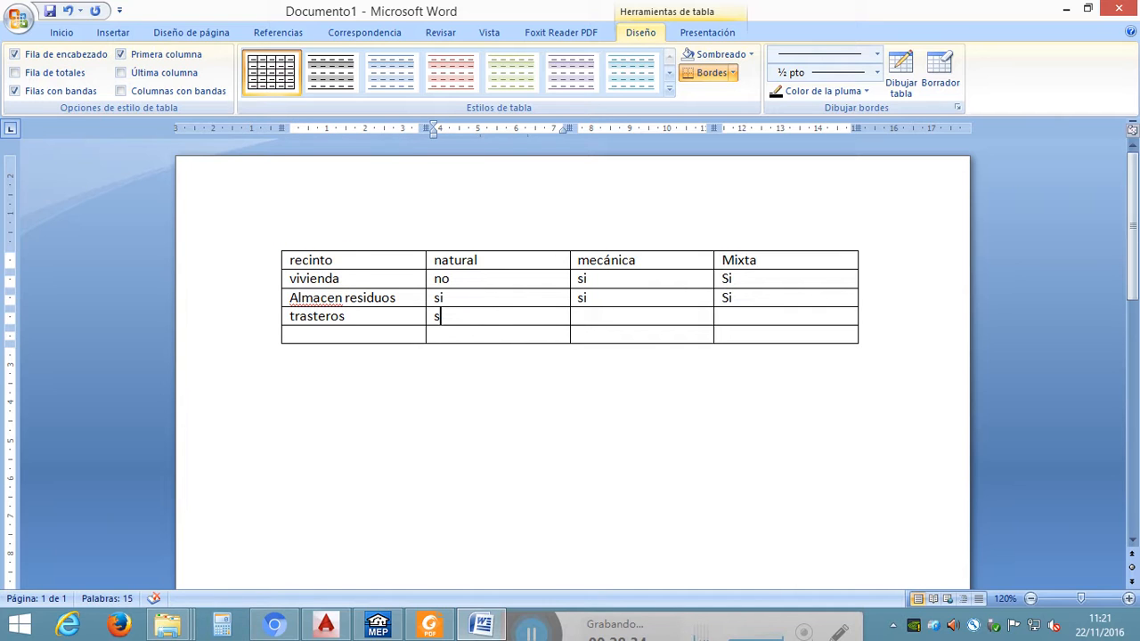
pyautogui.press('Tab')
pyautogui.write('si')
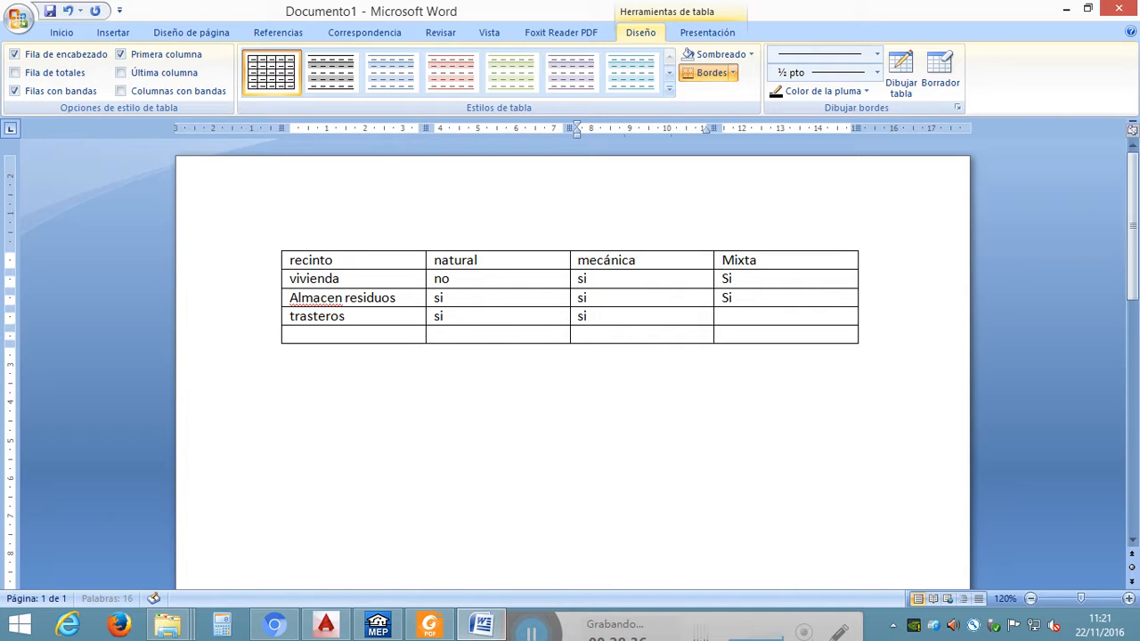
pyautogui.press('Tab')
pyautogui.write('Si')
# Step: Fill the last row for garaje with si under natural, si under mecánica and no under Mixta, and leave the table
pyautogui.press('Tab')
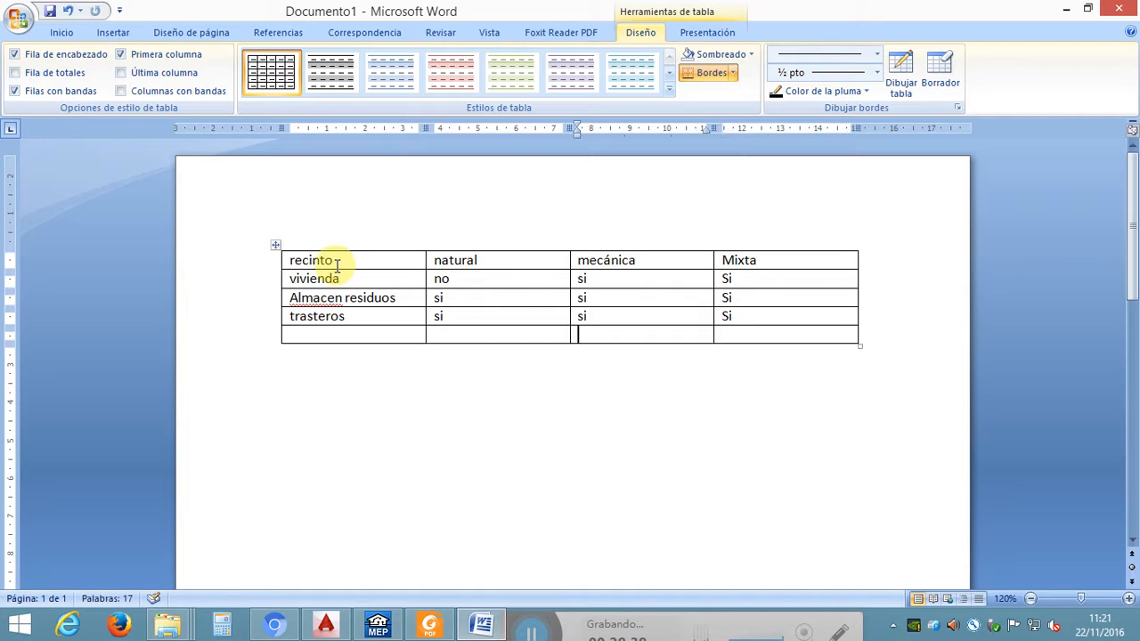
pyautogui.write('ga')
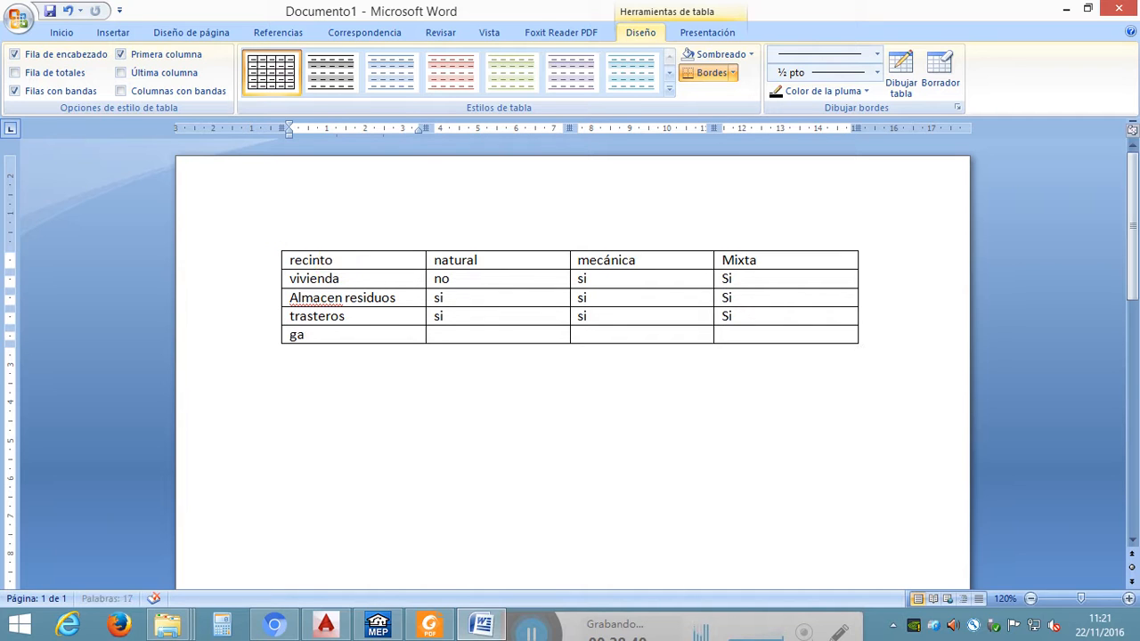
pyautogui.write('raje')
pyautogui.press('Tab')
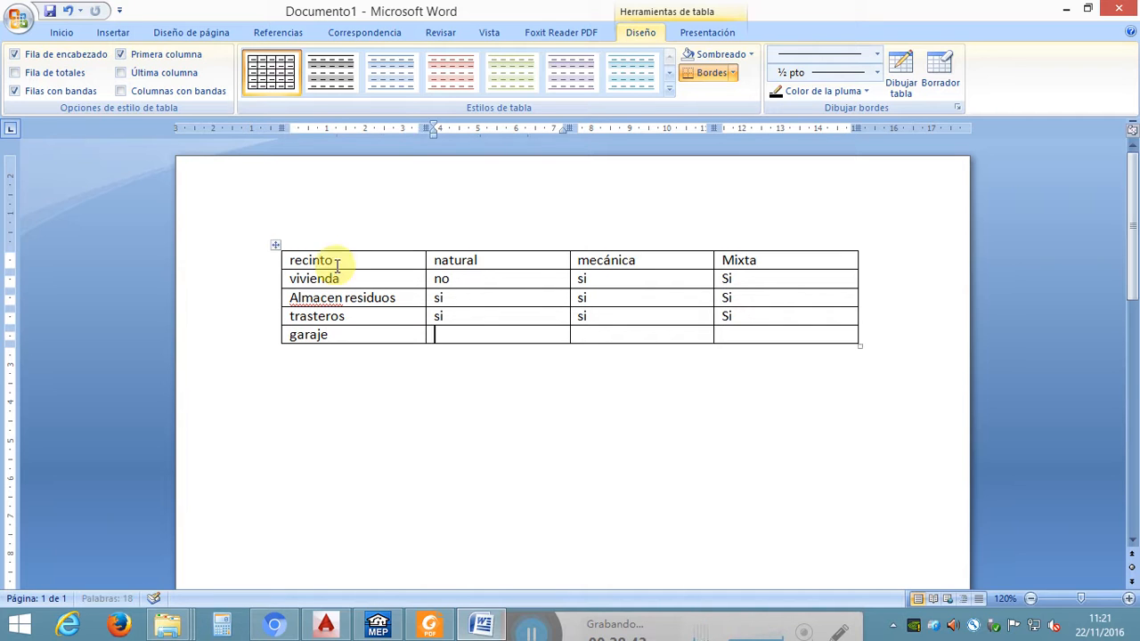
pyautogui.write('s')
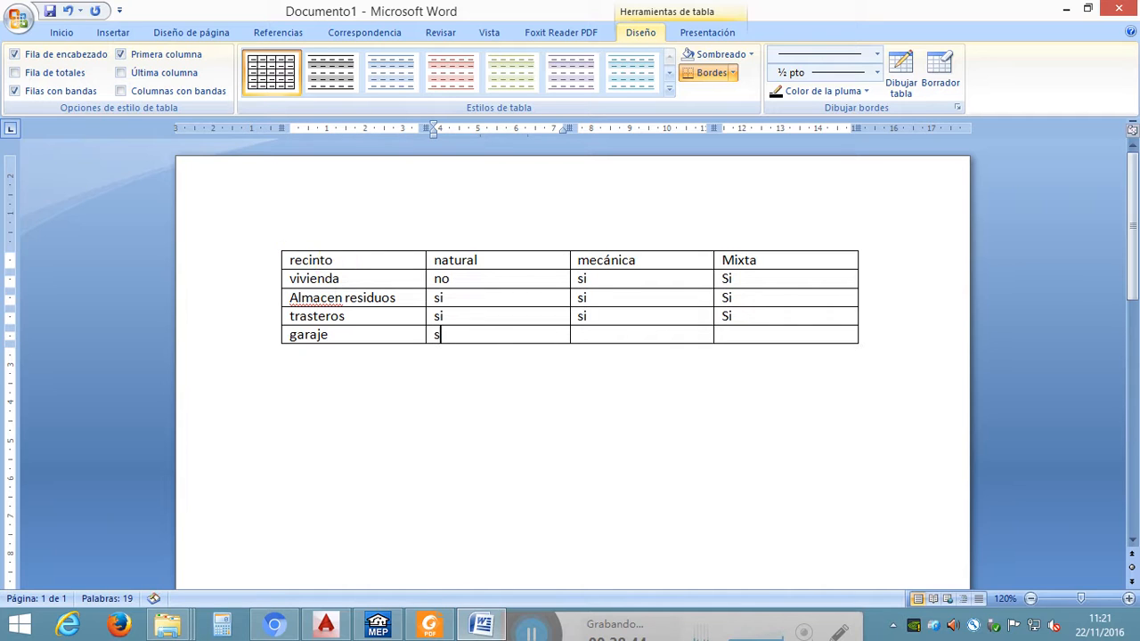
pyautogui.write('i')
pyautogui.press('Tab')
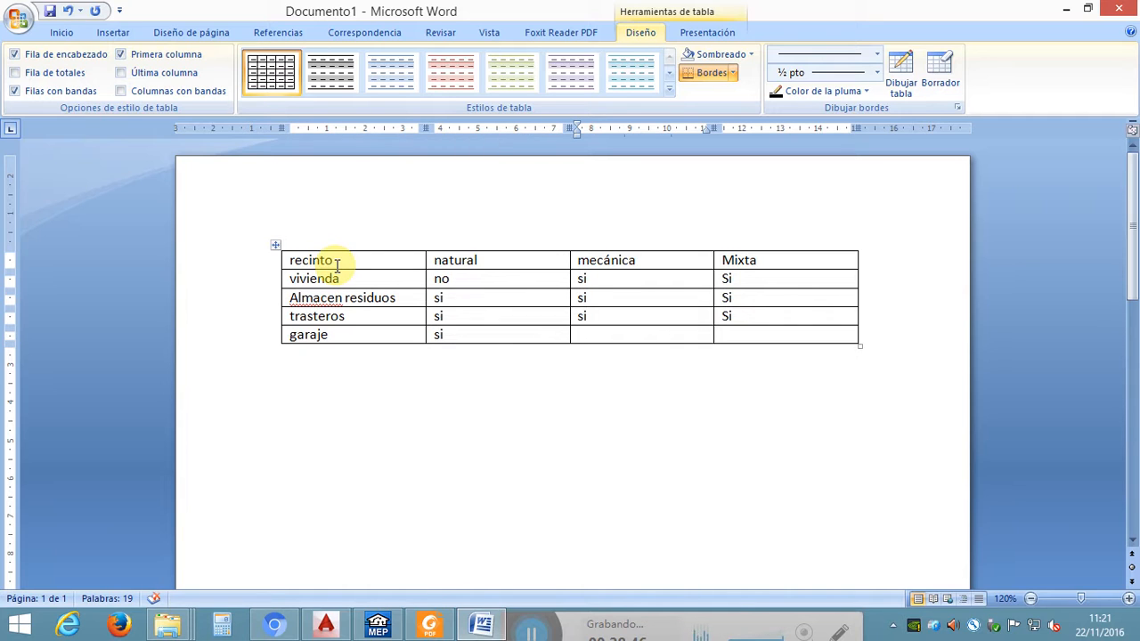
pyautogui.write('si')
pyautogui.press('Tab')
pyautogui.write('no')
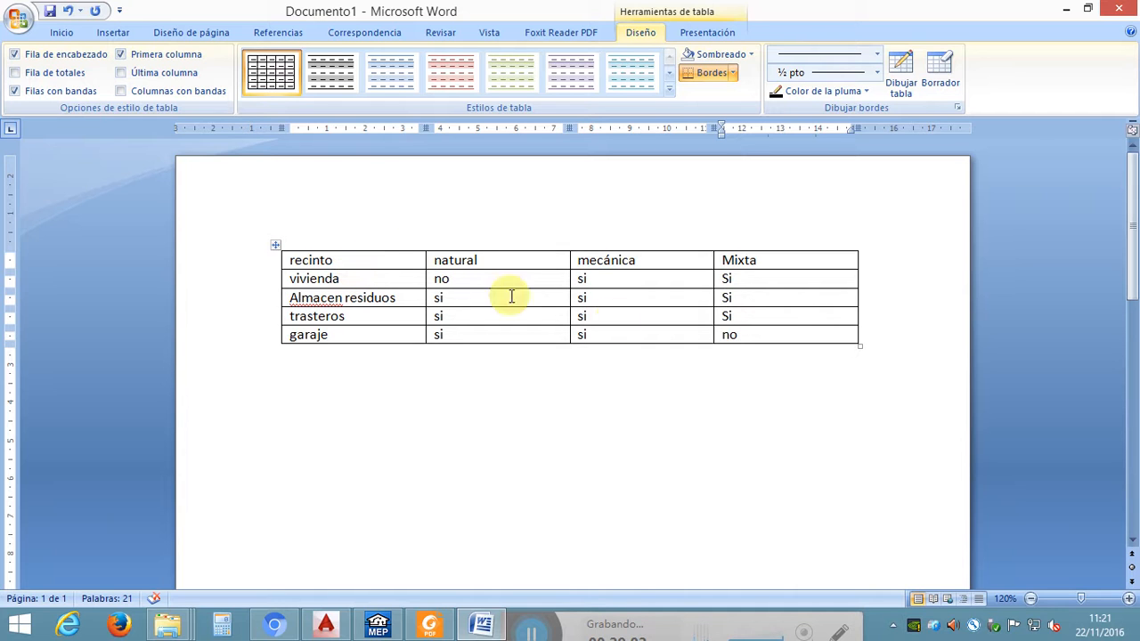
pyautogui.click(624, 397)
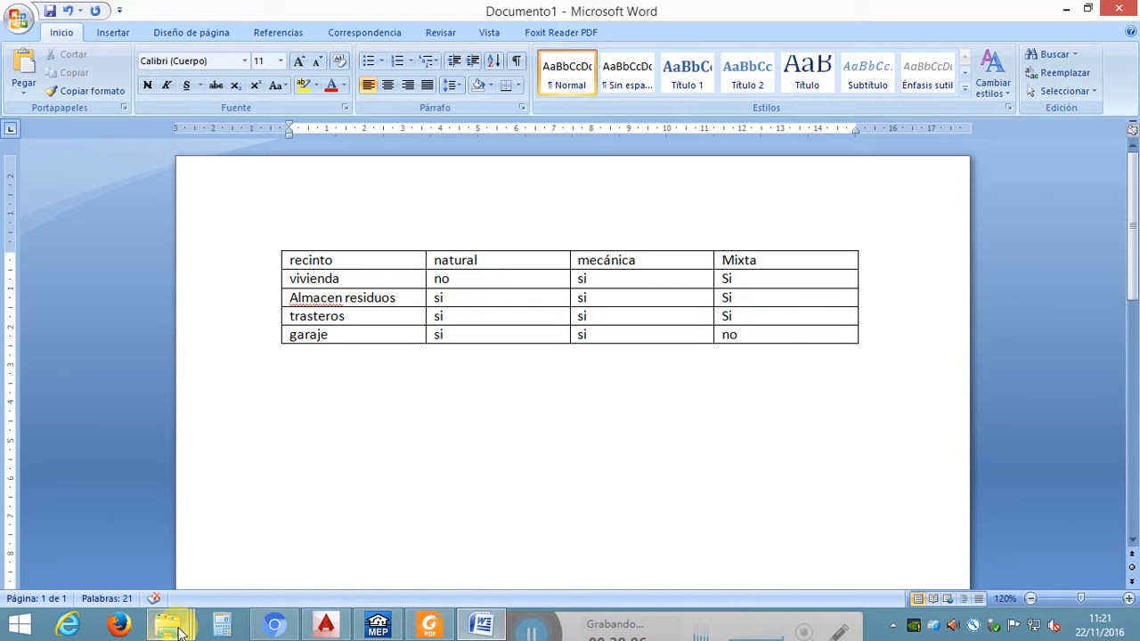
# Step: Switch to File Explorer from the desktop and open the Interinos 15.16 folder on the removable disk E:
pyautogui.moveTo(179, 631)
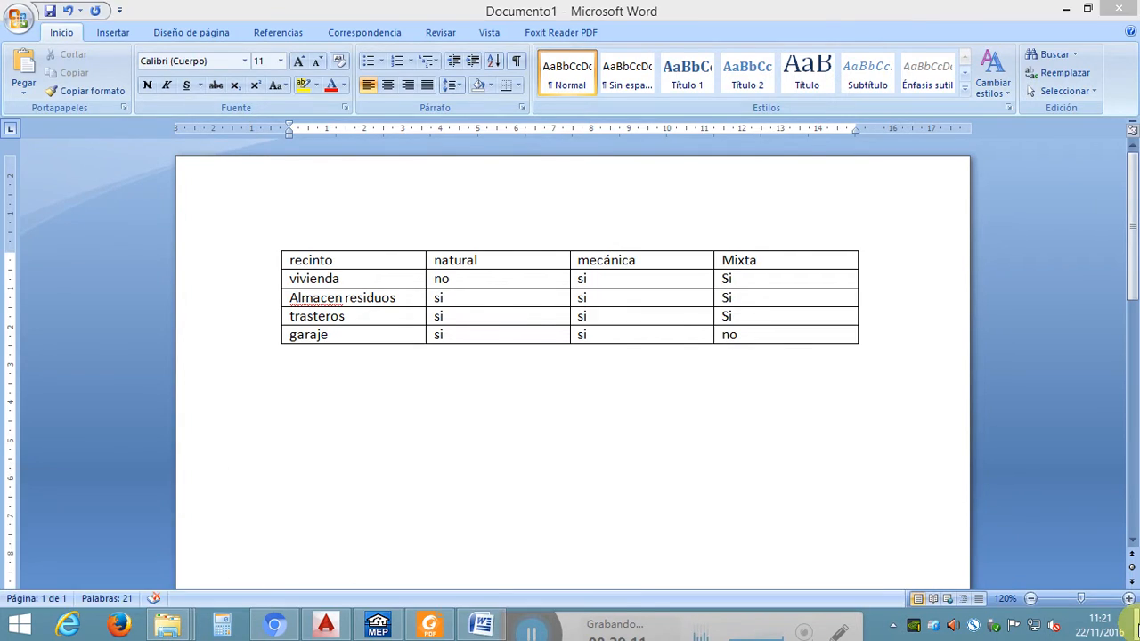
pyautogui.click(1135, 618)
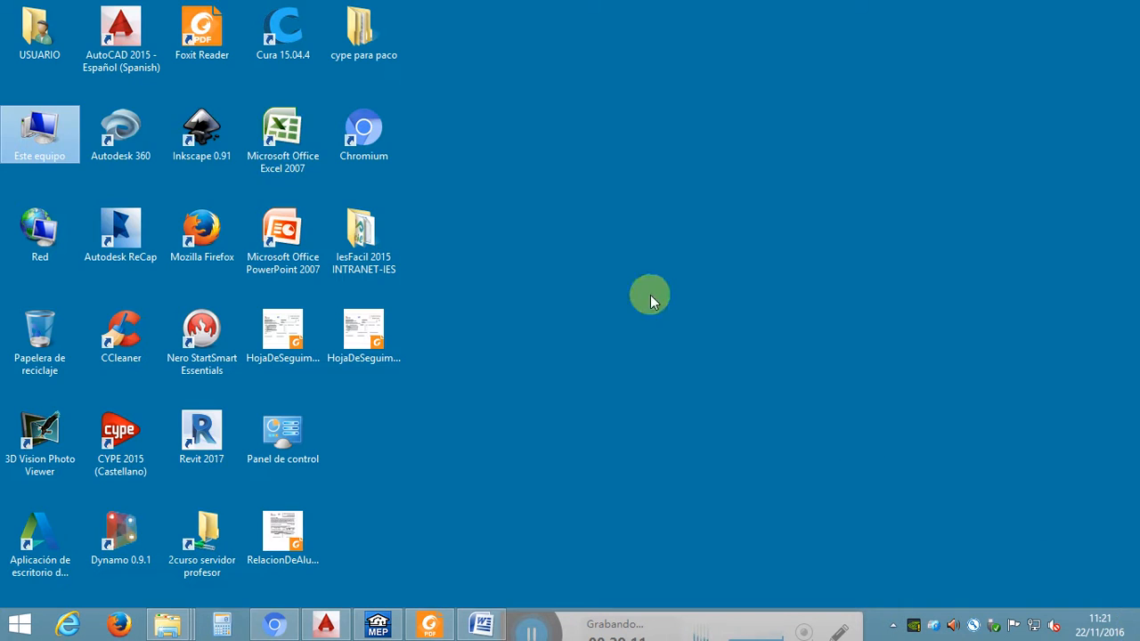
pyautogui.doubleClick(39, 131)
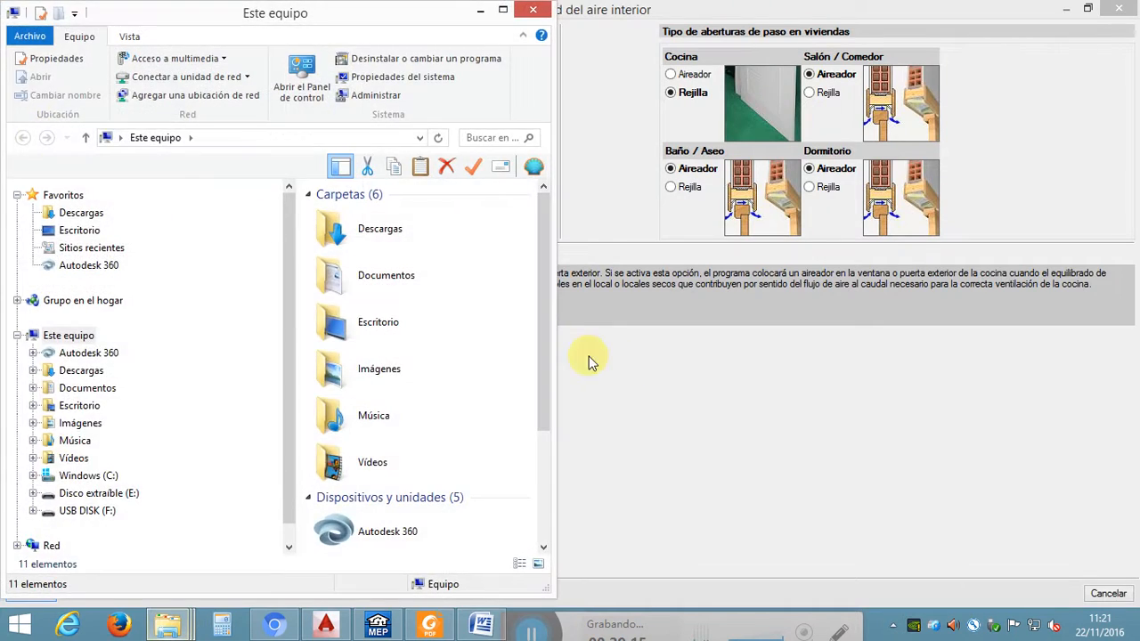
pyautogui.scroll(-3, 490, 365)
pyautogui.doubleClick(441, 477)
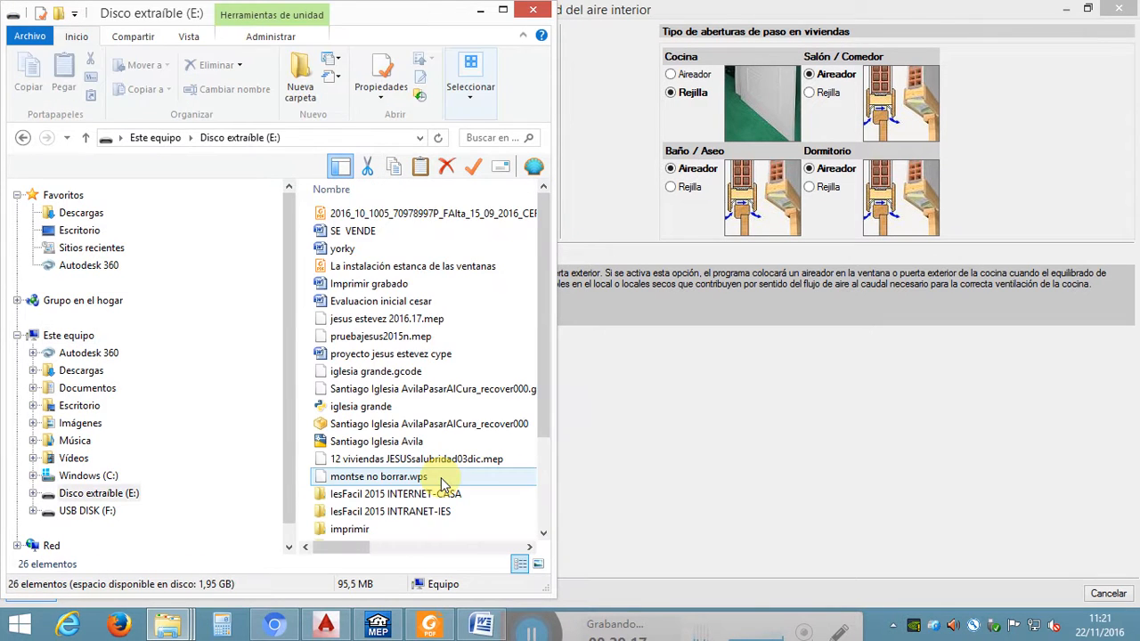
pyautogui.scroll(-3, 401, 472)
pyautogui.doubleClick(401, 533)
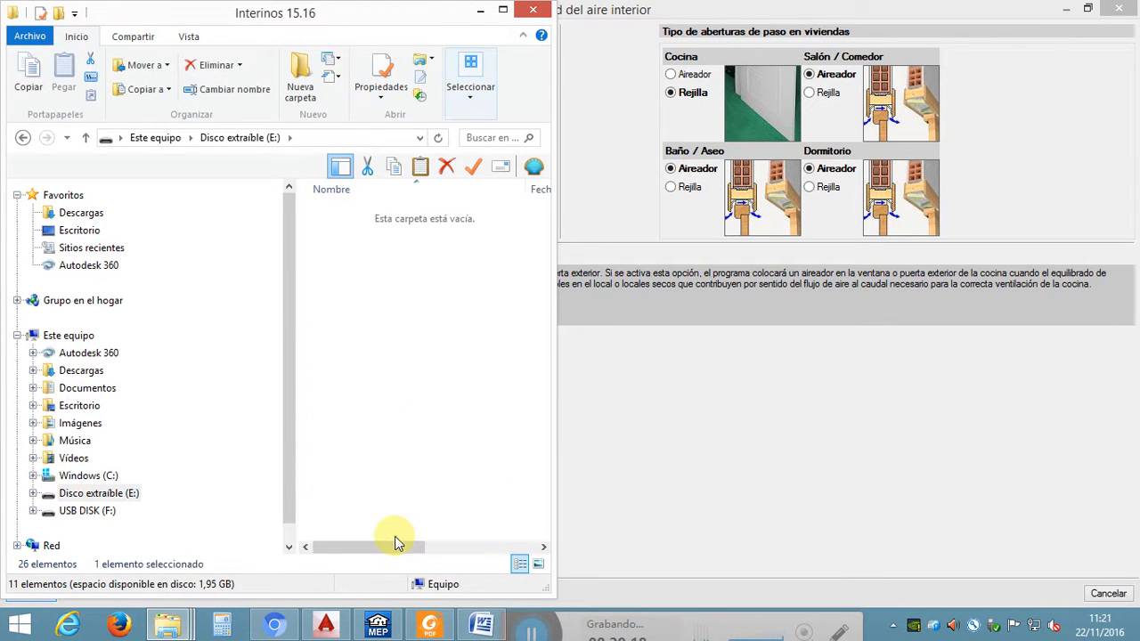
# Step: Open the videos folder inside 2.PE.DPENR, UT 05. HS, HS 3. Ventilacion, and widen the File Explorer window
pyautogui.click(380, 287)
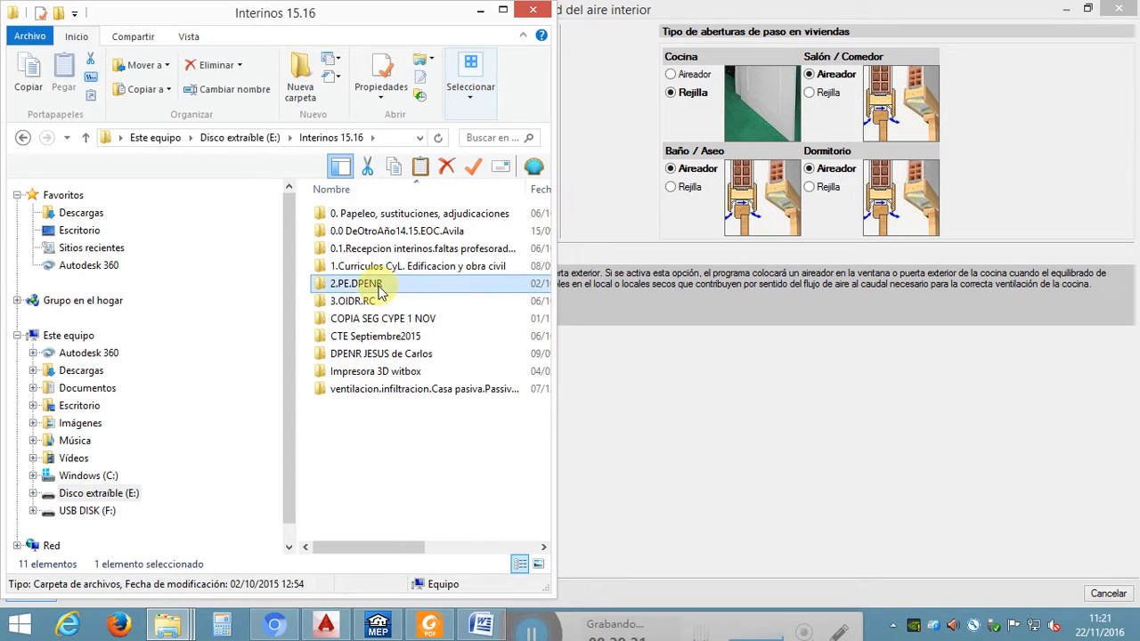
pyautogui.doubleClick(379, 287)
pyautogui.doubleClick(382, 335)
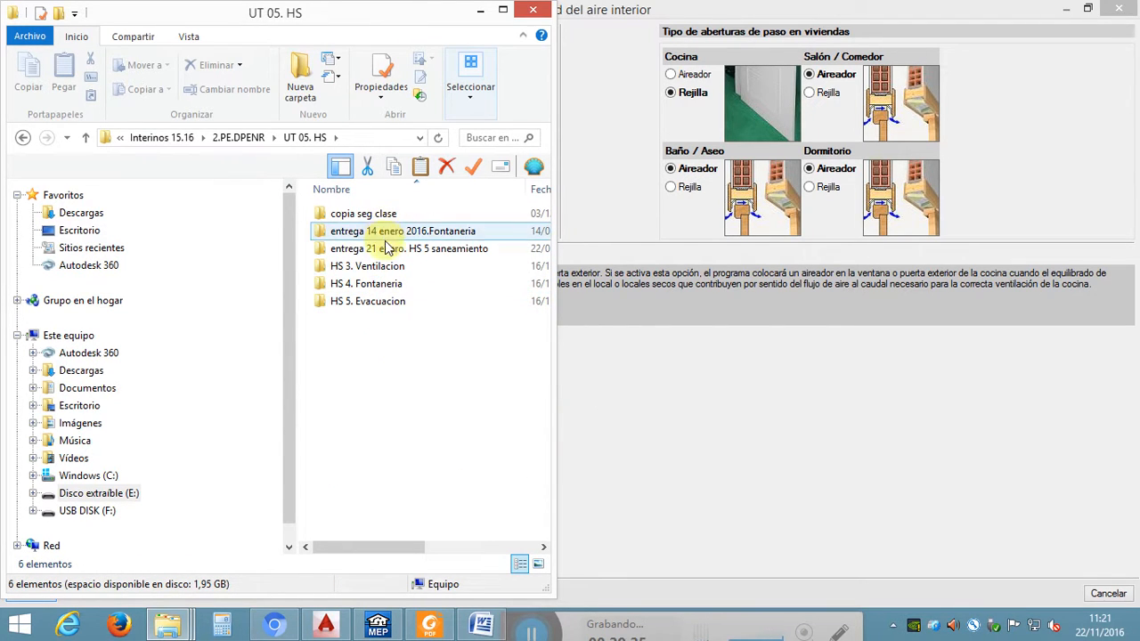
pyautogui.click(394, 273)
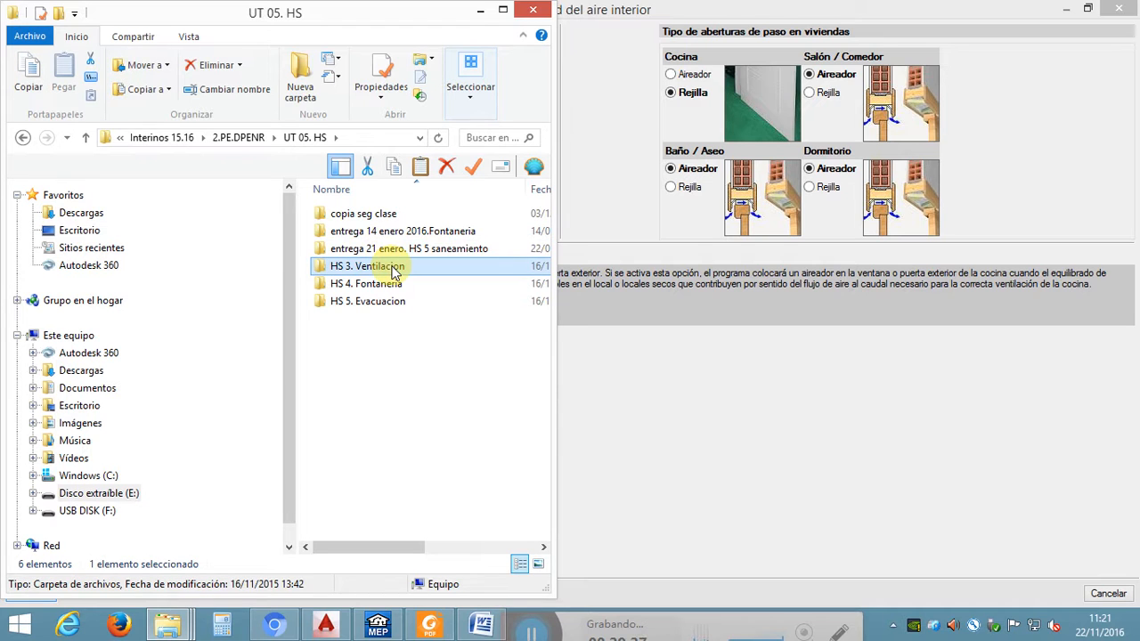
pyautogui.doubleClick(395, 270)
pyautogui.doubleClick(372, 234)
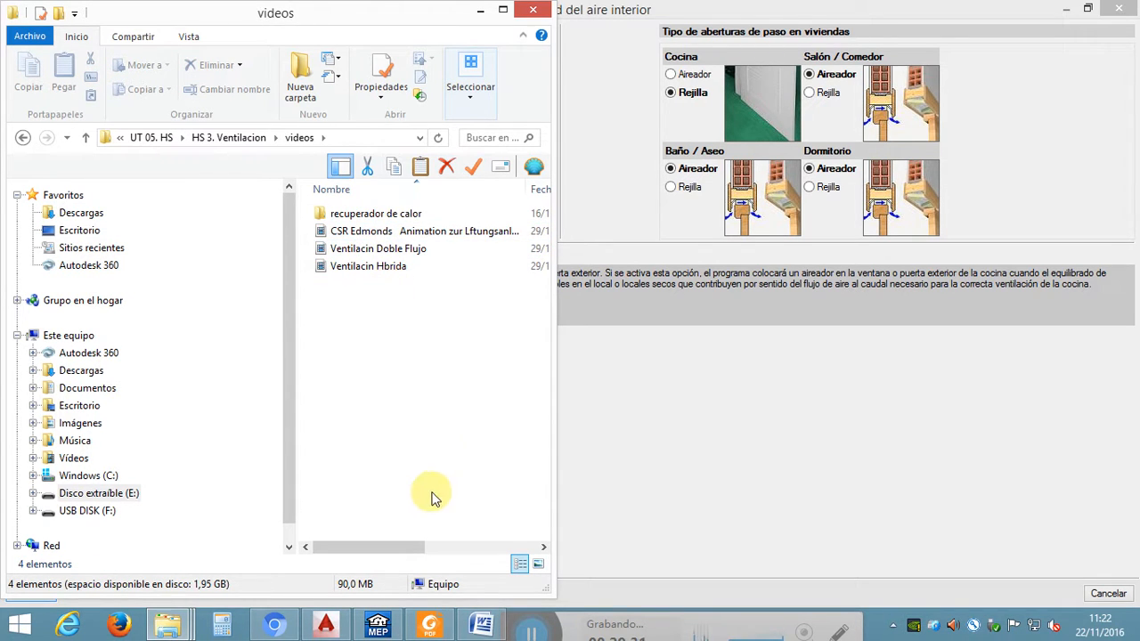
pyautogui.click(386, 273)
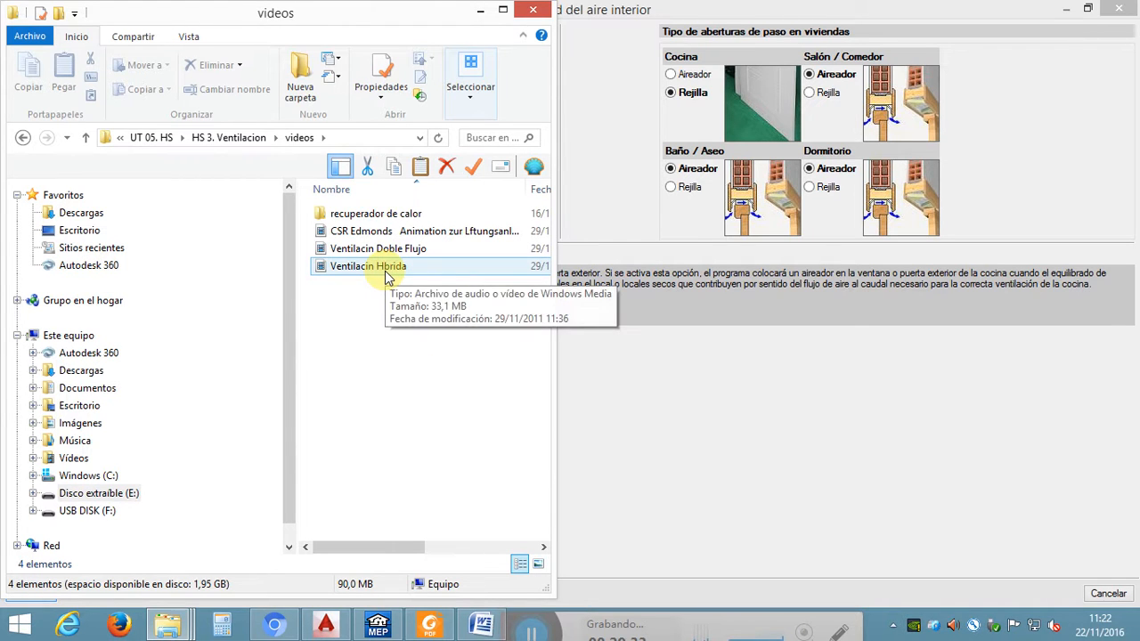
pyautogui.moveTo(555, 110); pyautogui.dragTo(1120, 119)
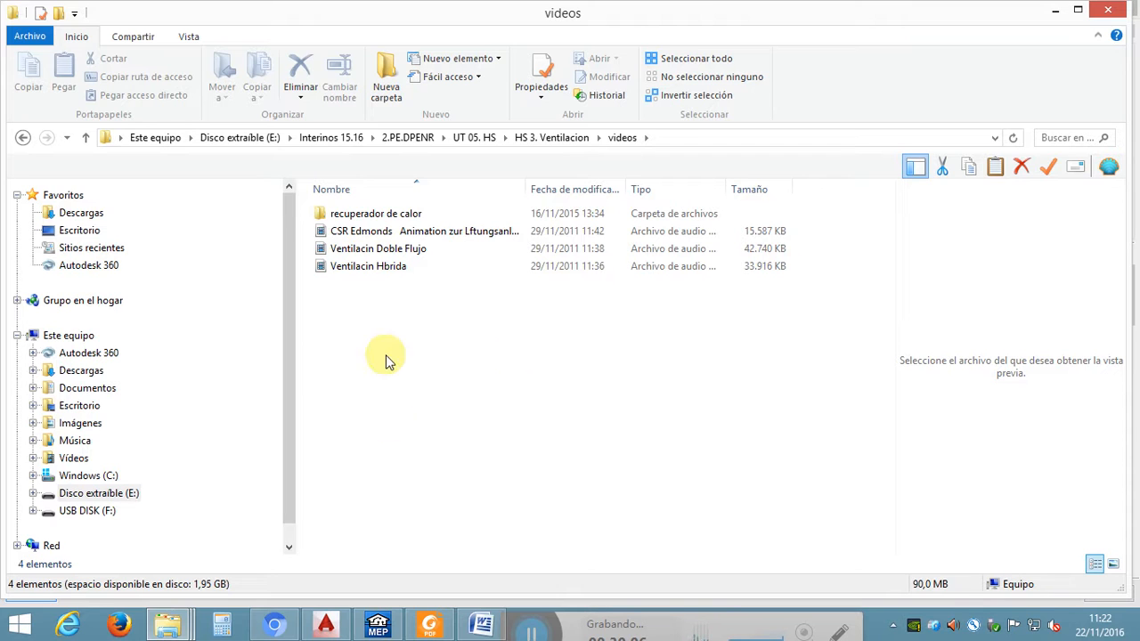
# Step: Check the contents of the recuperador de calor folder and return to the videos folder
pyautogui.click(398, 218)
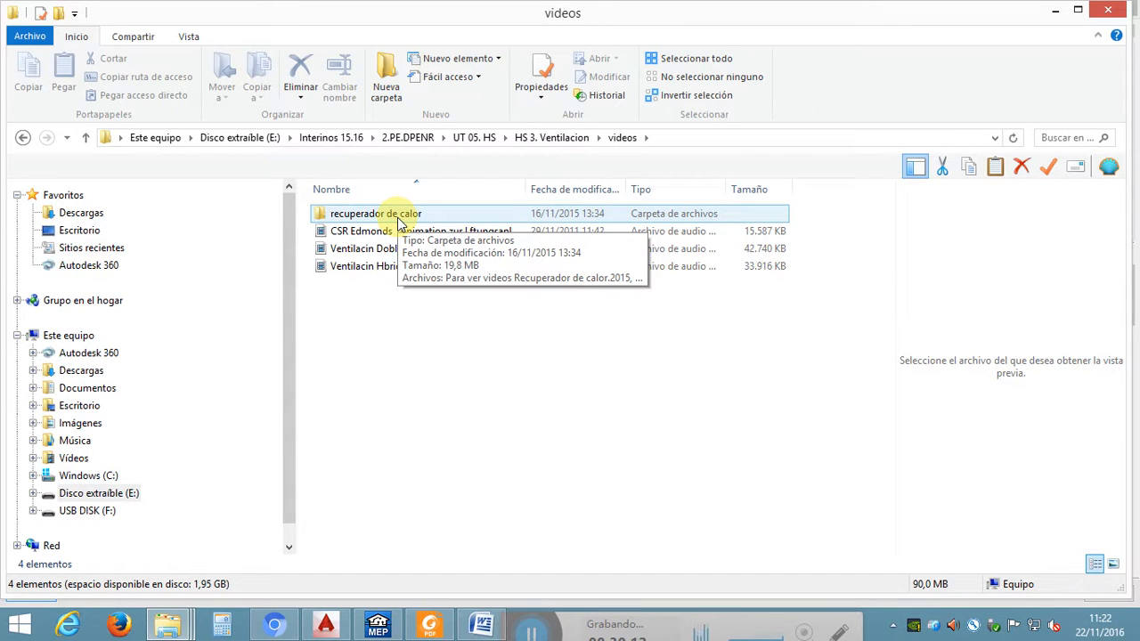
pyautogui.doubleClick(397, 217)
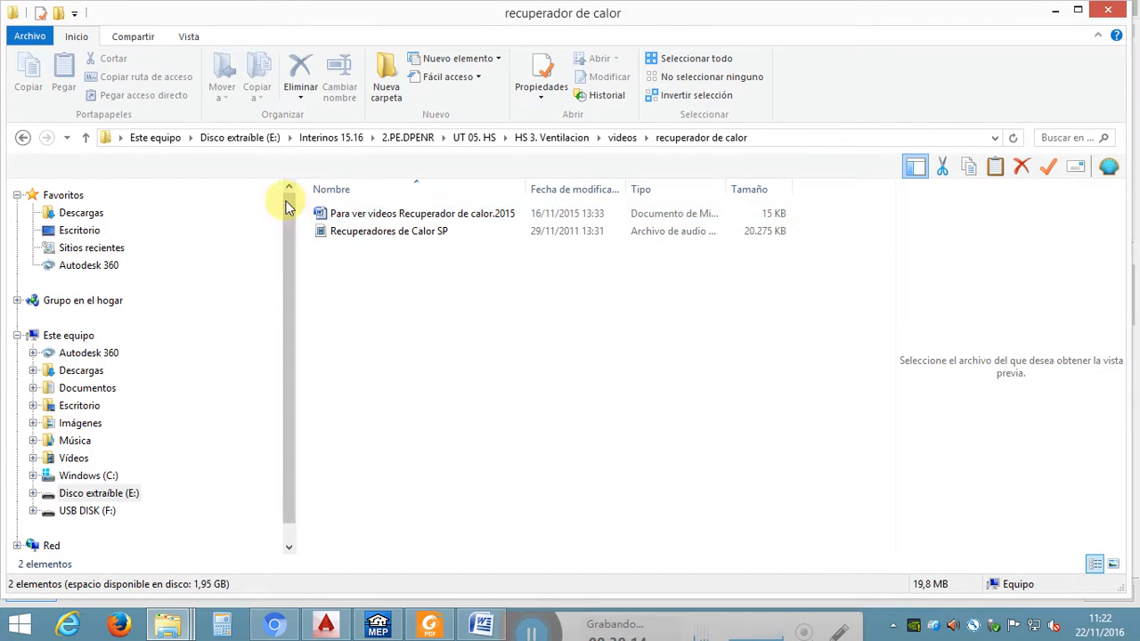
pyautogui.click(86, 139)
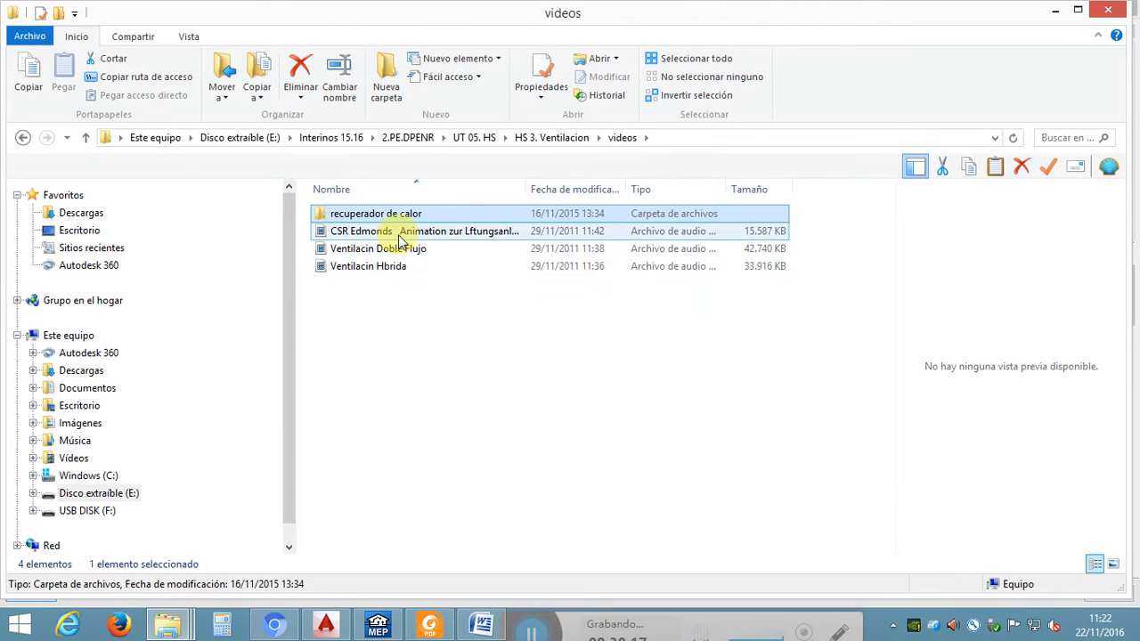
# Step: Play the CSR Edmonds animation video in a maximized player, replay it to review the air-speed graph near its end, and close it
pyautogui.click(397, 236)
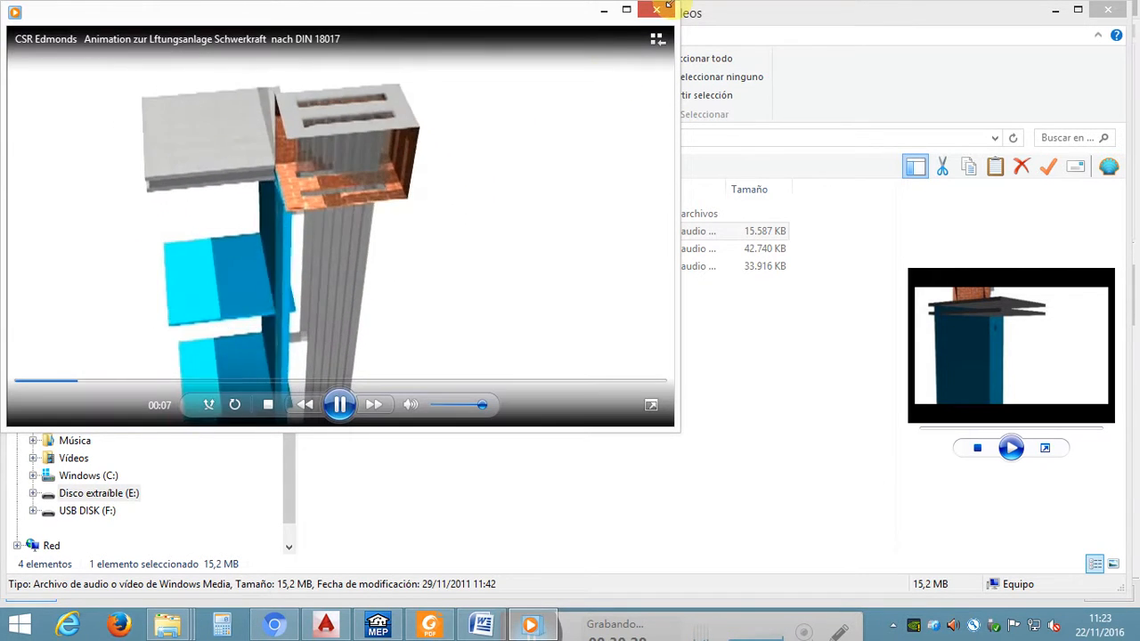
pyautogui.click(626, 9)
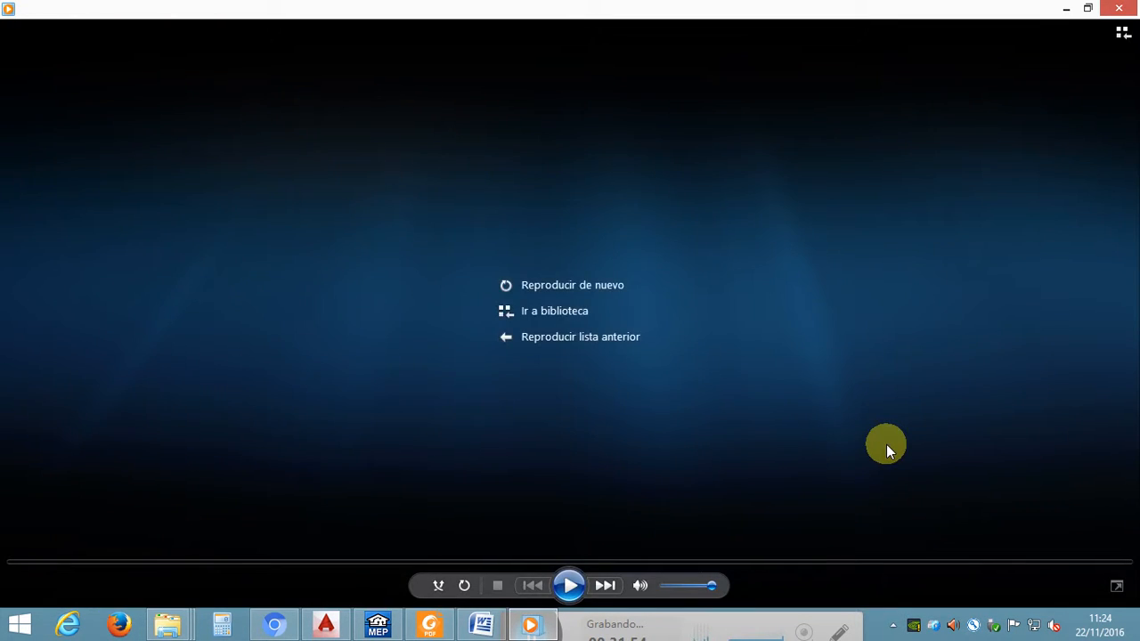
pyautogui.click(569, 585)
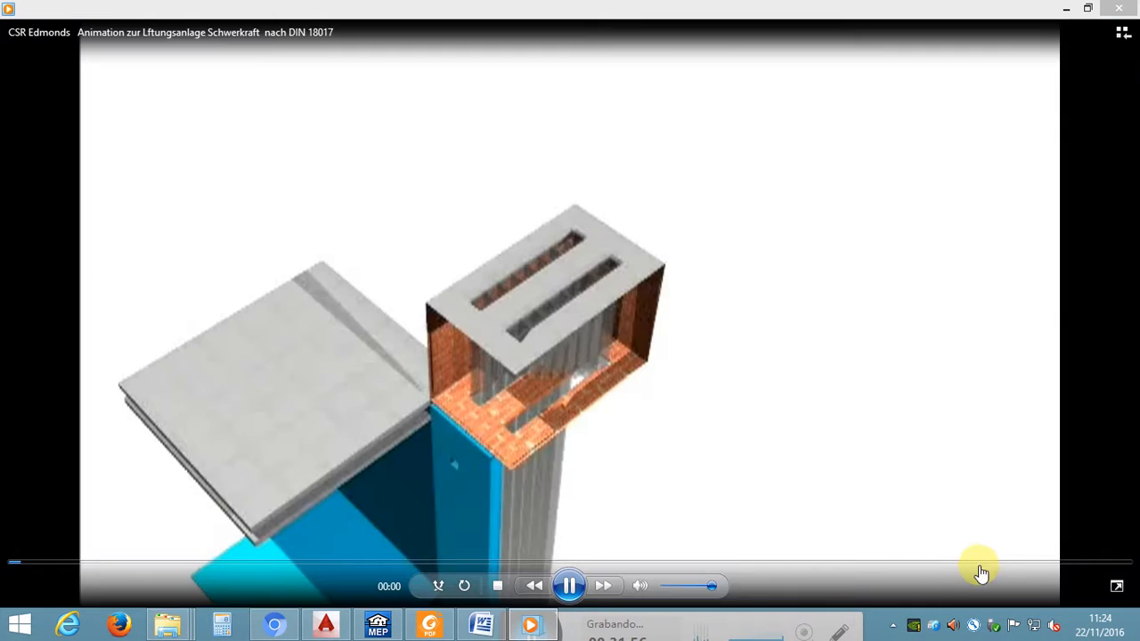
pyautogui.click(1071, 564)
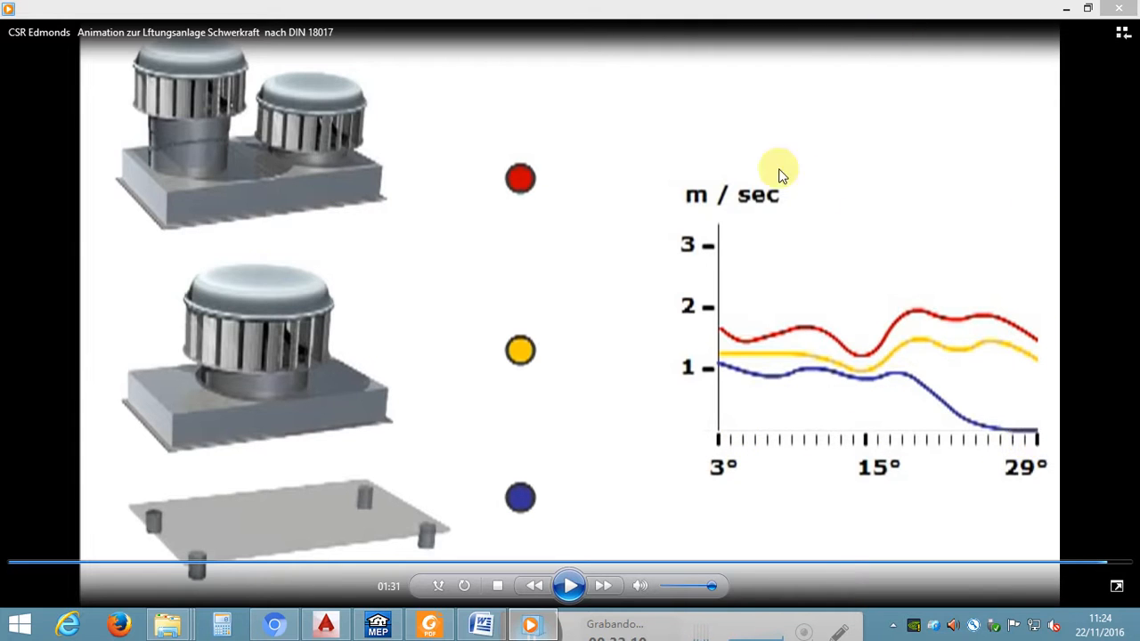
pyautogui.click(1121, 9)
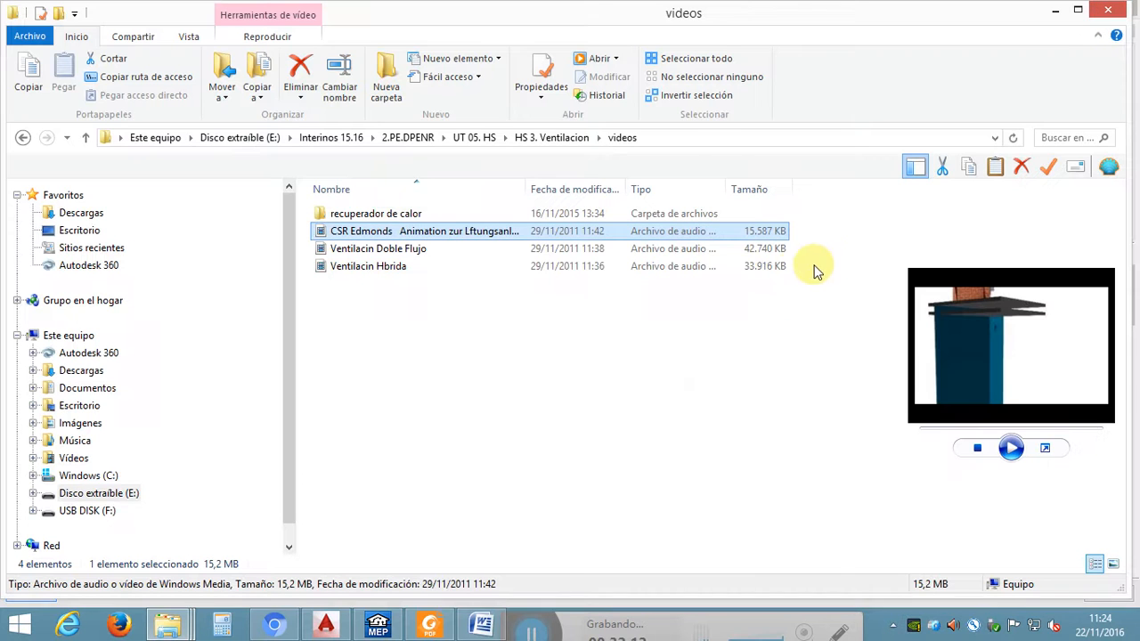
# Step: Play the Ventilacin Doble Flujo video in a maximized player and pause it at 00:19 on the building section with extraction and admission ducts
pyautogui.doubleClick(347, 251)
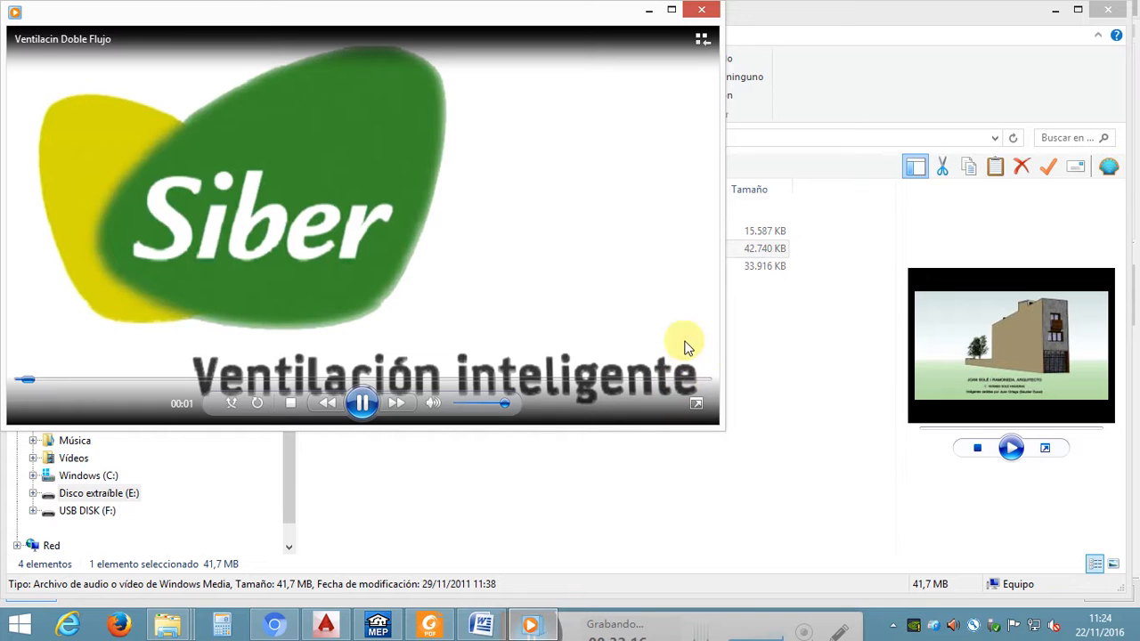
pyautogui.click(671, 11)
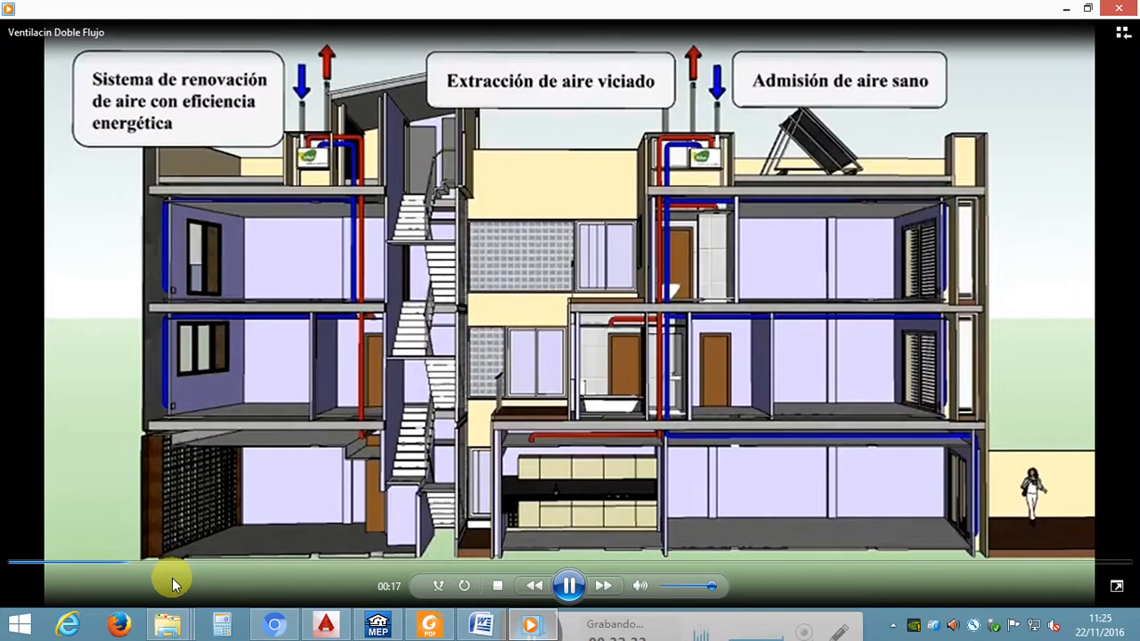
pyautogui.click(568, 587)
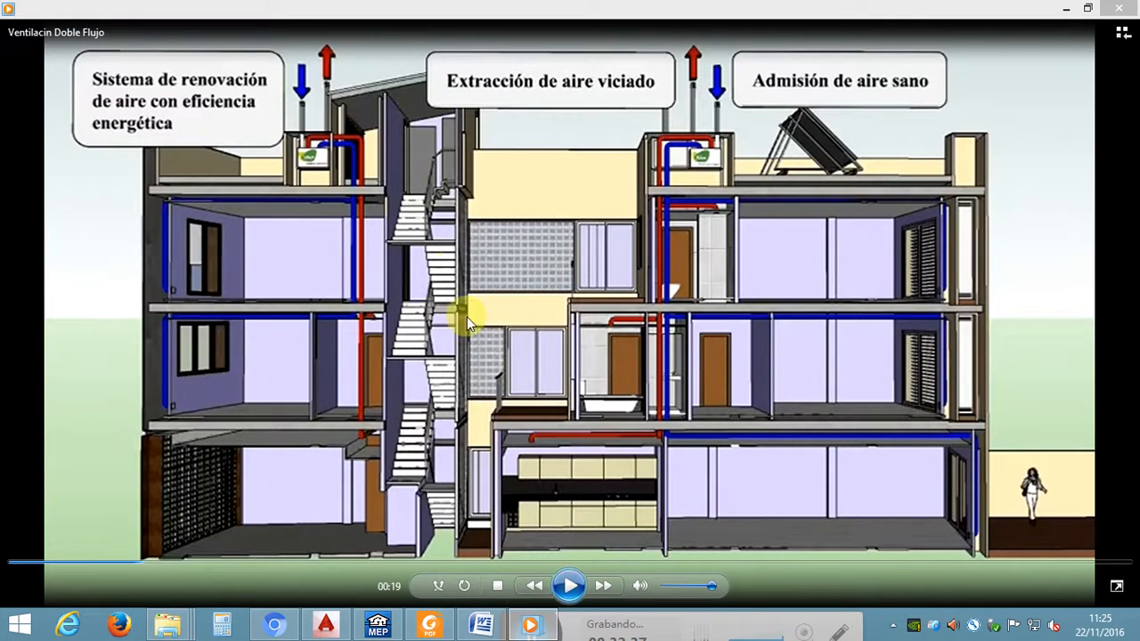